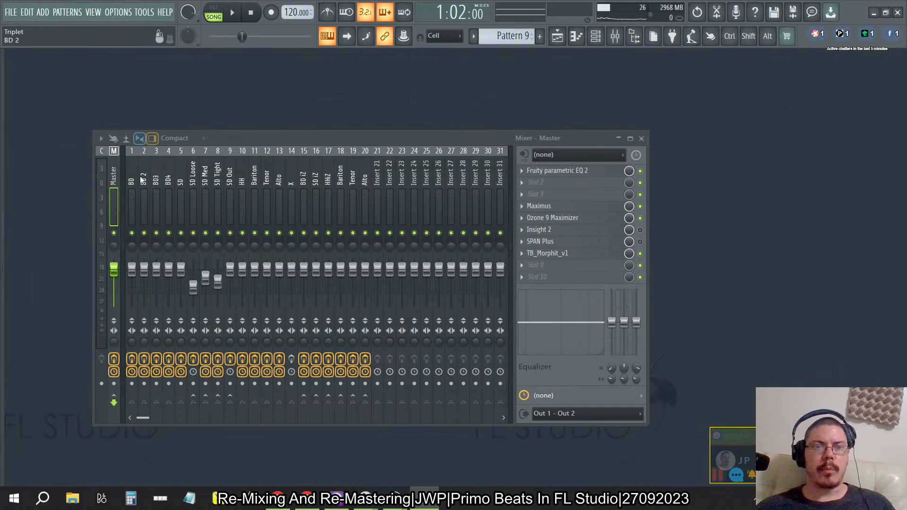
Review the effect chains and routing of the mixer tracks from BD through Alto, finishing on the Master track.
{"action": "left_click", "coordinate": [169, 177]}
{"action": "left_click", "coordinate": [218, 181]}
{"action": "left_click_drag", "start_coordinate": [221, 182], "coordinate": [366, 181]}
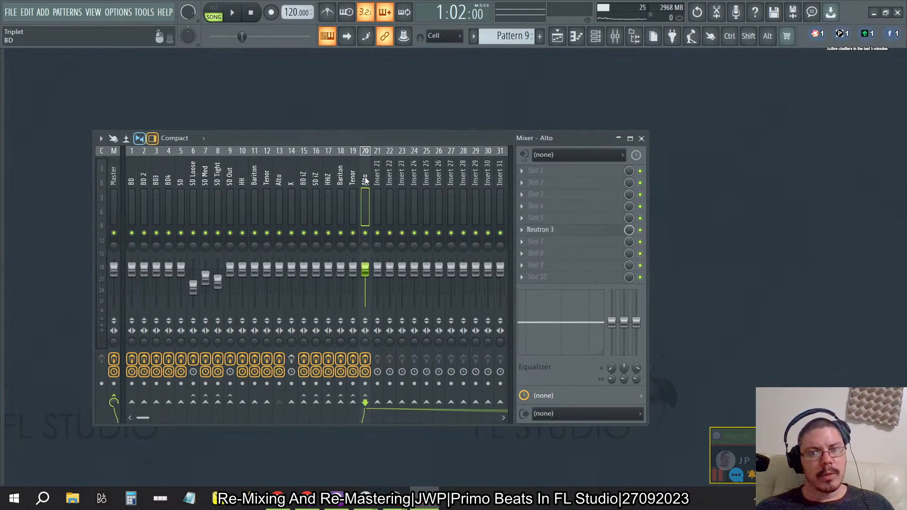
{"action": "left_click", "coordinate": [289, 183]}
{"action": "left_click_drag", "start_coordinate": [285, 185], "coordinate": [203, 170]}
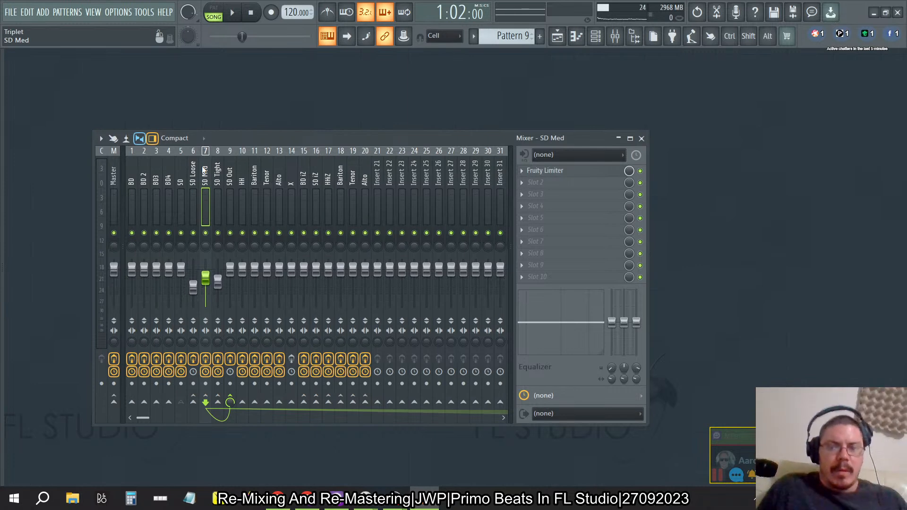
{"action": "left_click", "coordinate": [155, 158]}
{"action": "left_click", "coordinate": [137, 168]}
{"action": "left_click", "coordinate": [113, 174]}
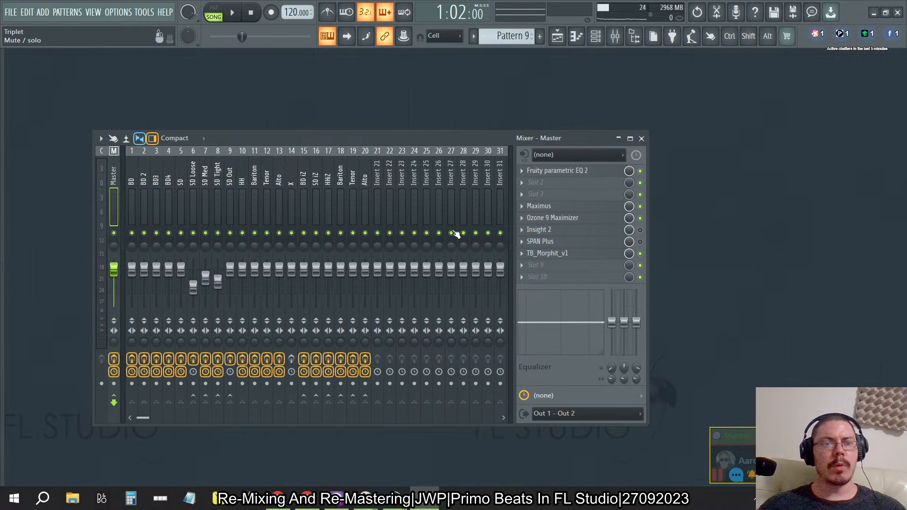
Disable the effect slots on mixer tracks 15 to 20, from BD iZ through the second Alto.
{"action": "left_click", "coordinate": [366, 360]}
{"action": "left_click", "coordinate": [353, 360]}
{"action": "left_click", "coordinate": [340, 359]}
{"action": "left_click", "coordinate": [329, 360]}
{"action": "left_click", "coordinate": [316, 360]}
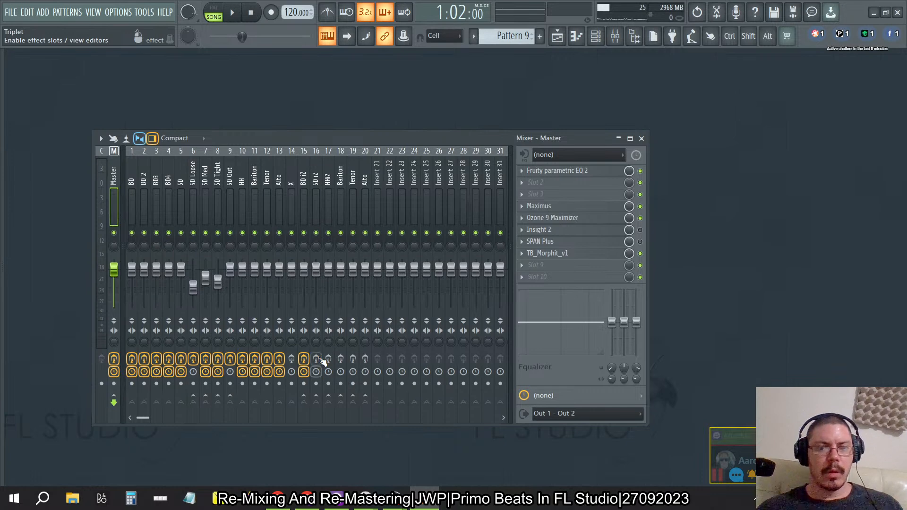
{"action": "left_click", "coordinate": [304, 360]}
Open the Maximus effect on the BD mixer track.
{"action": "left_click", "coordinate": [194, 161]}
{"action": "left_click", "coordinate": [131, 166]}
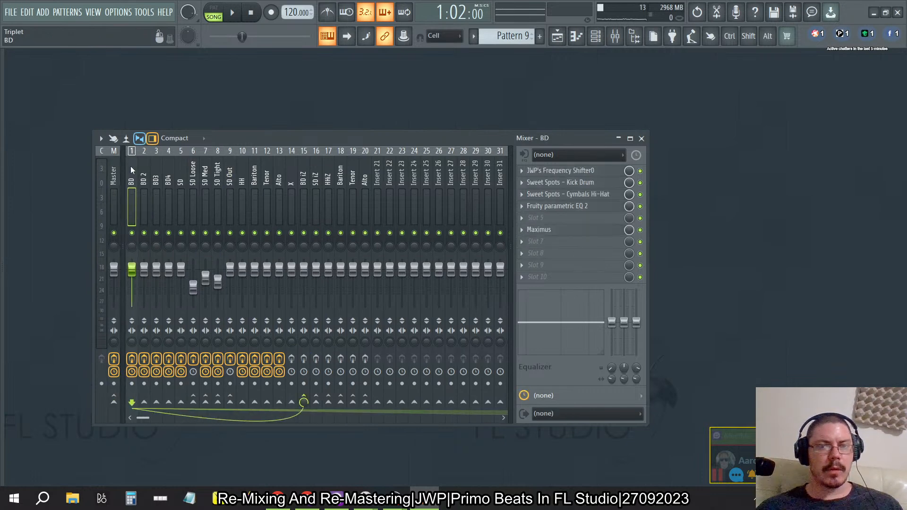
{"action": "left_click", "coordinate": [577, 231]}
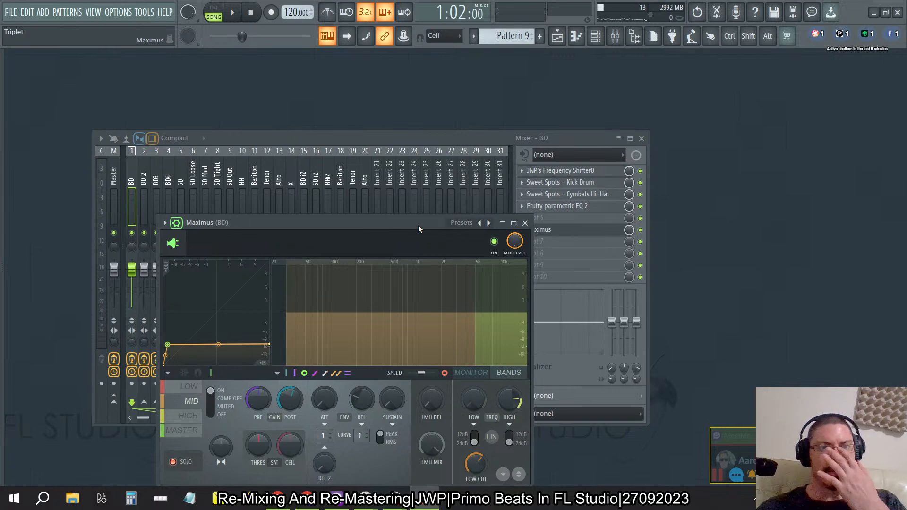
Return the song position to the beginning, play the song and bring the mixer to the front.
{"action": "left_click", "coordinate": [232, 12]}
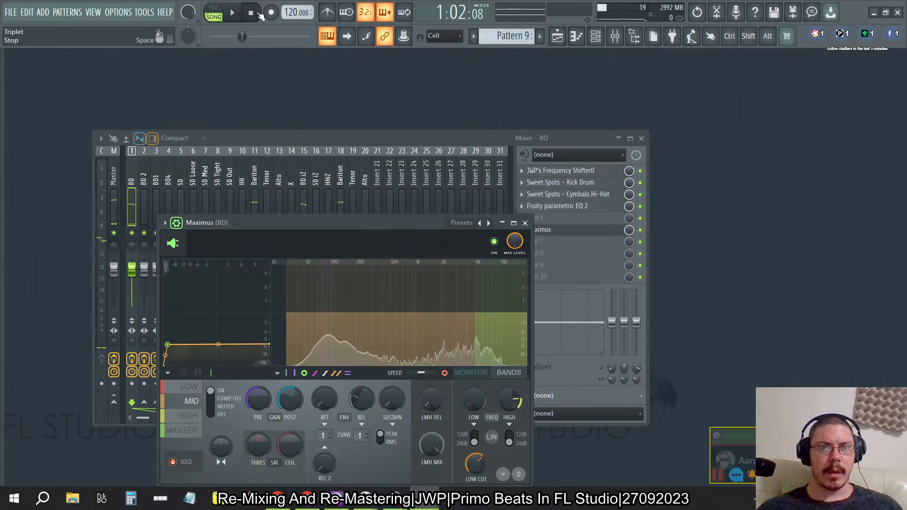
{"action": "left_click", "coordinate": [258, 14]}
{"action": "left_click", "coordinate": [557, 36]}
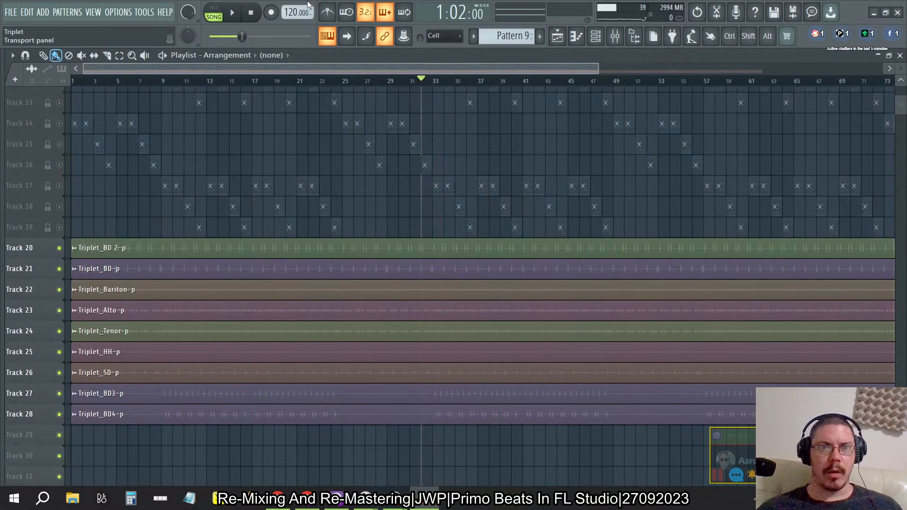
{"action": "left_click", "coordinate": [256, 14]}
{"action": "left_click", "coordinate": [900, 56]}
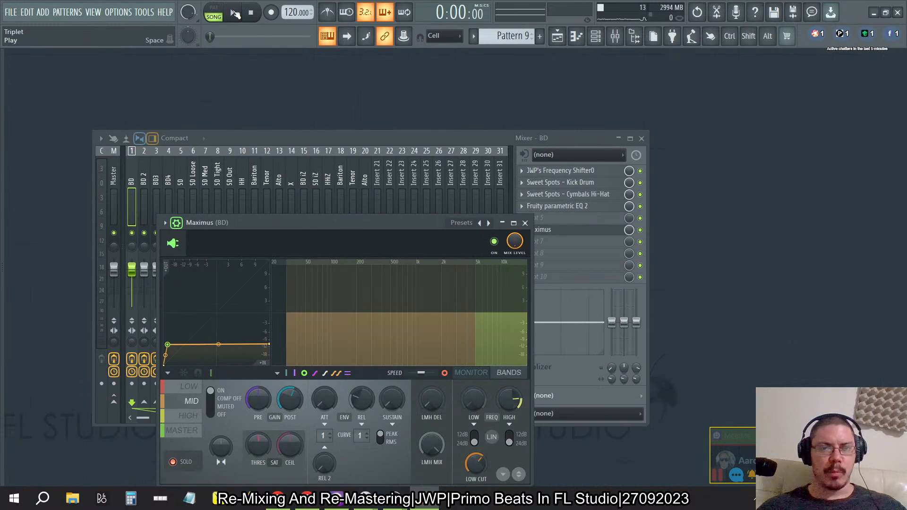
{"action": "left_click", "coordinate": [235, 13]}
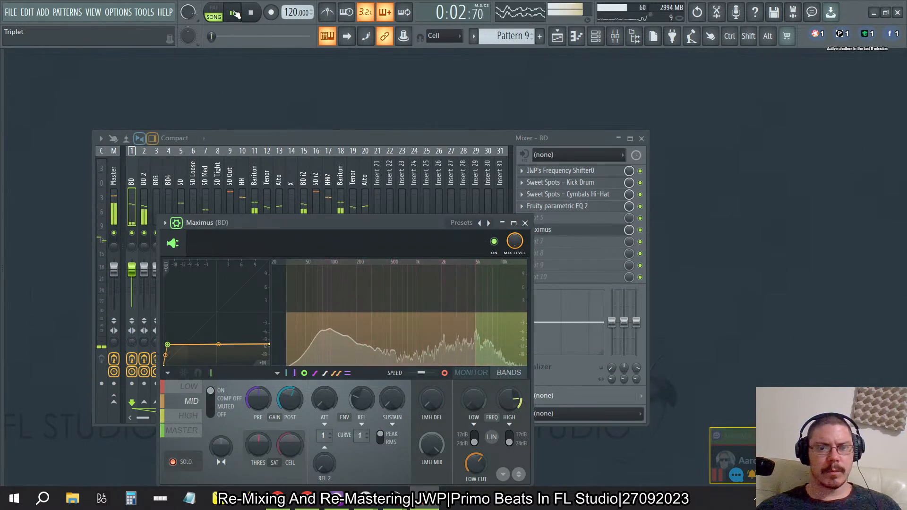
{"action": "left_click", "coordinate": [347, 137]}
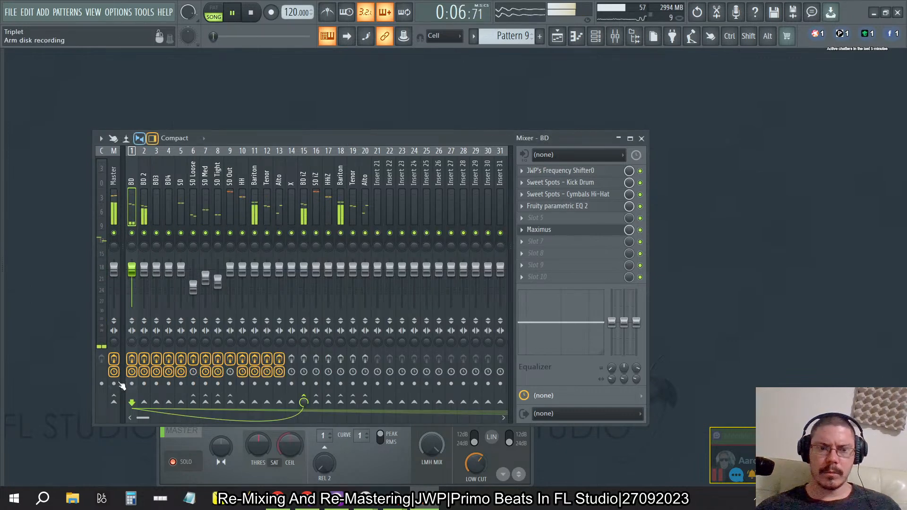
Audition BD alone and together with BD 2, BD3 and BD4 during playback, and restore all tracks.
{"action": "right_click", "coordinate": [131, 233]}
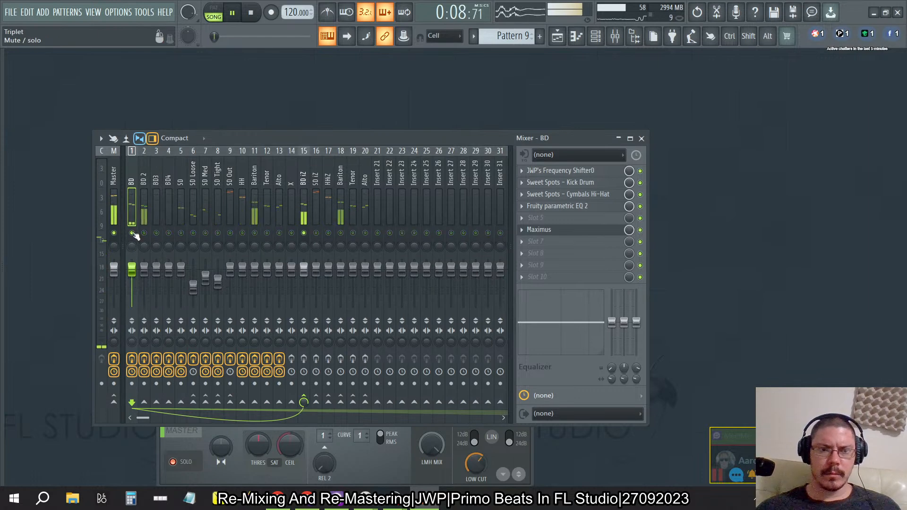
{"action": "left_click", "coordinate": [144, 233]}
{"action": "left_click", "coordinate": [156, 233]}
{"action": "left_click", "coordinate": [169, 233]}
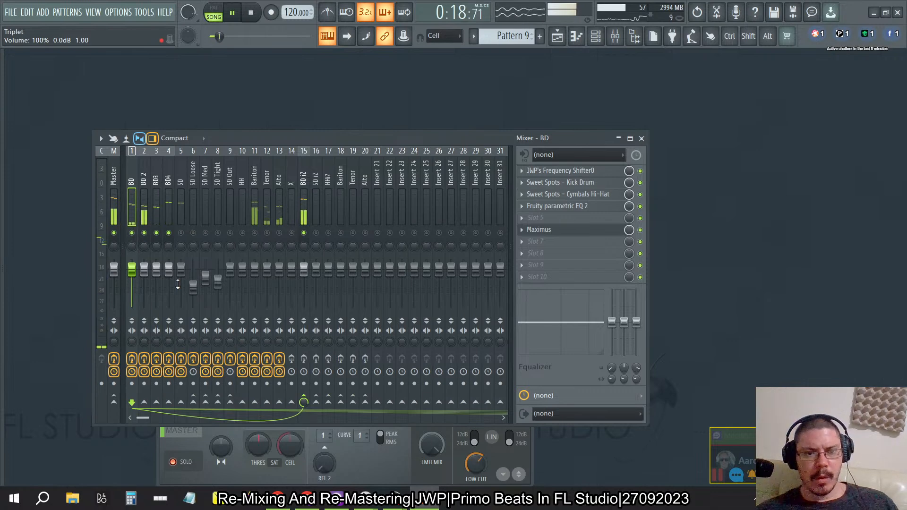
{"action": "right_click", "coordinate": [135, 234]}
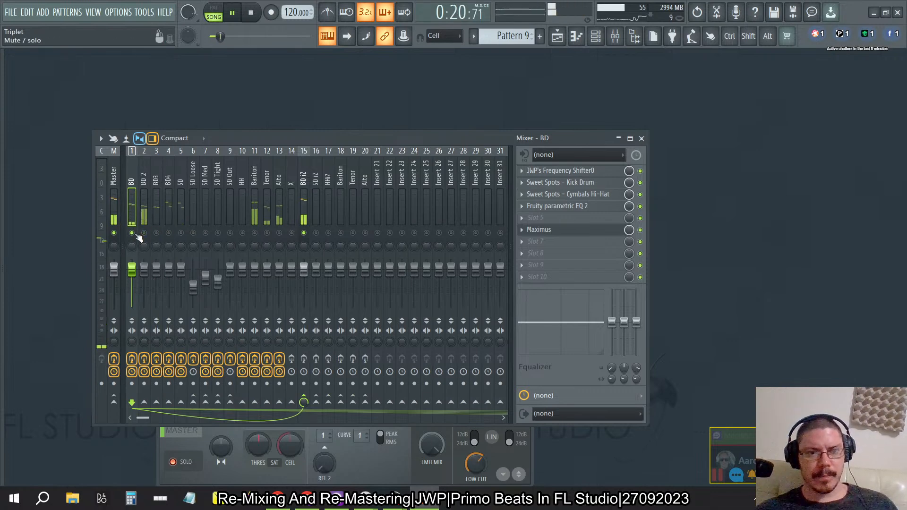
{"action": "right_click", "coordinate": [135, 234]}
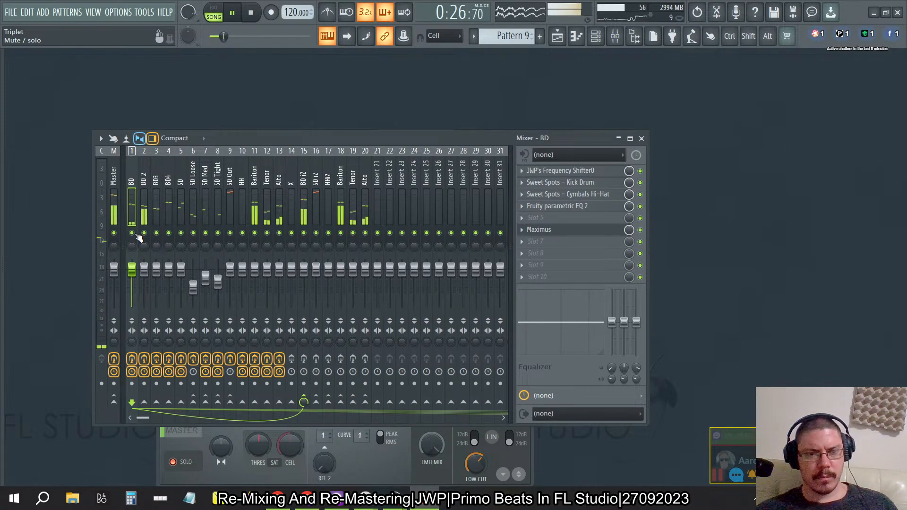
Compare the mix with the effects of BD, BD 2, BD3 and BD4 bypassed and re-enabled, and stop playback.
{"action": "left_click", "coordinate": [168, 360]}
{"action": "left_click", "coordinate": [156, 360]}
{"action": "left_click", "coordinate": [144, 360]}
{"action": "left_click", "coordinate": [132, 359]}
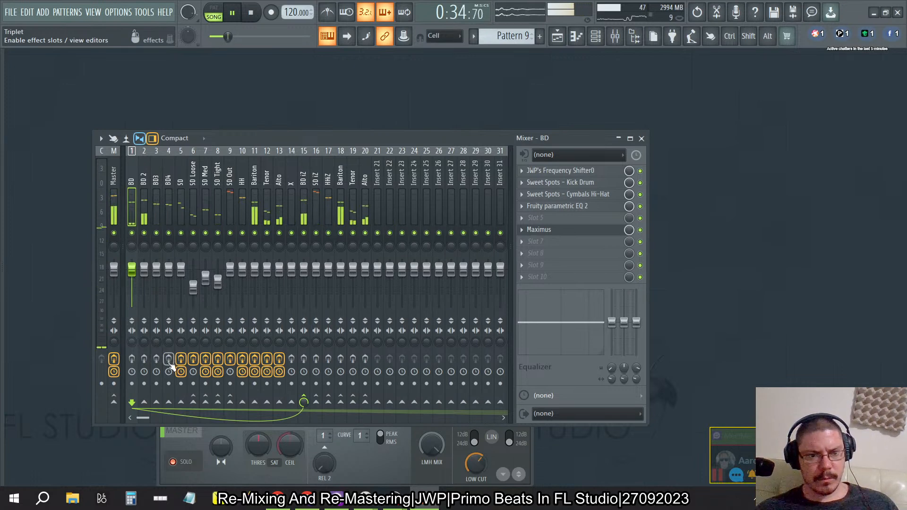
{"action": "left_click", "coordinate": [169, 359]}
{"action": "left_click", "coordinate": [156, 360]}
{"action": "left_click", "coordinate": [144, 360]}
{"action": "left_click", "coordinate": [132, 359]}
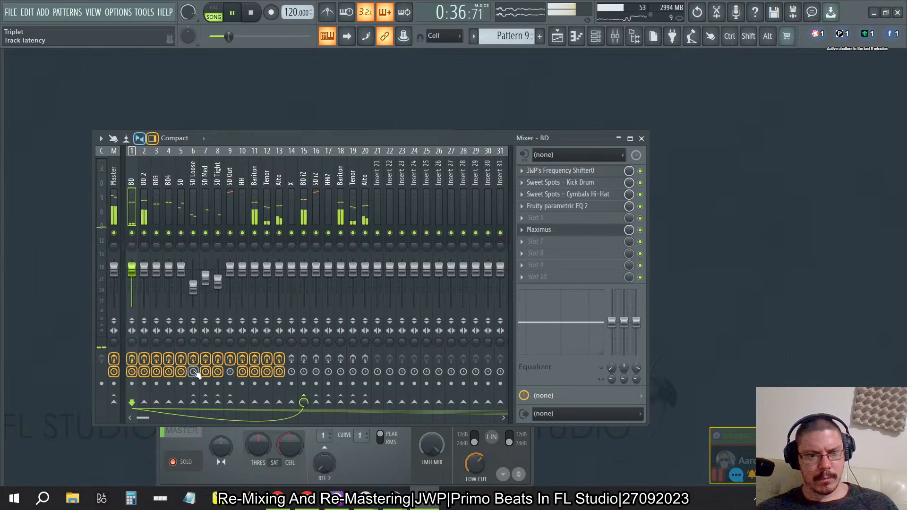
{"action": "key", "text": "space"}
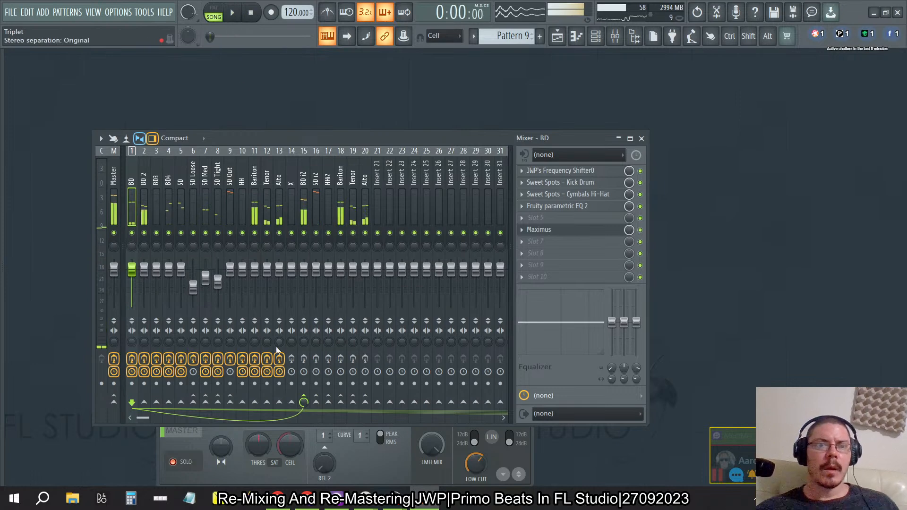
Bring up the BD track's Maximus over the mixer and compare its Low and Mid band settings.
{"action": "left_click", "coordinate": [588, 231]}
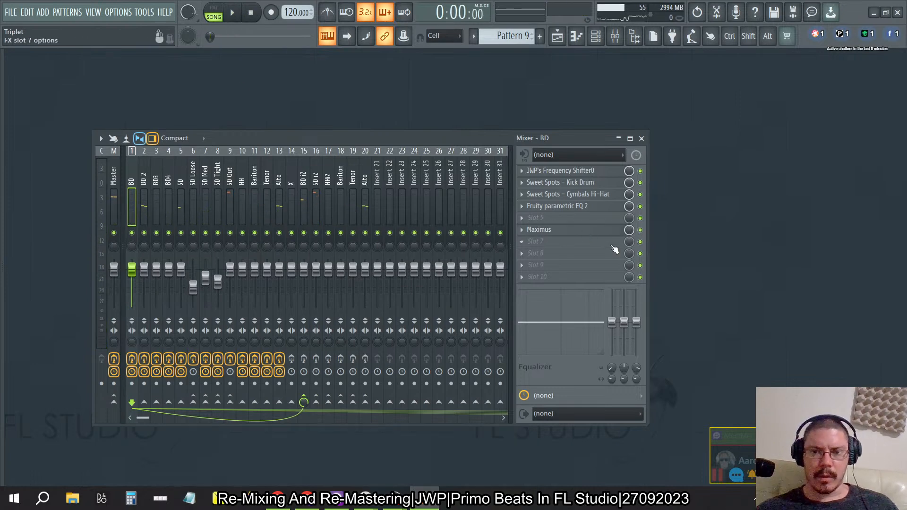
{"action": "left_click", "coordinate": [586, 233]}
{"action": "left_click_drag", "start_coordinate": [372, 226], "coordinate": [499, 141]}
{"action": "left_click", "coordinate": [328, 304]}
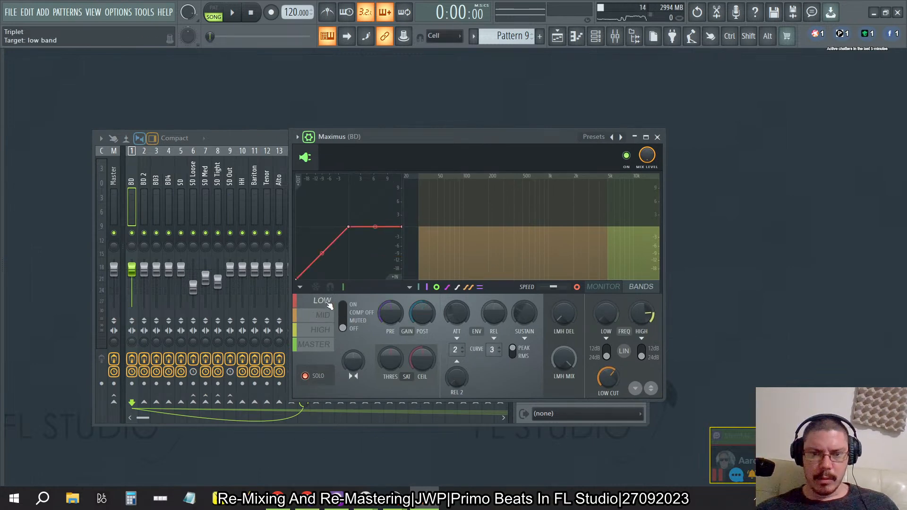
{"action": "left_click", "coordinate": [321, 314]}
{"action": "left_click", "coordinate": [318, 307]}
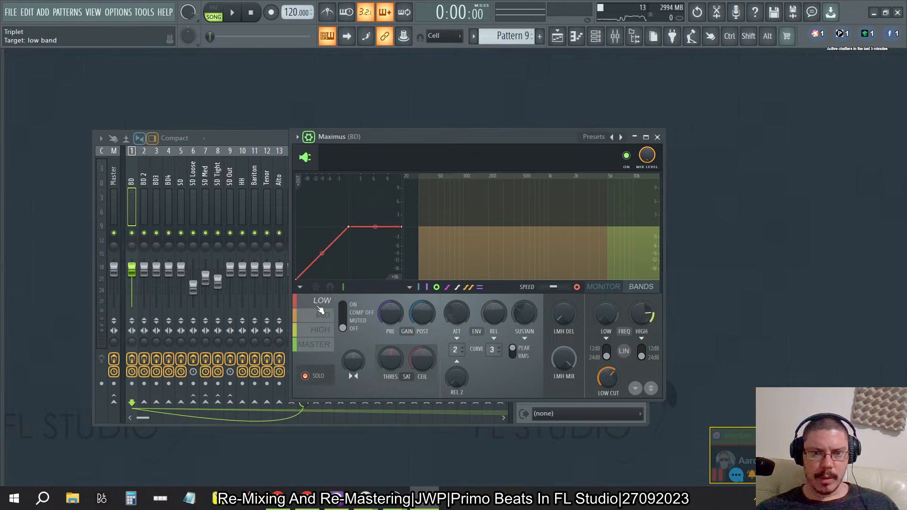
{"action": "left_click", "coordinate": [325, 316]}
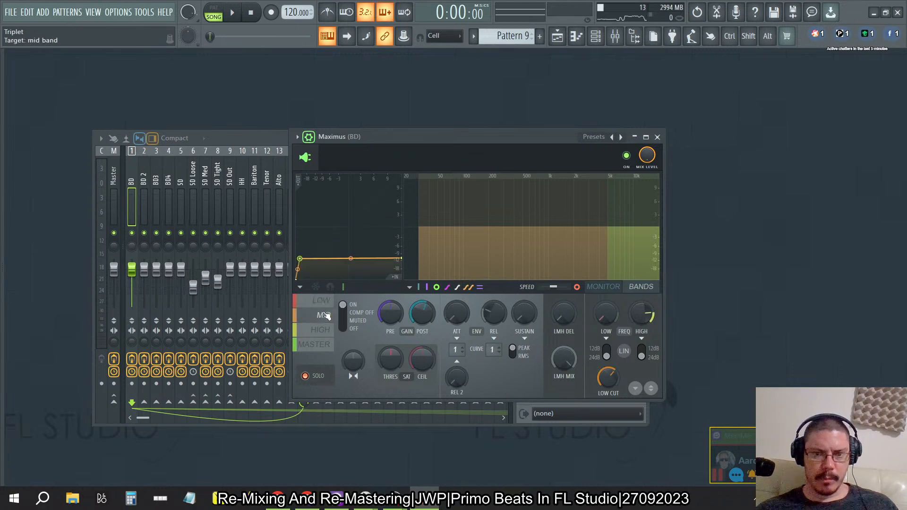
Turn on the Low band in Maximus and copy the Mid band's 3.0 dB post gain to it.
{"action": "right_click", "coordinate": [427, 303]}
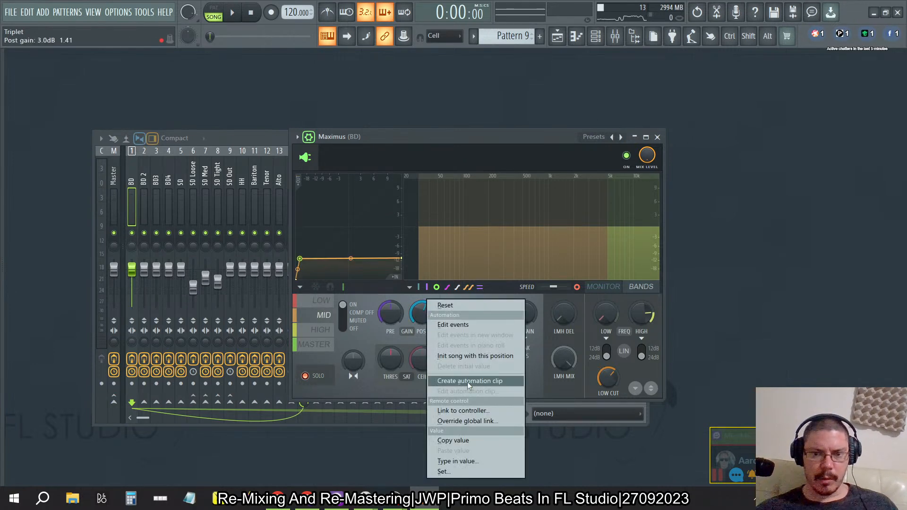
{"action": "left_click", "coordinate": [455, 440]}
{"action": "left_click", "coordinate": [322, 300]}
{"action": "right_click", "coordinate": [425, 318]}
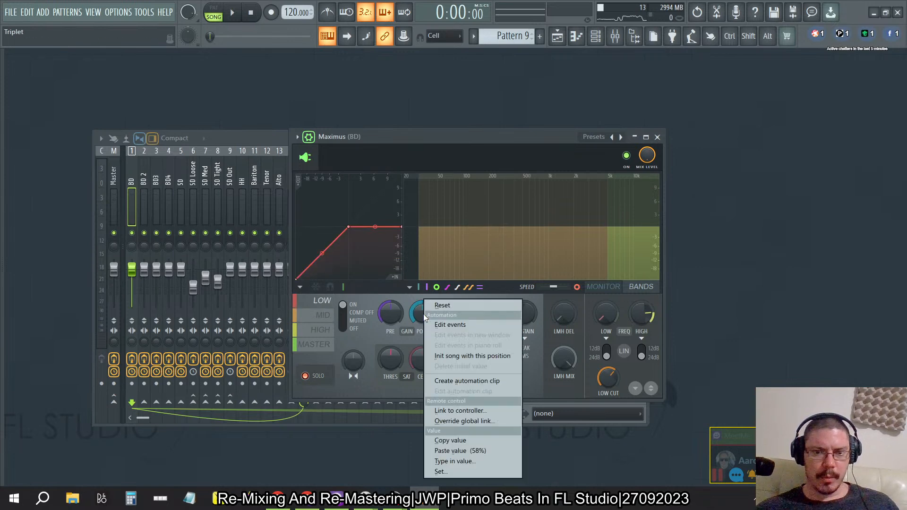
{"action": "left_click", "coordinate": [454, 451]}
Match the Low band's attack and second release to the Mid band, with attack and release curves set to 1.
{"action": "left_click", "coordinate": [325, 316]}
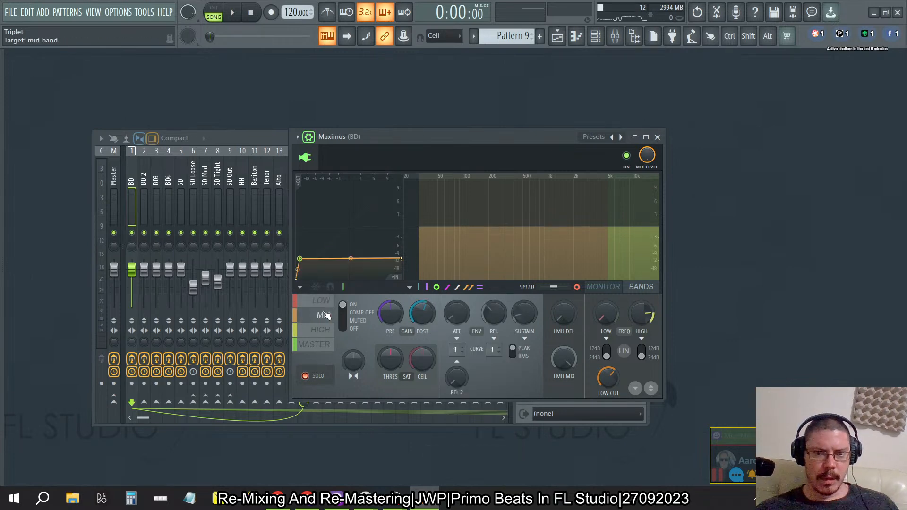
{"action": "left_click", "coordinate": [322, 303]}
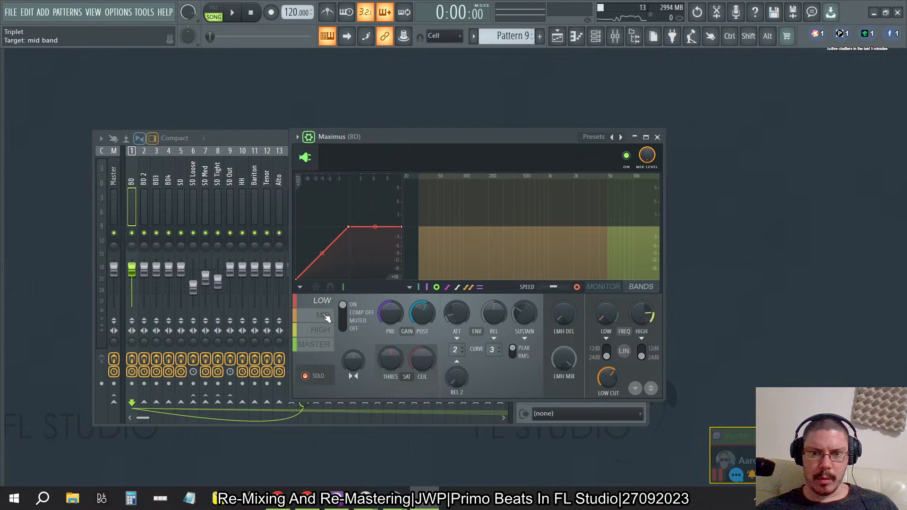
{"action": "left_click", "coordinate": [457, 317], "text": "alt"}
{"action": "left_click", "coordinate": [455, 350], "text": "alt"}
{"action": "left_click", "coordinate": [457, 379], "text": "alt"}
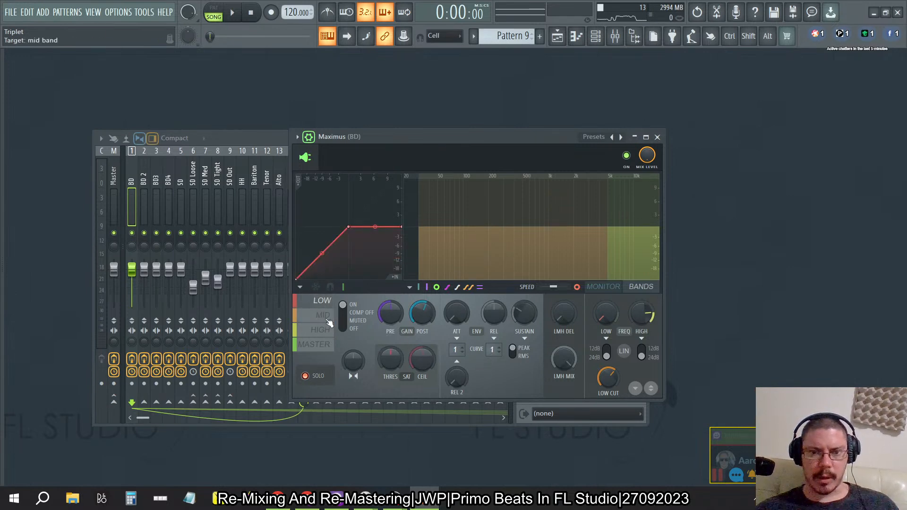
Copy the Mid band's 14.97 ms release time to the Low band and set the Low band's sustain to 0 ms.
{"action": "left_click", "coordinate": [323, 315]}
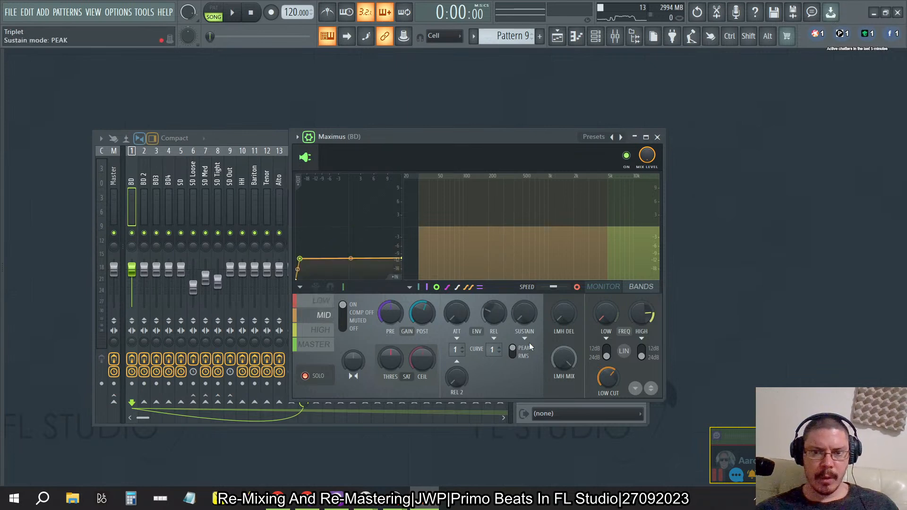
{"action": "right_click", "coordinate": [483, 312]}
{"action": "left_click", "coordinate": [508, 440]}
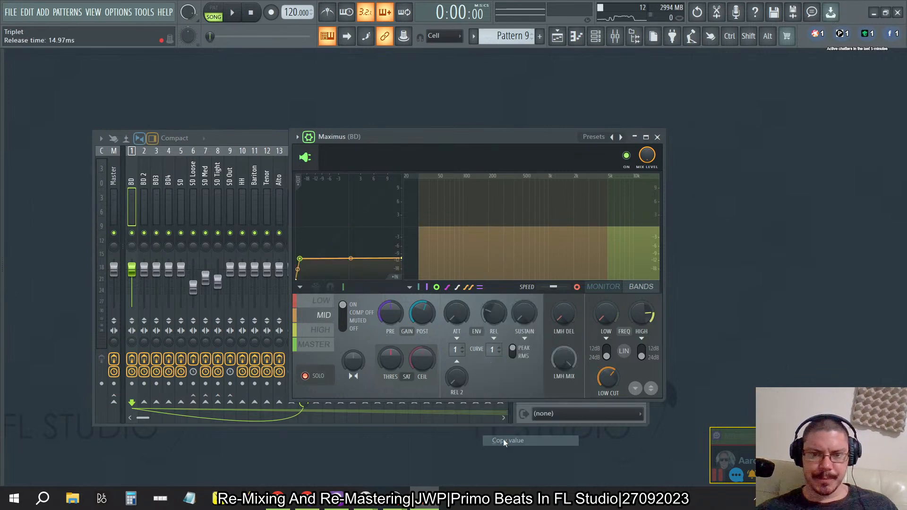
{"action": "left_click", "coordinate": [322, 301]}
{"action": "right_click", "coordinate": [502, 323]}
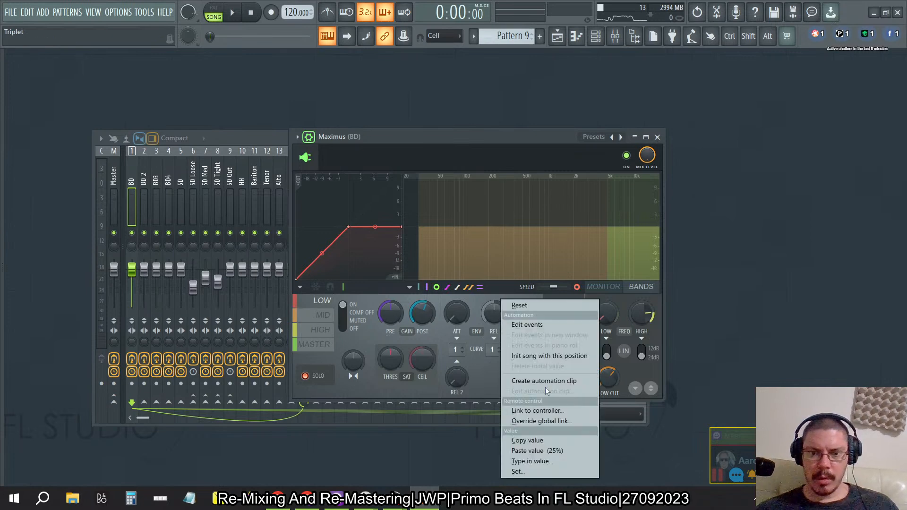
{"action": "left_click", "coordinate": [525, 451]}
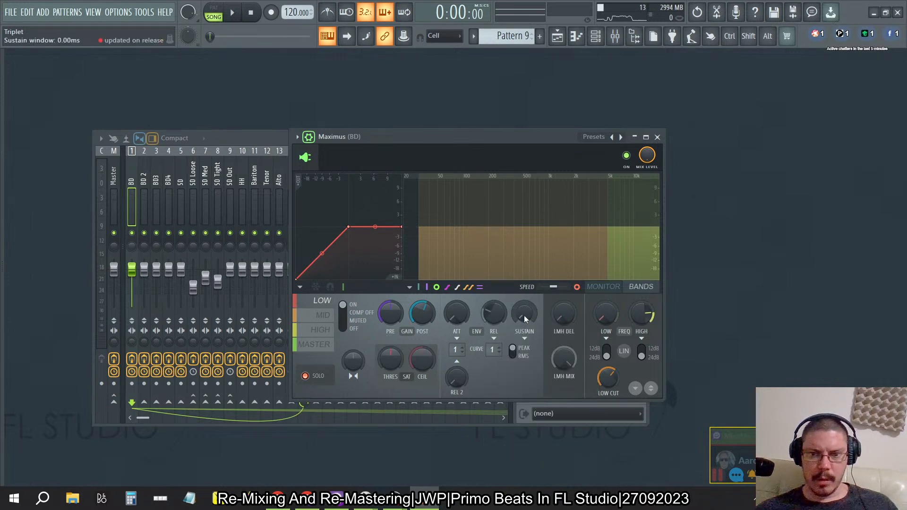
Recheck the Low and Mid bands, and set the low band frequency to 499 Hz and the high band frequency to 1497 Hz.
{"action": "left_click", "coordinate": [325, 319]}
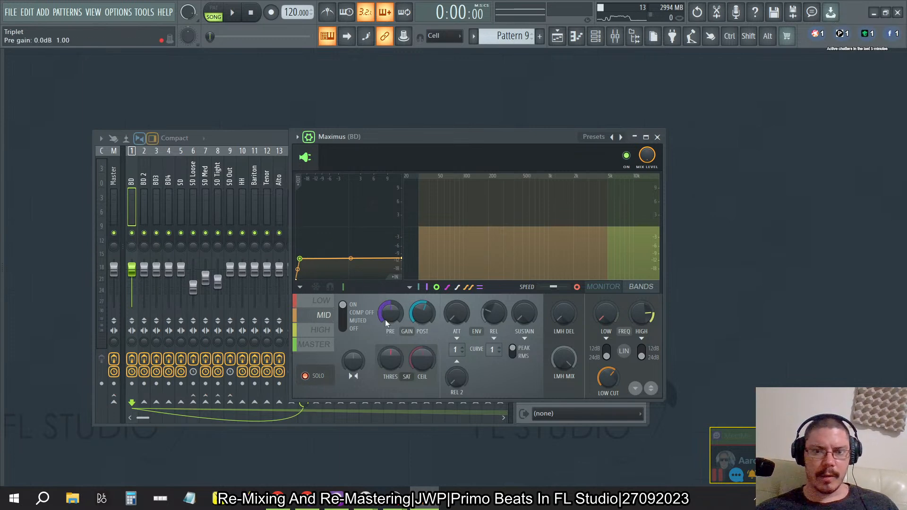
{"action": "left_click", "coordinate": [320, 304]}
{"action": "left_click", "coordinate": [324, 315]}
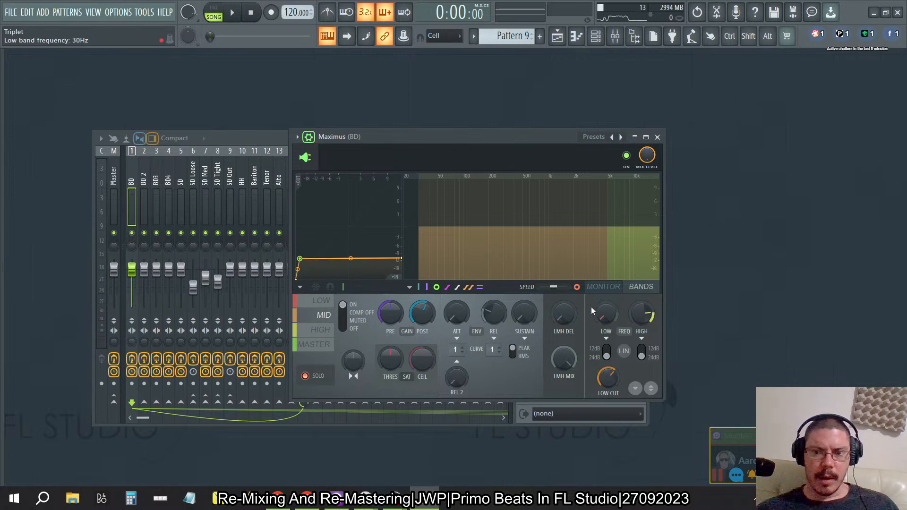
{"action": "left_click_drag", "start_coordinate": [606, 315], "coordinate": [605, 279]}
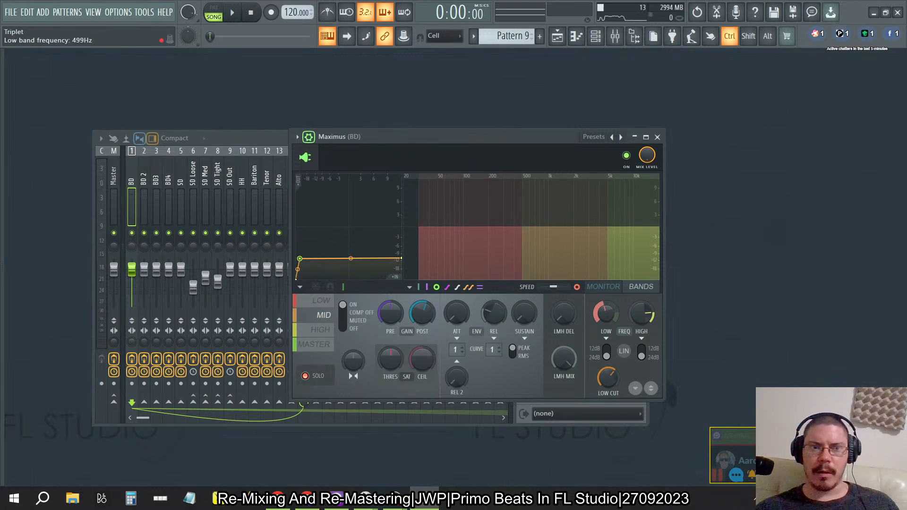
{"action": "mouse_move", "coordinate": [642, 315]}
{"action": "left_mouse_down"}
{"action": "mouse_move", "coordinate": [642, 302]}
{"action": "mouse_move", "coordinate": [641, 321]}
{"action": "left_mouse_up"}
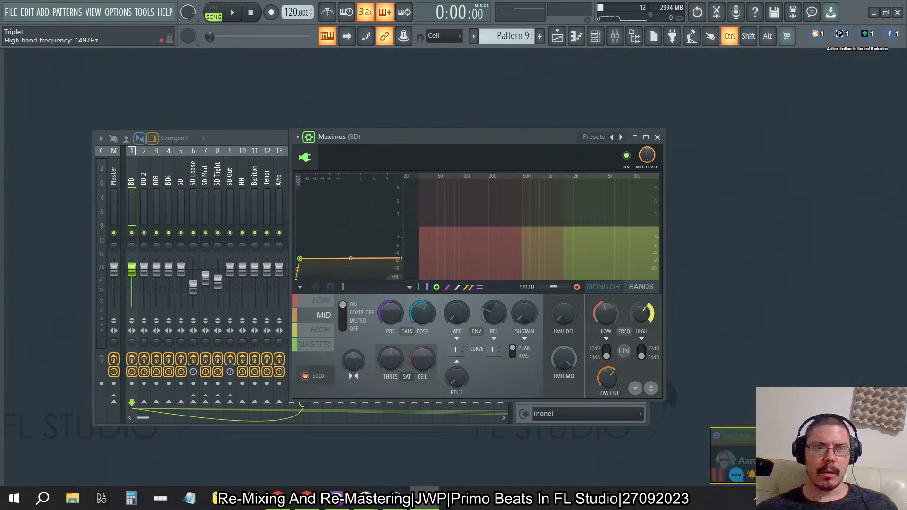
Inspect the Sweet Spots - Cymbals Hi-Hat settings on the HH mixer track and close the plugin.
{"action": "left_click", "coordinate": [177, 178]}
{"action": "left_click", "coordinate": [208, 180]}
{"action": "left_click", "coordinate": [241, 188]}
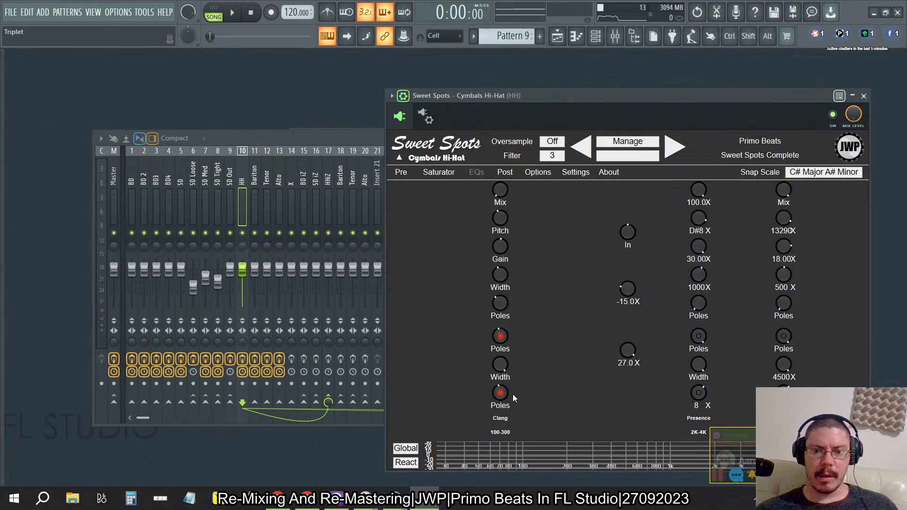
{"action": "left_click_drag", "start_coordinate": [585, 96], "coordinate": [381, 67]}
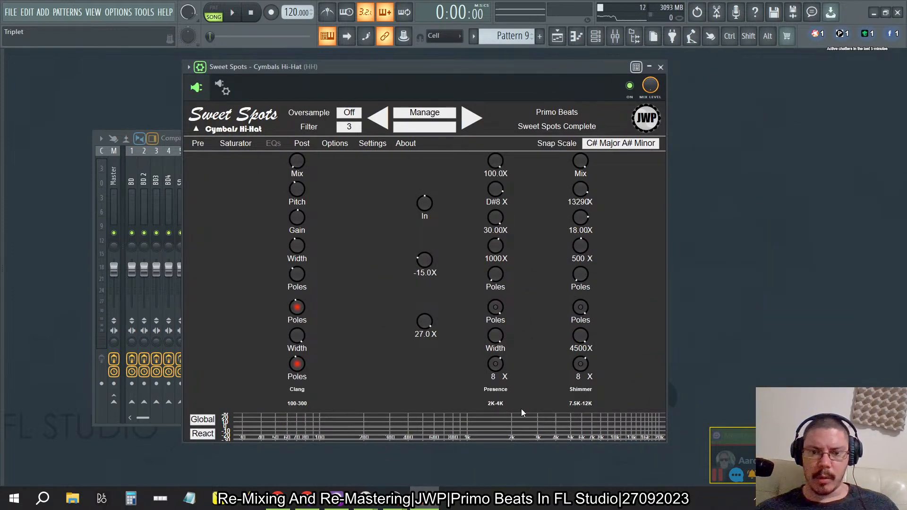
{"action": "left_click", "coordinate": [661, 67]}
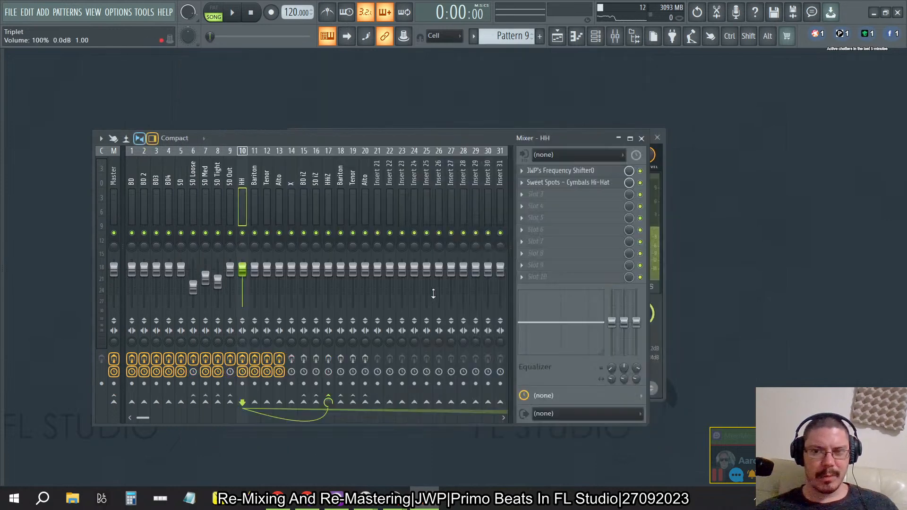
Set the high band frequency in the BD track's Maximus to 2000 Hz.
{"action": "left_click", "coordinate": [665, 221]}
{"action": "left_click_drag", "start_coordinate": [646, 316], "coordinate": [647, 312]}
{"action": "right_click", "coordinate": [644, 314]}
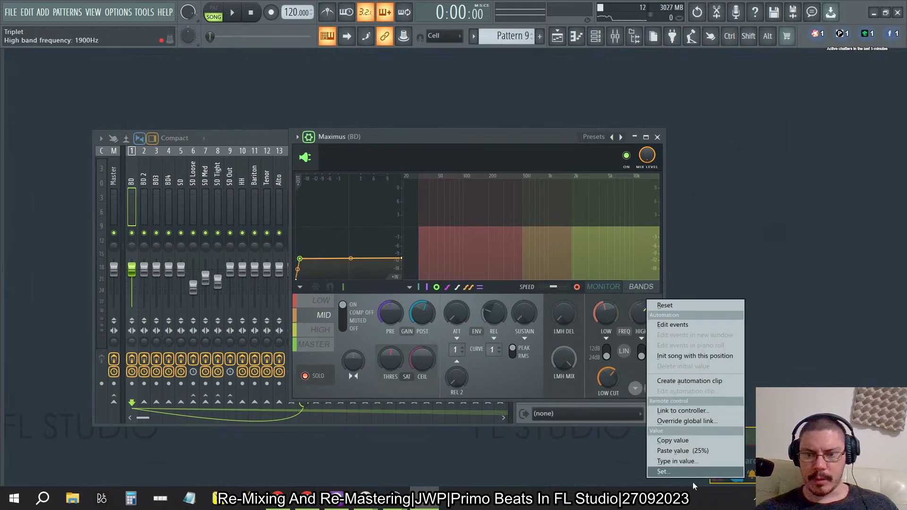
{"action": "left_click", "coordinate": [680, 462]}
{"action": "type", "text": "2000"}
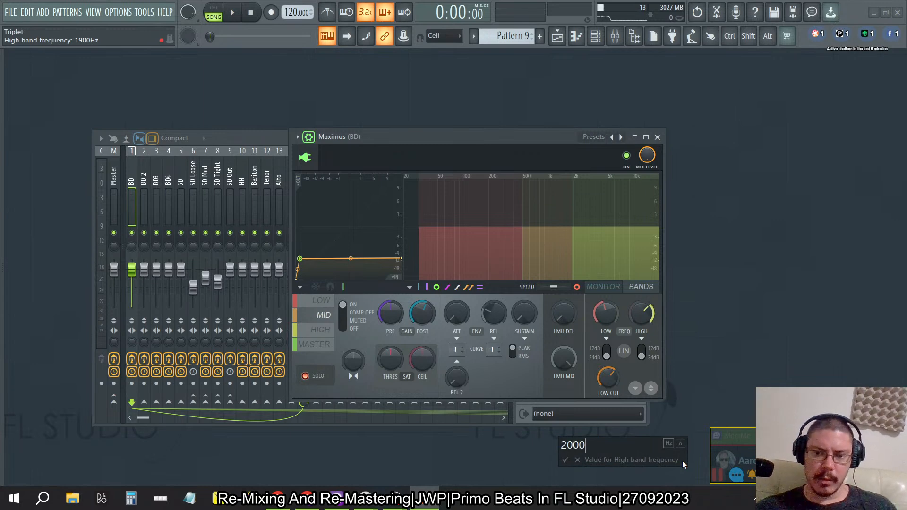
{"action": "key", "text": "Return"}
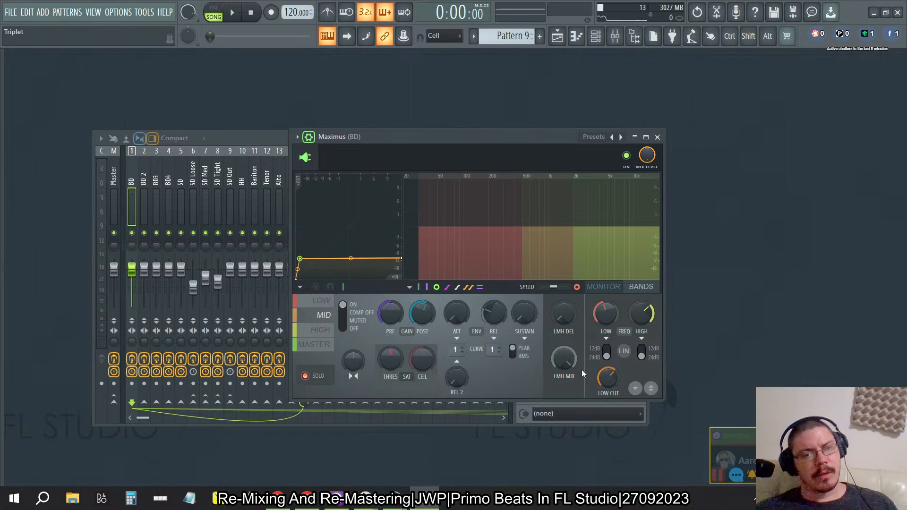
Review the Sweet Spots - Kick Drum settings on the BD track, including the Attack band's gain, and close the plugin.
{"action": "left_click", "coordinate": [170, 150]}
{"action": "left_click", "coordinate": [133, 151]}
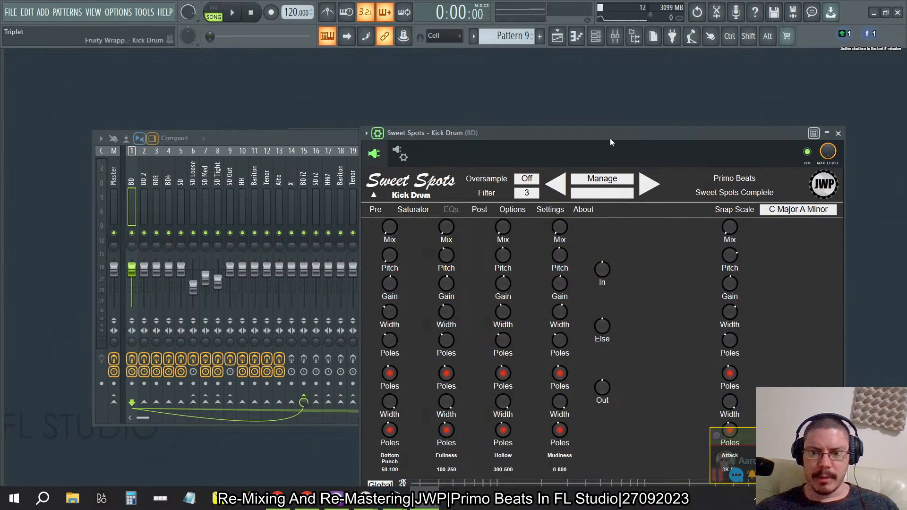
{"action": "left_click_drag", "start_coordinate": [611, 137], "coordinate": [566, 79]}
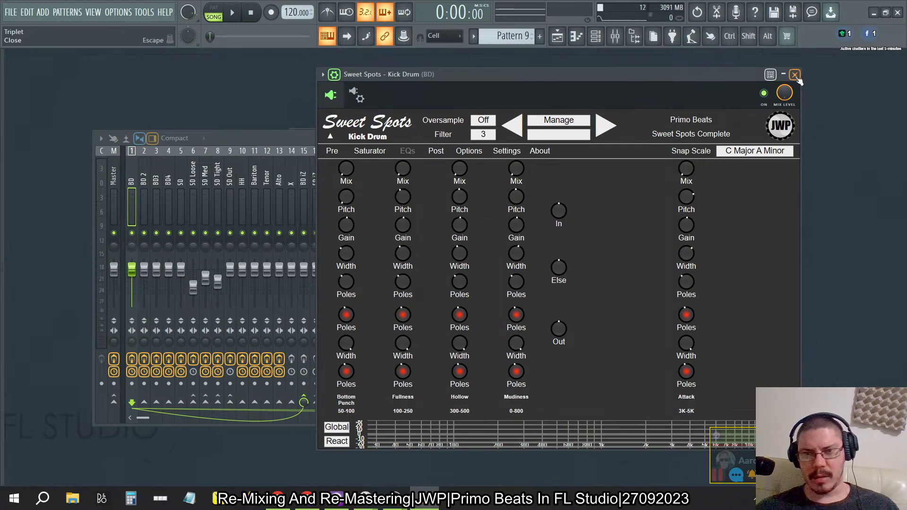
{"action": "mouse_move", "coordinate": [689, 243]}
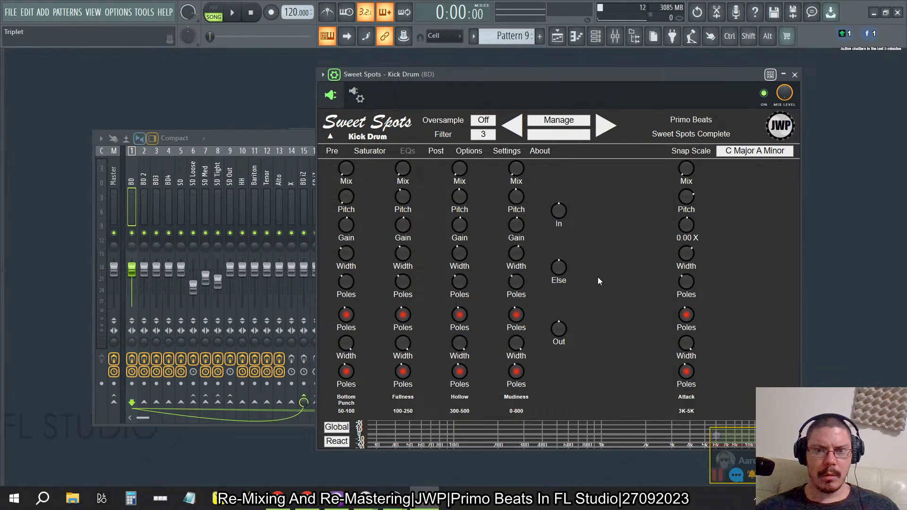
{"action": "left_click", "coordinate": [796, 74]}
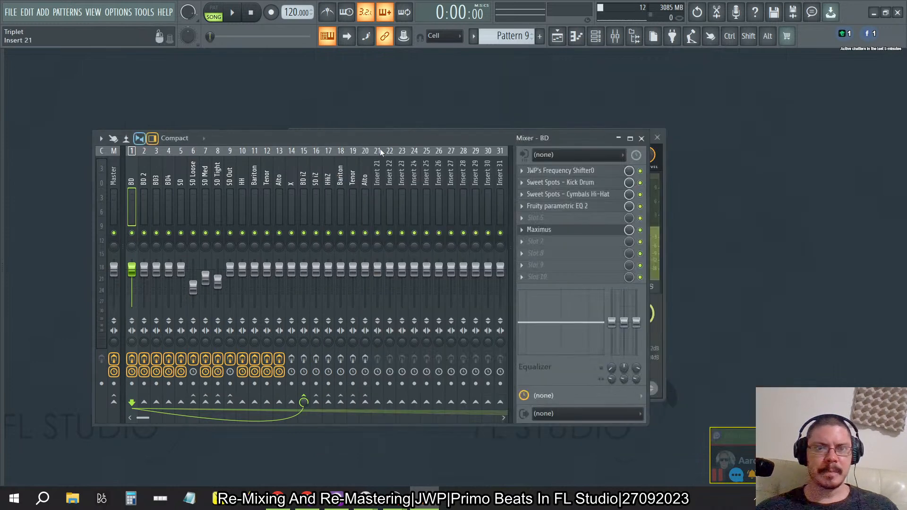
Compare the Sweet Spots - Kick Drum settings of the BD 2 and BD3 tracks with their plugin windows spread apart.
{"action": "left_click", "coordinate": [145, 156]}
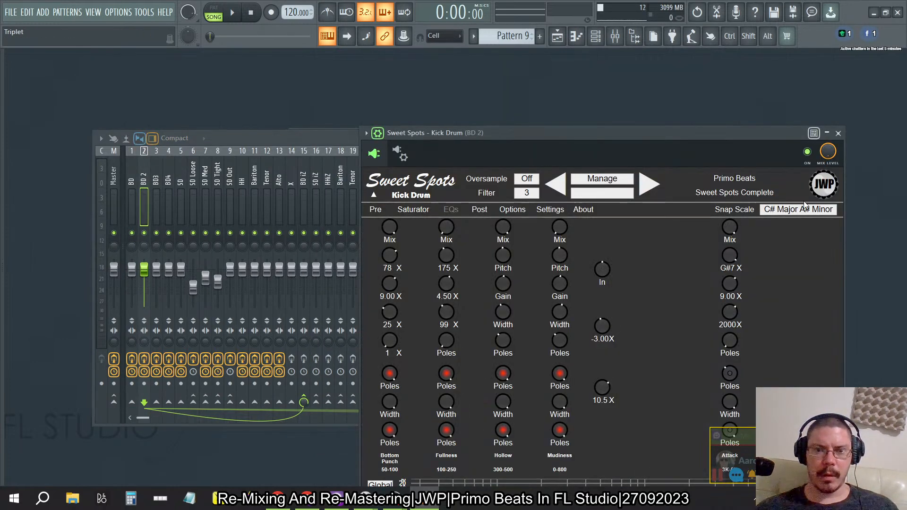
{"action": "left_click_drag", "start_coordinate": [673, 134], "coordinate": [703, 72]}
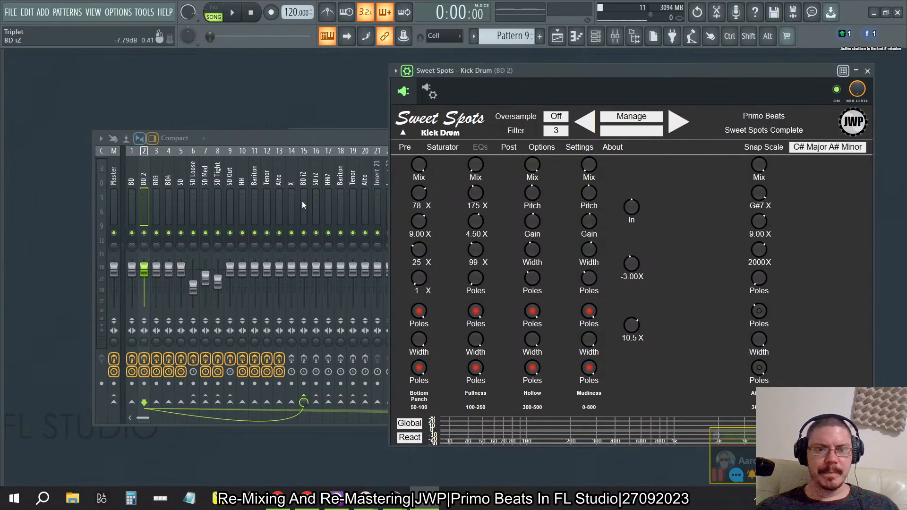
{"action": "left_click", "coordinate": [156, 178]}
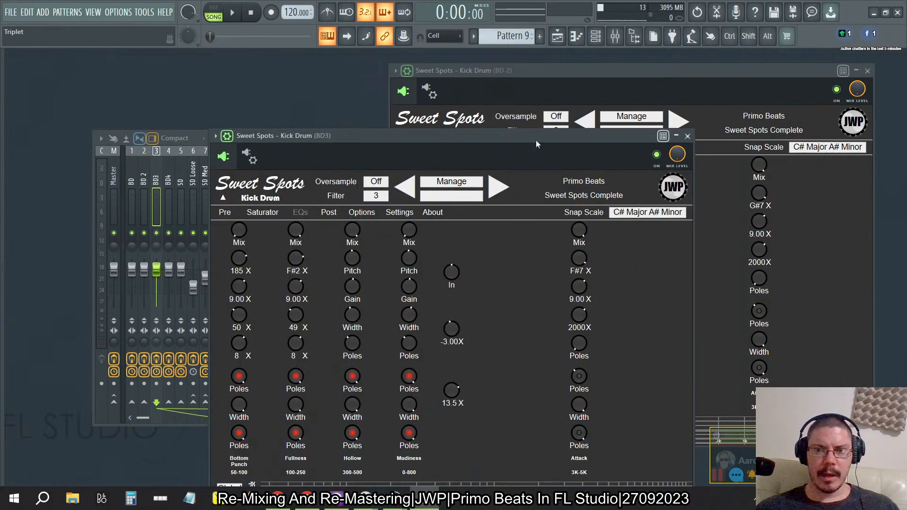
{"action": "left_click_drag", "start_coordinate": [531, 135], "coordinate": [694, 163]}
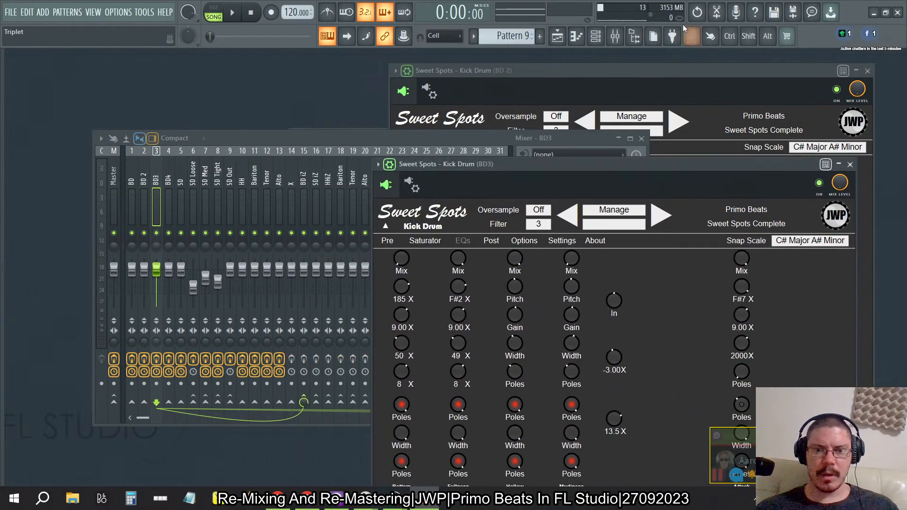
{"action": "left_click", "coordinate": [633, 71]}
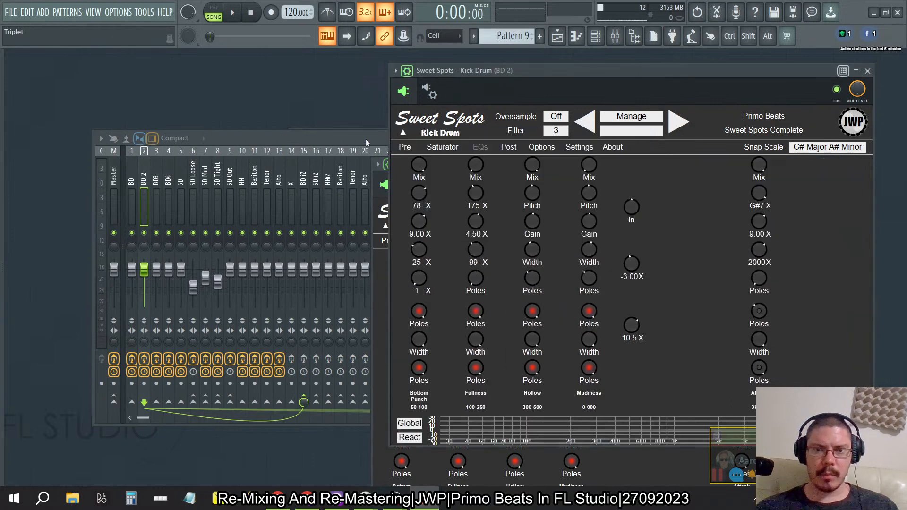
Open Sweet Spots - Kick Drum on the BD4 track and compare its settings with BD3 and BD 2.
{"action": "left_click", "coordinate": [341, 142]}
{"action": "left_click", "coordinate": [168, 199]}
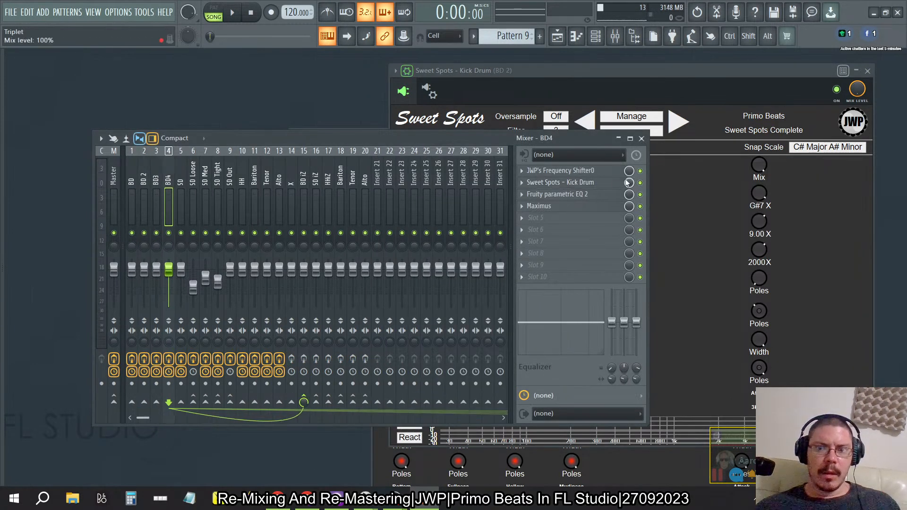
{"action": "left_click", "coordinate": [560, 182]}
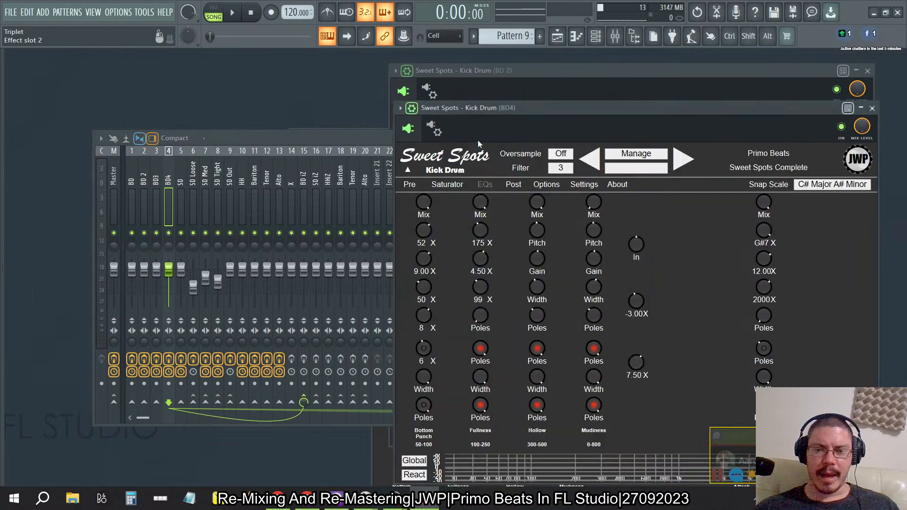
{"action": "left_click", "coordinate": [574, 83]}
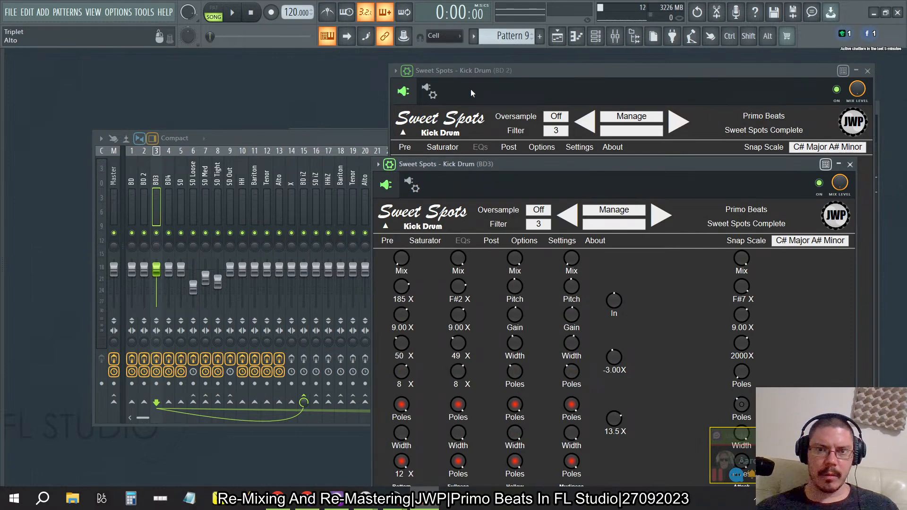
{"action": "left_click", "coordinate": [485, 73]}
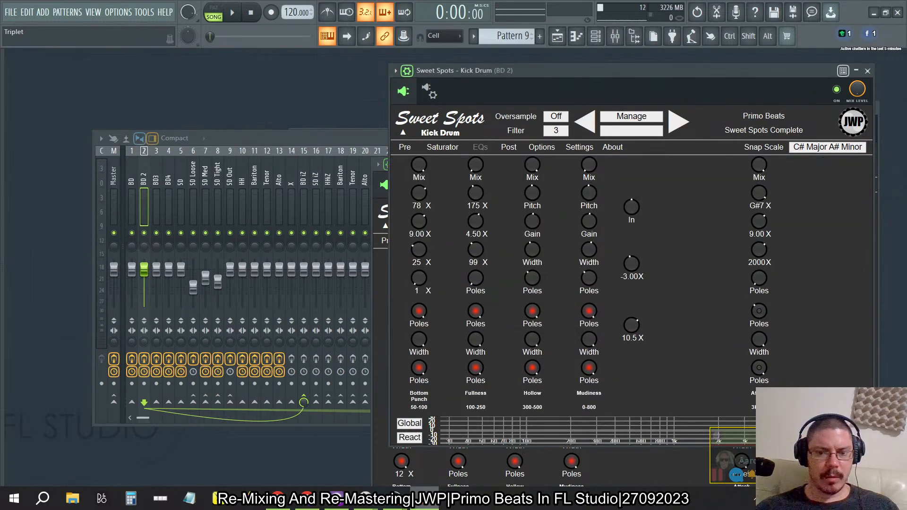
Launch a second FL Studio 21 instance and load the recent project Triplet.flp in it.
{"action": "right_click", "coordinate": [427, 504]}
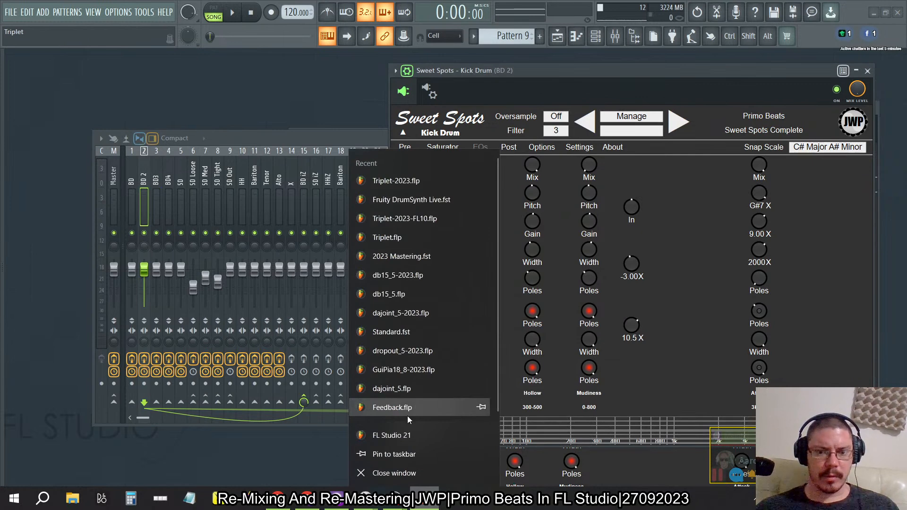
{"action": "left_click", "coordinate": [406, 435]}
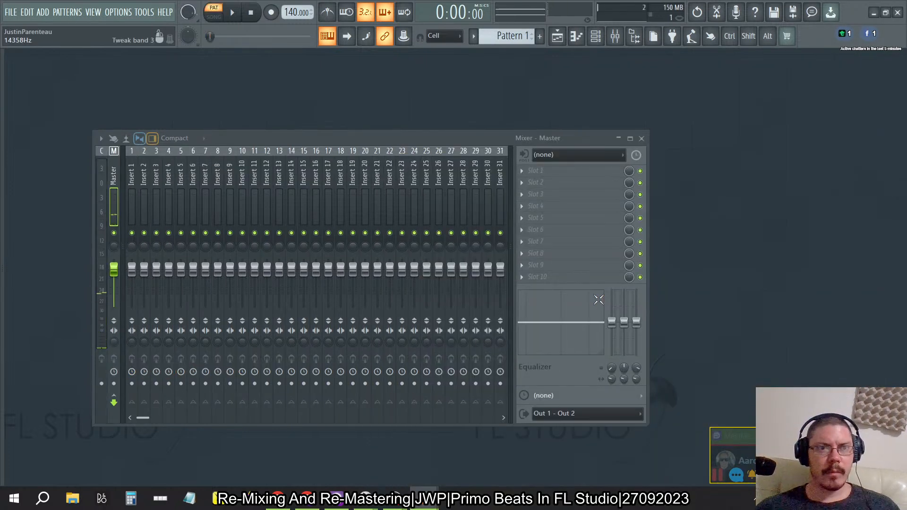
{"action": "mouse_move", "coordinate": [401, 506]}
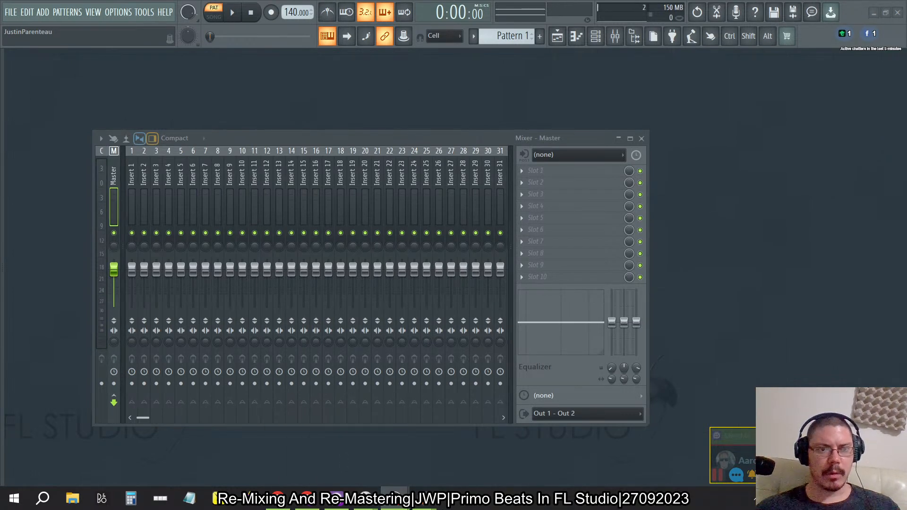
{"action": "left_click", "coordinate": [14, 12]}
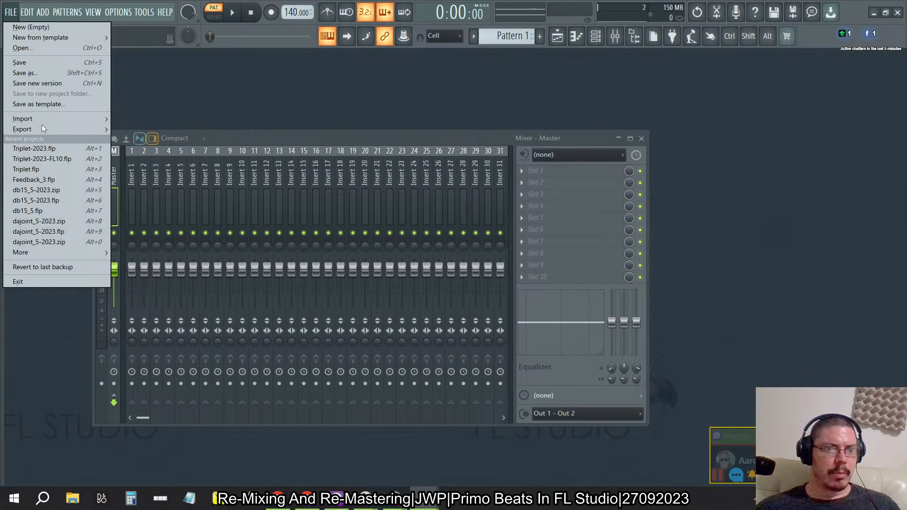
{"action": "left_click", "coordinate": [34, 170]}
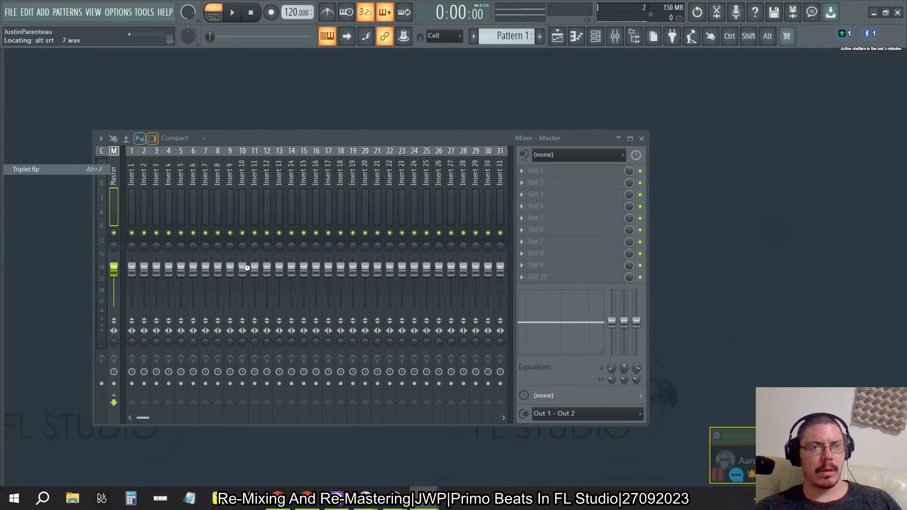
Launch FL Studio 10 and open the recent project Triplet-2023.zip.
{"action": "left_click", "coordinate": [17, 506]}
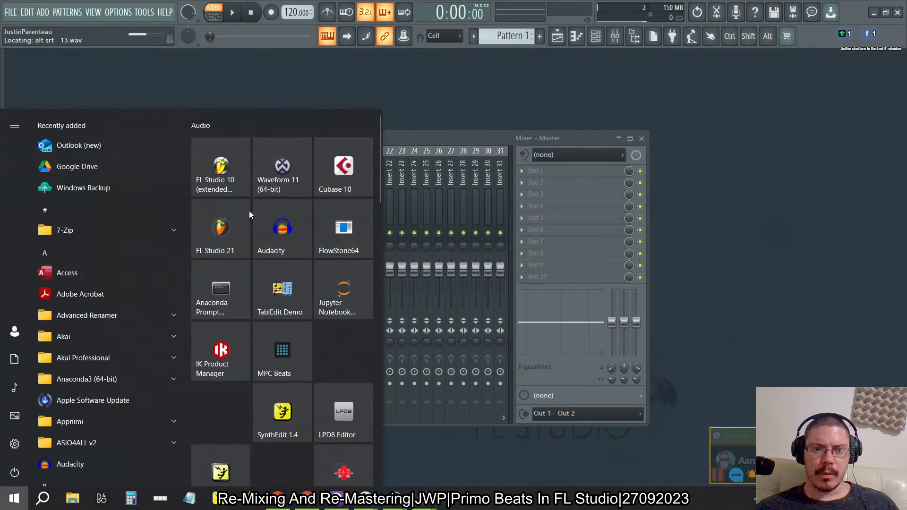
{"action": "left_click", "coordinate": [221, 171]}
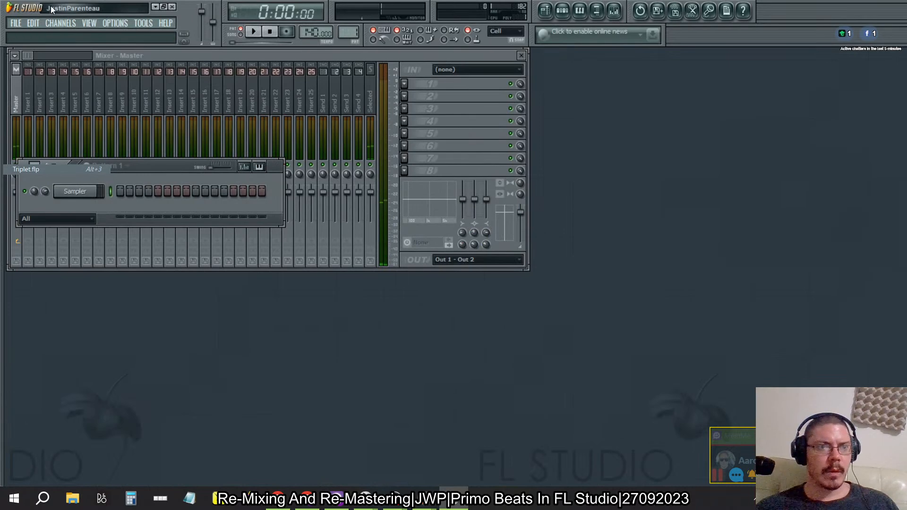
{"action": "left_click", "coordinate": [15, 23]}
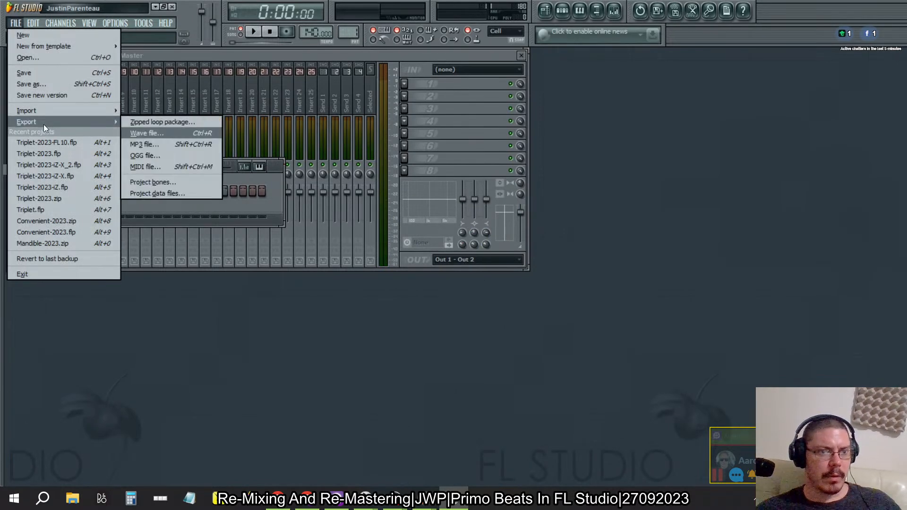
{"action": "left_click", "coordinate": [39, 199]}
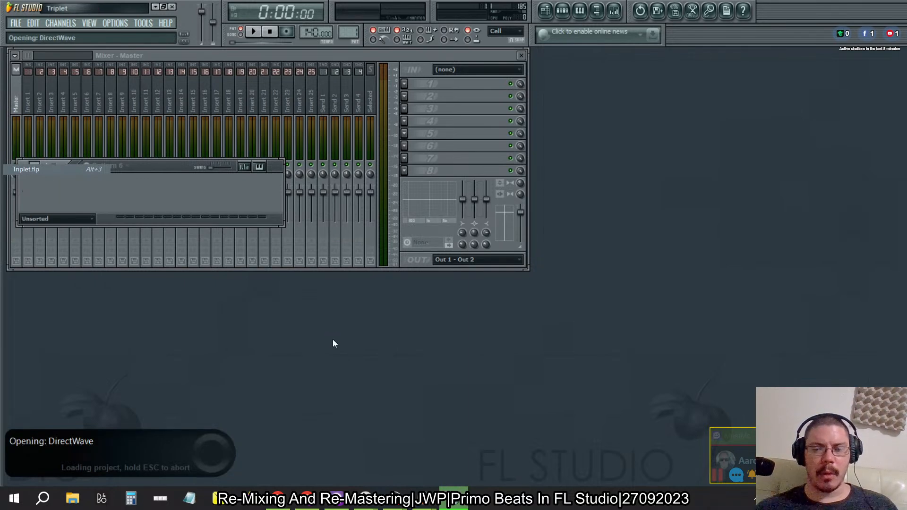
Switch back to the Triplet remix in FL Studio 21 and close the BD3 and BD4 Sweet Spots windows and Maximus.
{"action": "key", "text": "alt+Tab"}
{"action": "key", "text": "alt+Tab"}
{"action": "key", "text": "alt+Tab"}
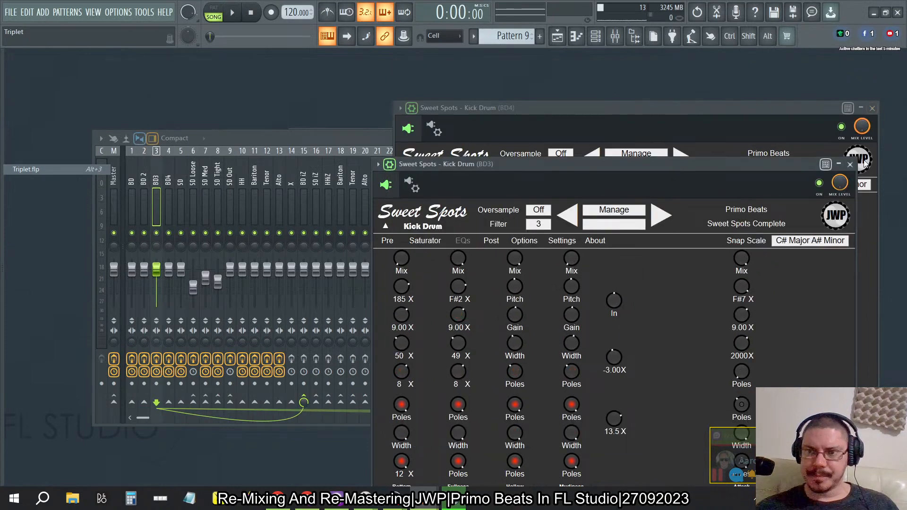
{"action": "left_click", "coordinate": [851, 164]}
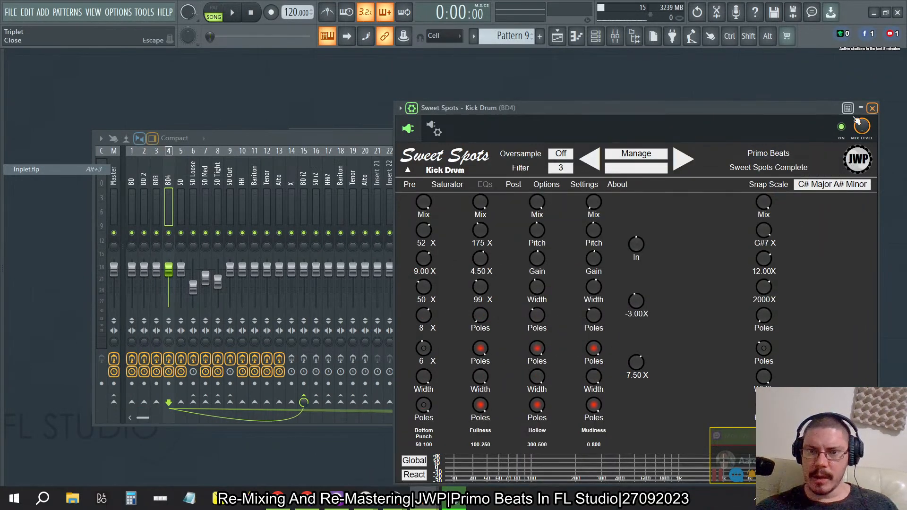
{"action": "left_click", "coordinate": [874, 110]}
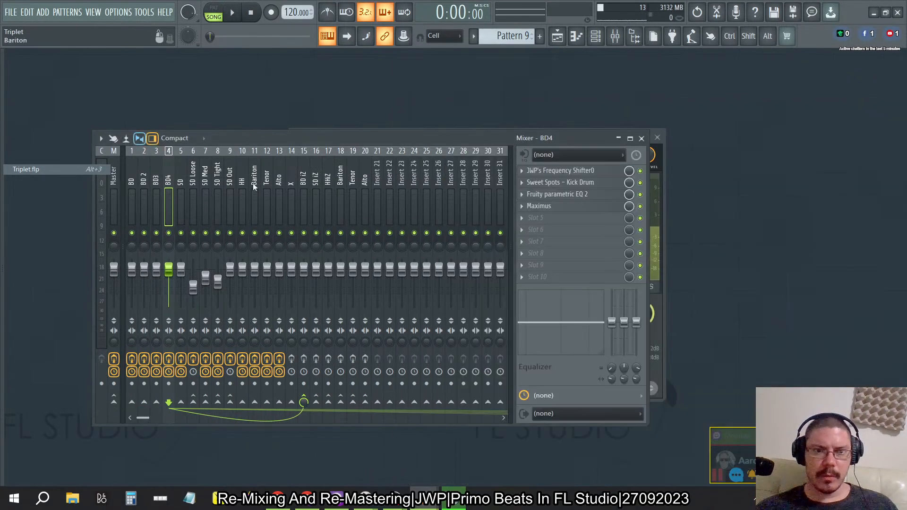
{"action": "left_click", "coordinate": [657, 138]}
{"action": "left_click", "coordinate": [658, 137]}
Reopen Sweet Spots - Kick Drum on the BD, BD 2 and BD3 tracks to compare their EQ settings.
{"action": "left_click", "coordinate": [149, 179]}
{"action": "left_click", "coordinate": [132, 182]}
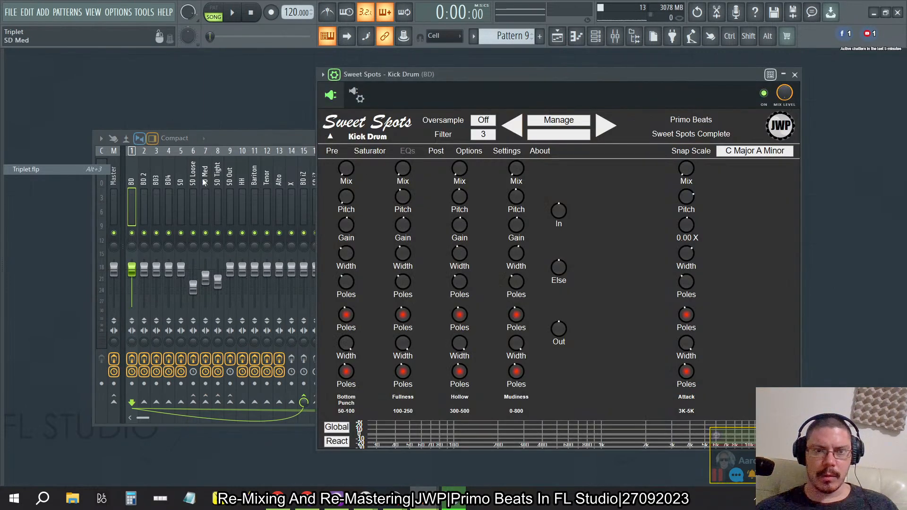
{"action": "left_click", "coordinate": [144, 184]}
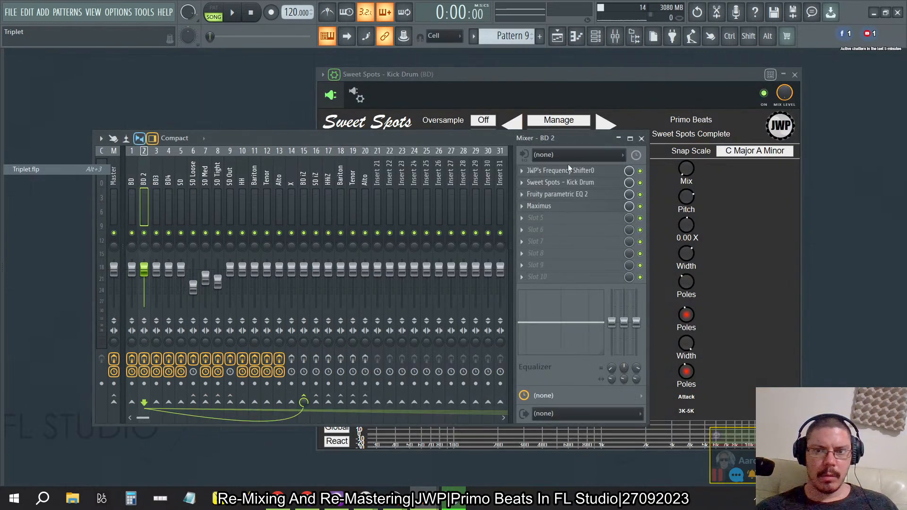
{"action": "left_click", "coordinate": [550, 182]}
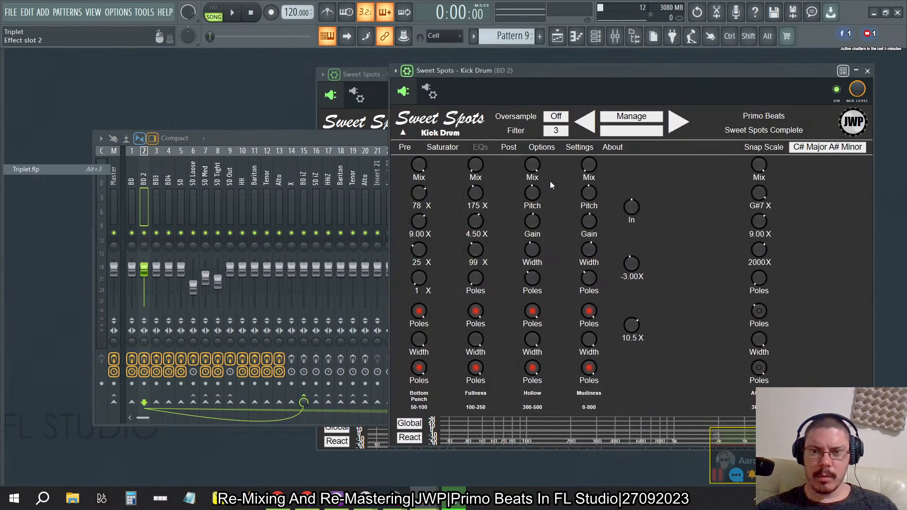
{"action": "left_click", "coordinate": [302, 141]}
{"action": "left_click", "coordinate": [159, 170]}
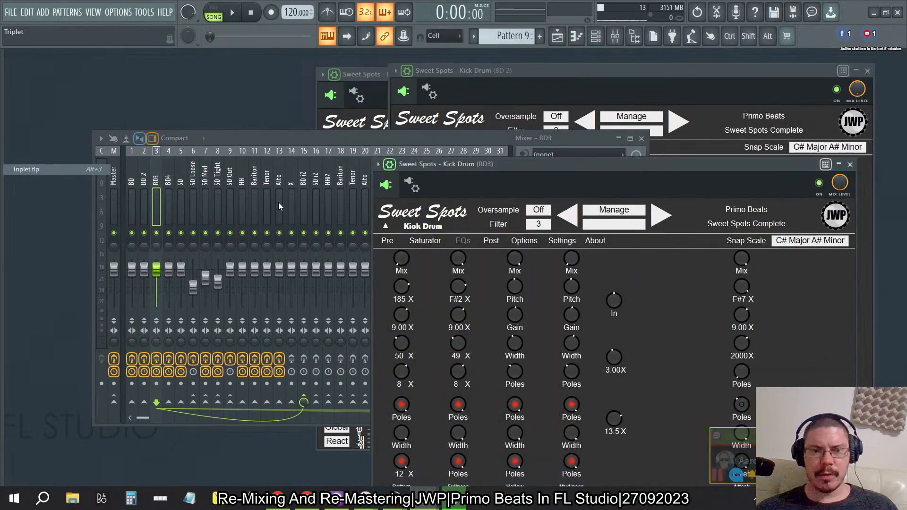
Open Sweet Spots - Kick Drum on the BD4 track and check the project loading in FL Studio 10.
{"action": "left_click", "coordinate": [174, 172]}
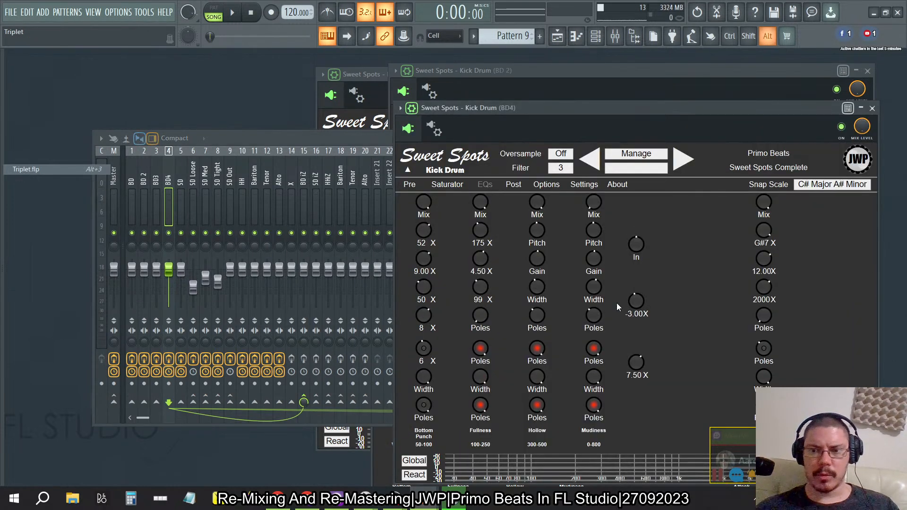
{"action": "key", "text": "alt+Tab"}
{"action": "key", "text": "Tab"}
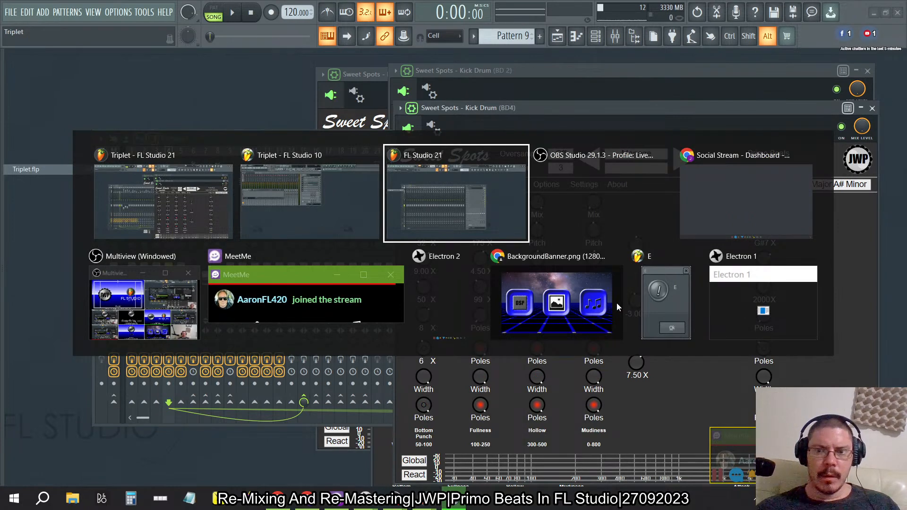
{"action": "key", "text": "alt+shift+Tab"}
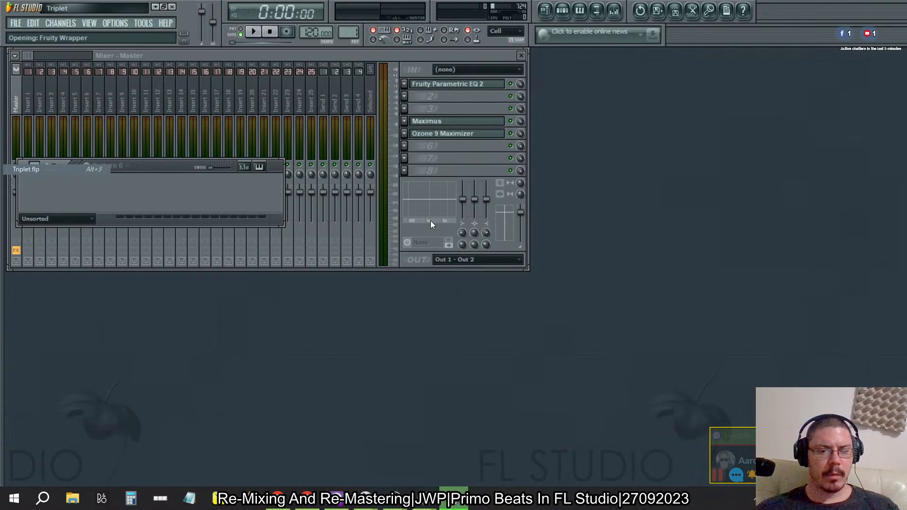
{"action": "key", "text": "alt+Tab"}
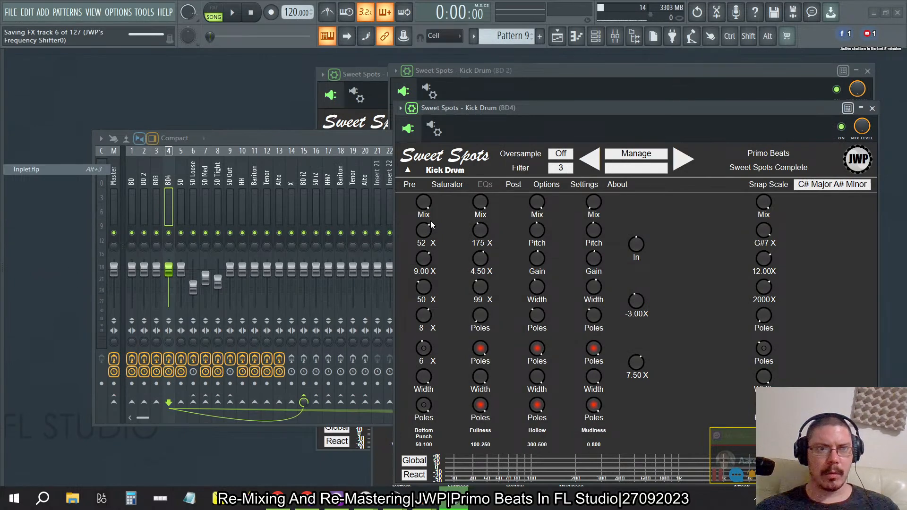
Cycle through the open windows to bring the E alert dialog in front of the Triplet project.
{"action": "key", "text": "alt+Tab"}
{"action": "key", "text": "Tab"}
{"action": "key", "text": "Tab"}
{"action": "key", "text": "Tab"}
{"action": "key", "text": "Tab"}
{"action": "key", "text": "Tab"}
{"action": "key", "text": "Tab"}
{"action": "key", "text": "Tab"}
{"action": "key", "text": "Tab"}
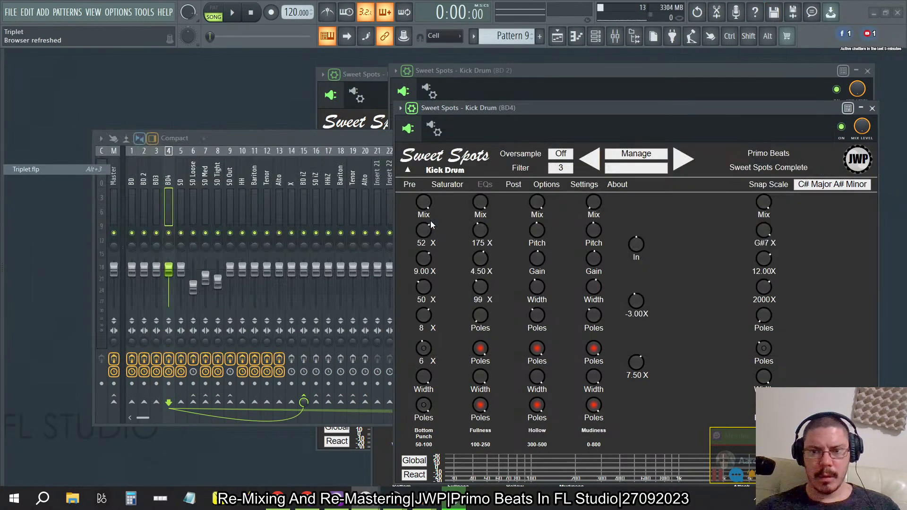
{"action": "key", "text": "alt+Tab"}
{"action": "key", "text": "Tab"}
{"action": "key", "text": "Tab"}
{"action": "key", "text": "Tab"}
{"action": "key", "text": "Tab"}
{"action": "key", "text": "Tab"}
{"action": "key", "text": "Tab"}
{"action": "key", "text": "Tab"}
{"action": "key", "text": "Tab"}
{"action": "key", "text": "Tab"}
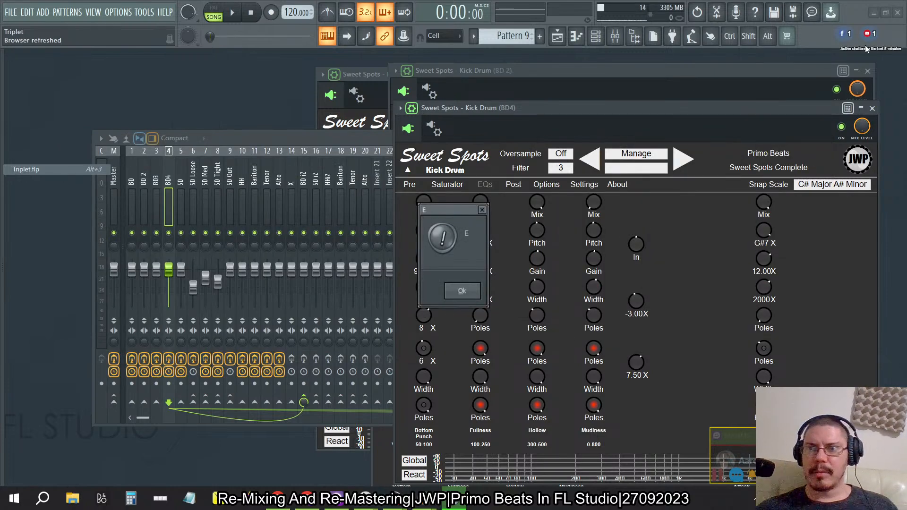
Make the active-chatters overlay unclickable until in focus, and dismiss the E alert.
{"action": "right_click", "coordinate": [843, 42]}
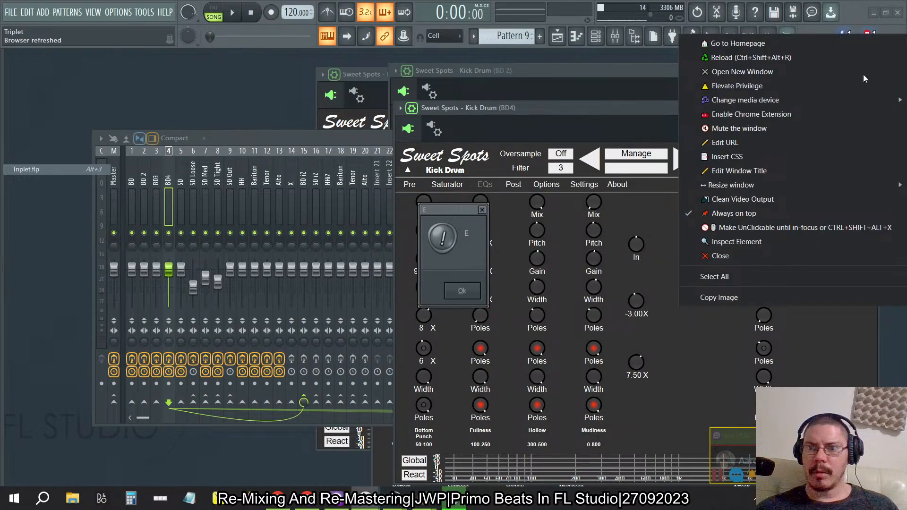
{"action": "left_click", "coordinate": [802, 229]}
{"action": "left_click", "coordinate": [462, 291]}
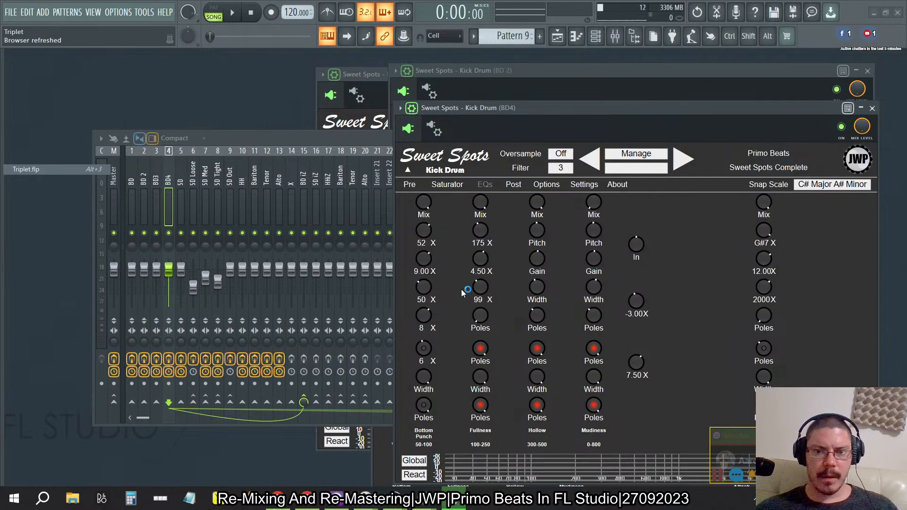
Switch to FL Studio 10 and dismiss each E alert until the Triplet project finishes loading.
{"action": "key", "text": "alt+Tab"}
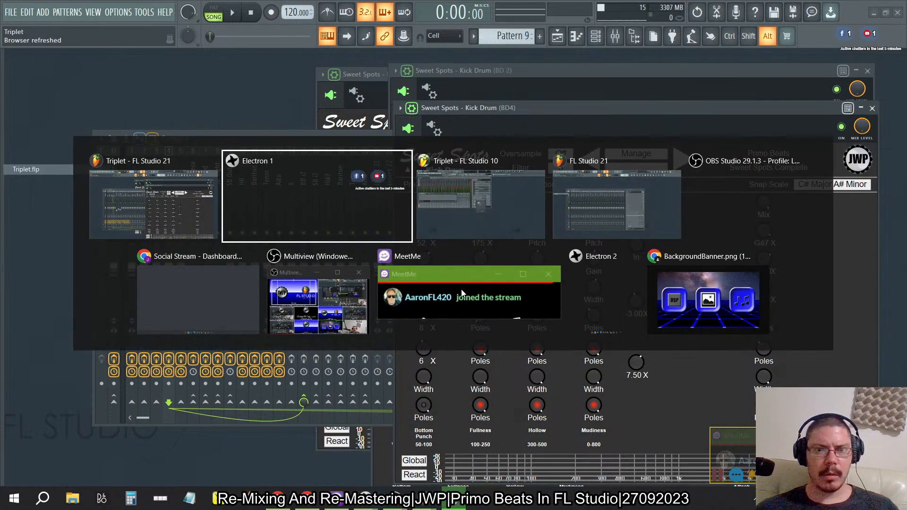
{"action": "key", "text": "alt+Tab"}
{"action": "left_click", "coordinate": [463, 291]}
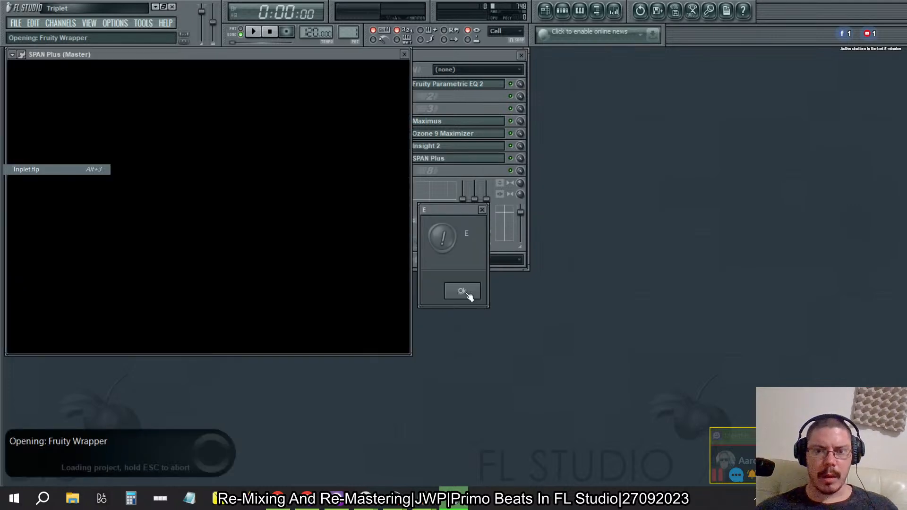
{"action": "left_click", "coordinate": [462, 291]}
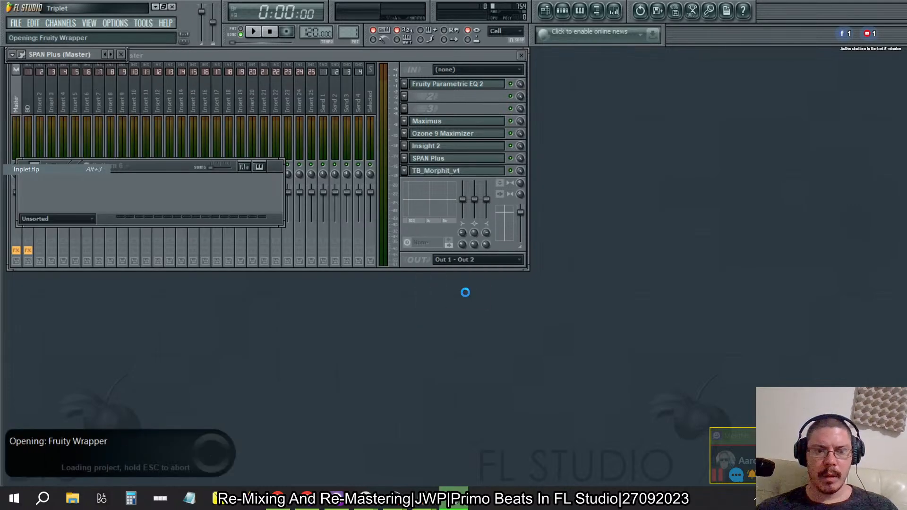
{"action": "left_click", "coordinate": [464, 292]}
{"action": "left_click", "coordinate": [464, 292]}
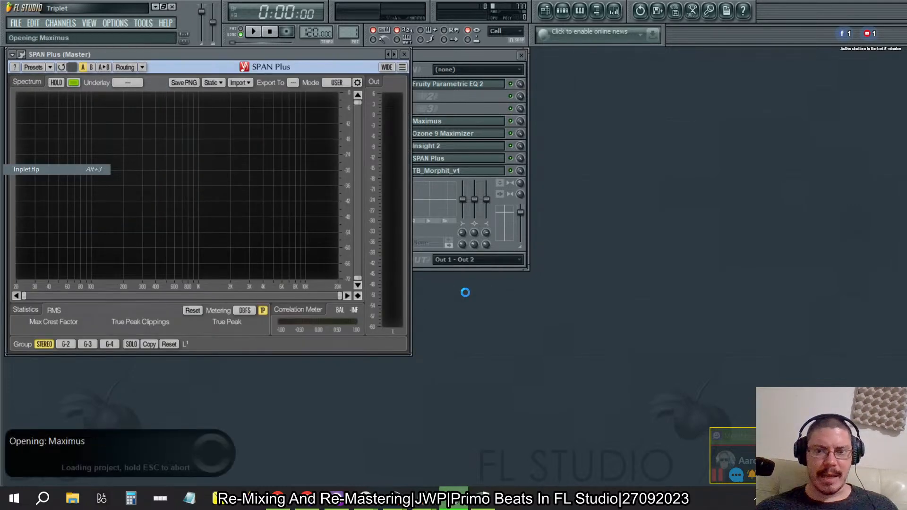
{"action": "left_click", "coordinate": [465, 292]}
{"action": "left_click", "coordinate": [464, 293]}
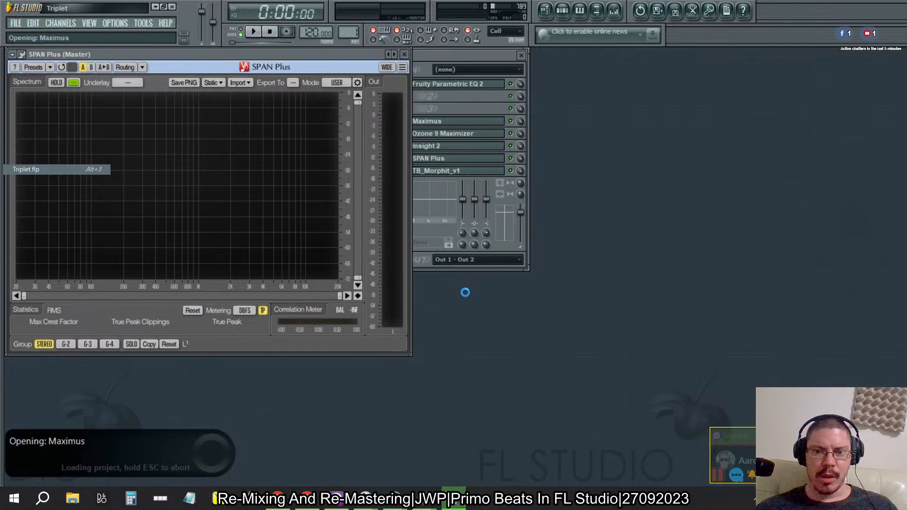
{"action": "left_click", "coordinate": [467, 294]}
{"action": "left_click", "coordinate": [466, 294]}
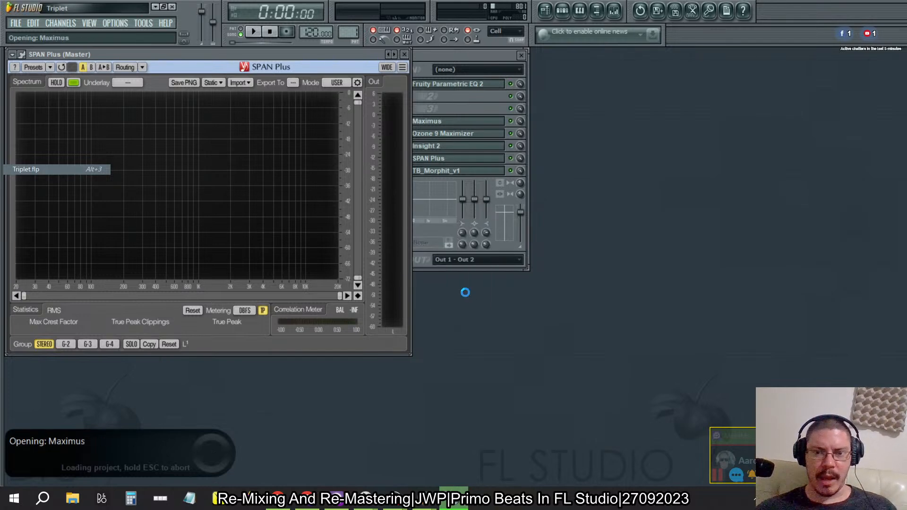
{"action": "left_click", "coordinate": [467, 294]}
{"action": "left_click", "coordinate": [467, 294]}
{"action": "left_click", "coordinate": [467, 294]}
{"action": "left_click", "coordinate": [467, 294]}
{"action": "left_click", "coordinate": [467, 294]}
{"action": "left_click", "coordinate": [467, 294]}
{"action": "left_click", "coordinate": [467, 293]}
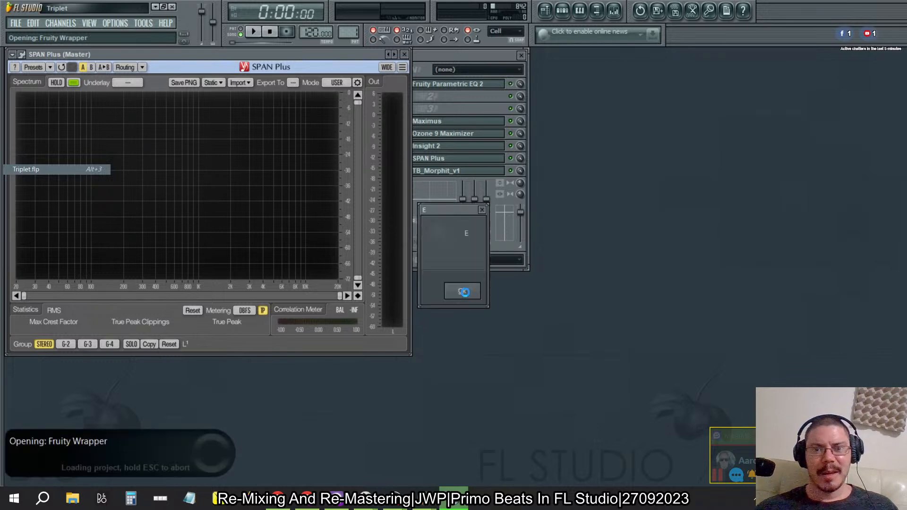
{"action": "left_click", "coordinate": [466, 293]}
{"action": "left_click", "coordinate": [465, 293]}
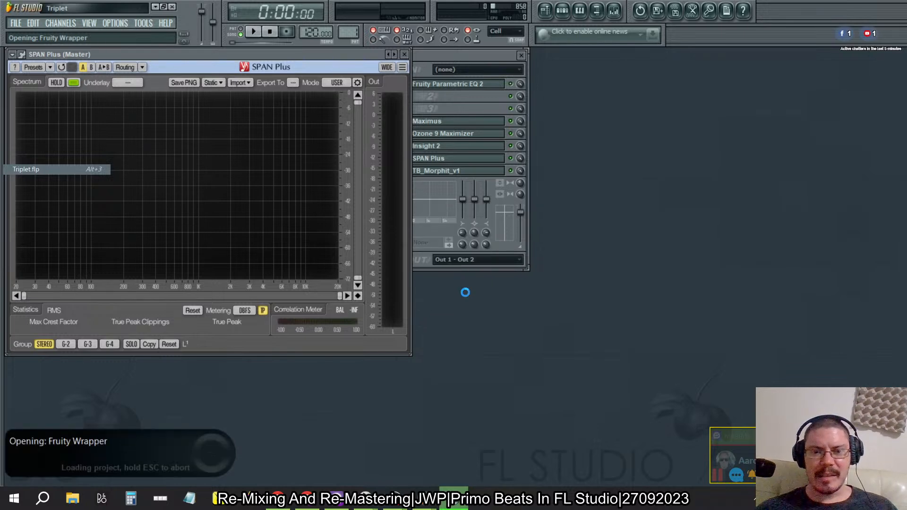
{"action": "left_click", "coordinate": [466, 293]}
{"action": "left_click", "coordinate": [466, 293]}
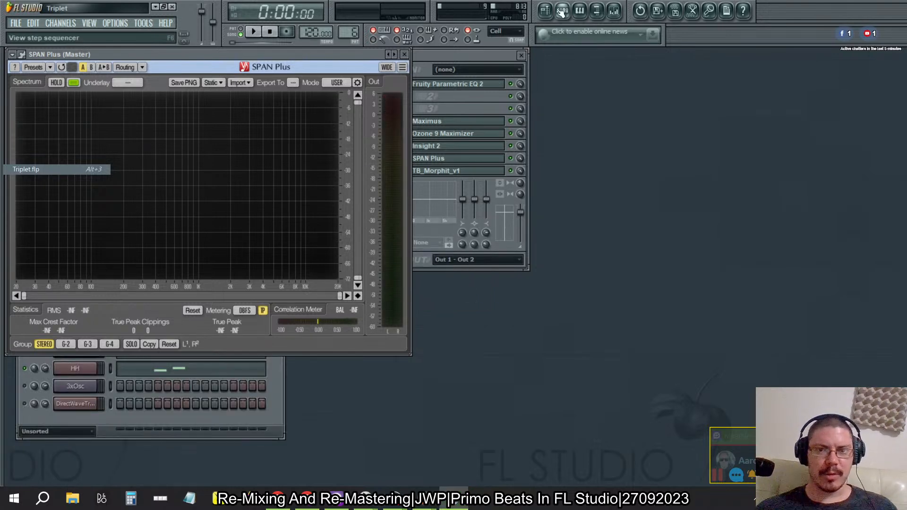
Open Sweet Spots - Kick Drum on the BD mixer track and move its window up to show all the EQ bands.
{"action": "left_click", "coordinate": [441, 55]}
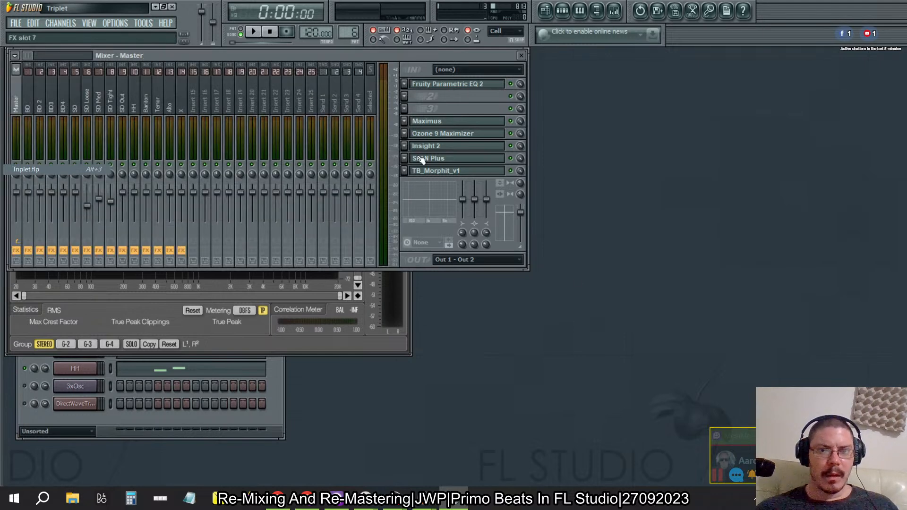
{"action": "left_click", "coordinate": [28, 97]}
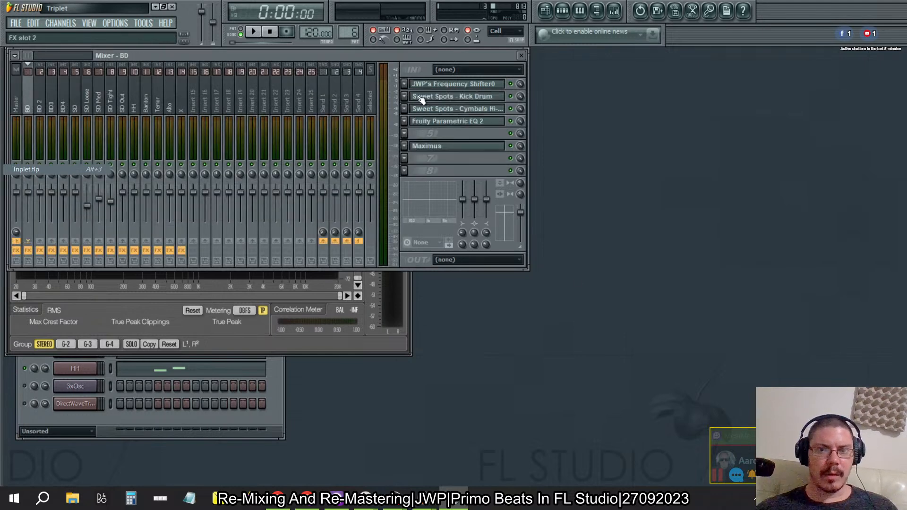
{"action": "left_click", "coordinate": [445, 96]}
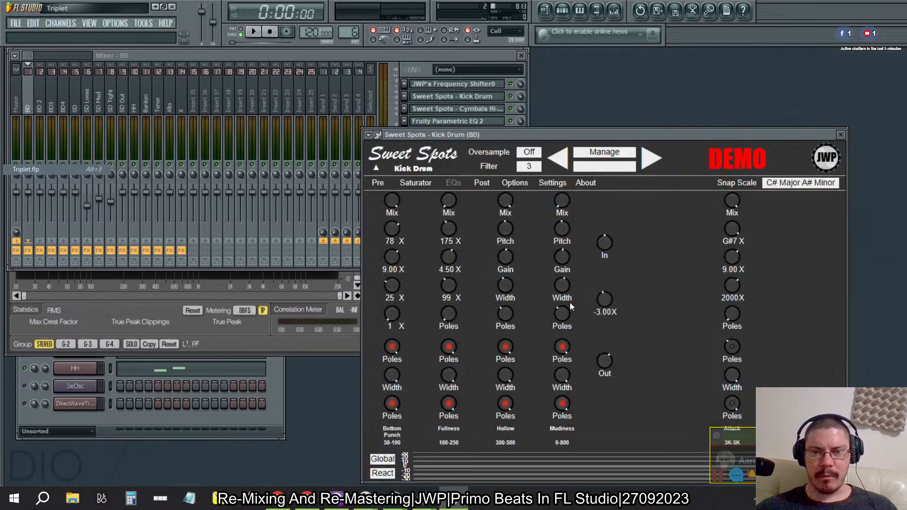
{"action": "left_click_drag", "start_coordinate": [730, 137], "coordinate": [659, 78]}
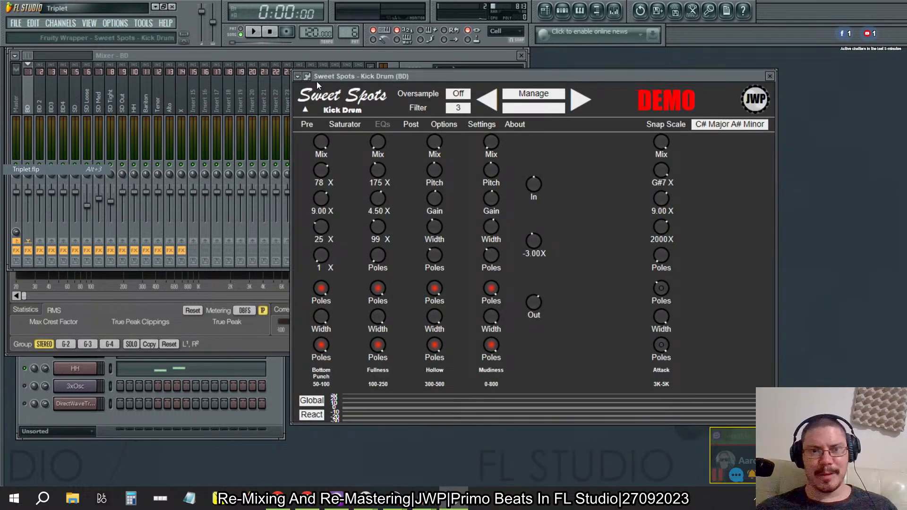
Save the BD track's Sweet Spots - Kick Drum settings as a preset named Triplet Kick 1.
{"action": "left_click", "coordinate": [294, 79]}
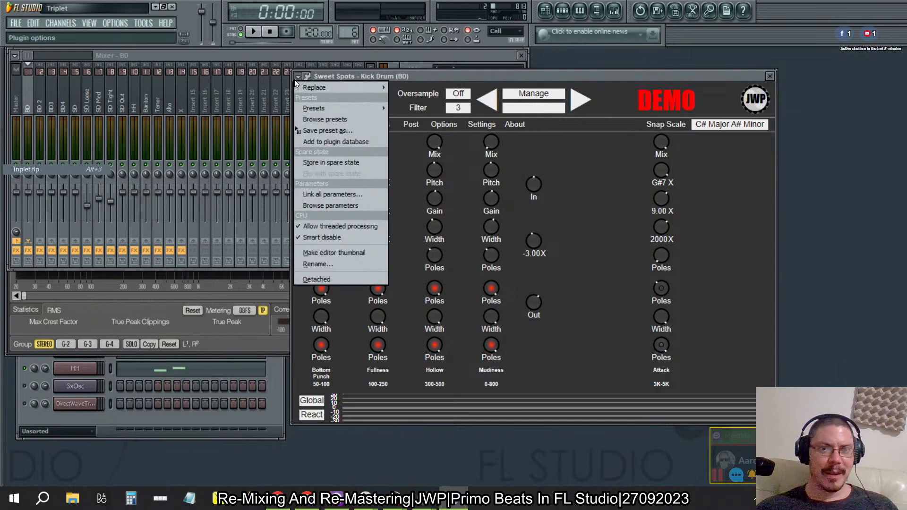
{"action": "left_click", "coordinate": [311, 130]}
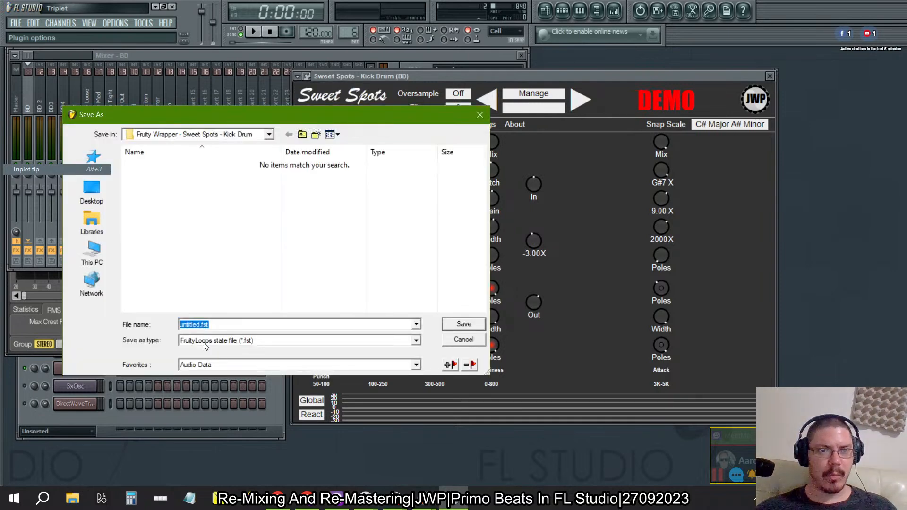
{"action": "type", "text": "Triplet"}
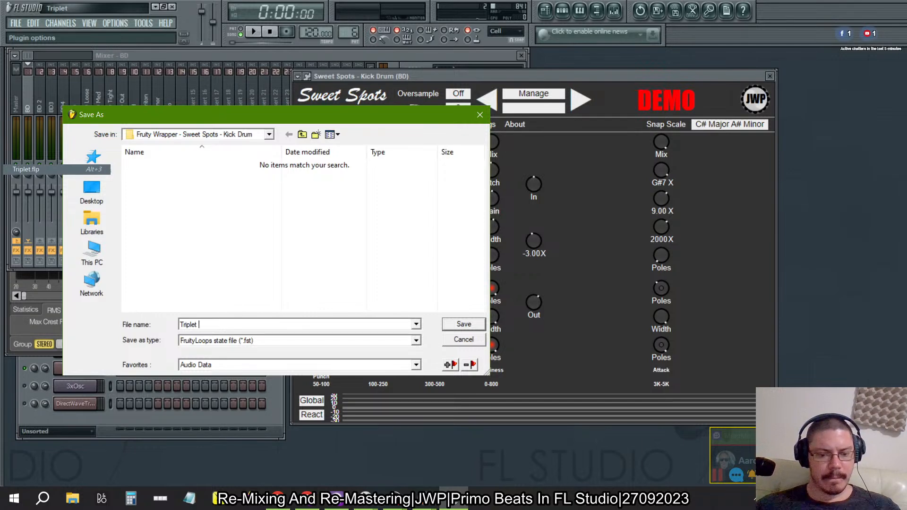
{"action": "type", "text": " Kick 1"}
{"action": "left_click", "coordinate": [479, 329]}
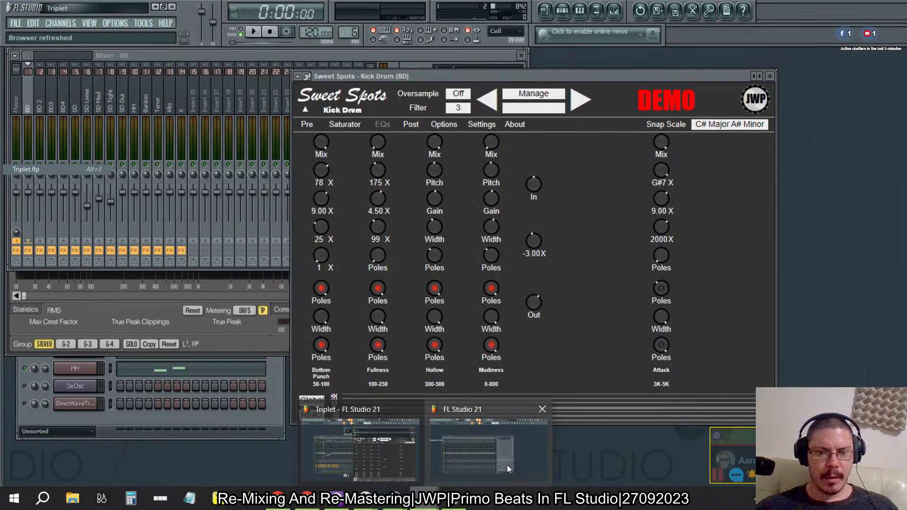
Switch to the Triplet project in FL Studio 21 and look for a preset file to load into BD's Sweet Spots - Kick Drum.
{"action": "left_click", "coordinate": [416, 470]}
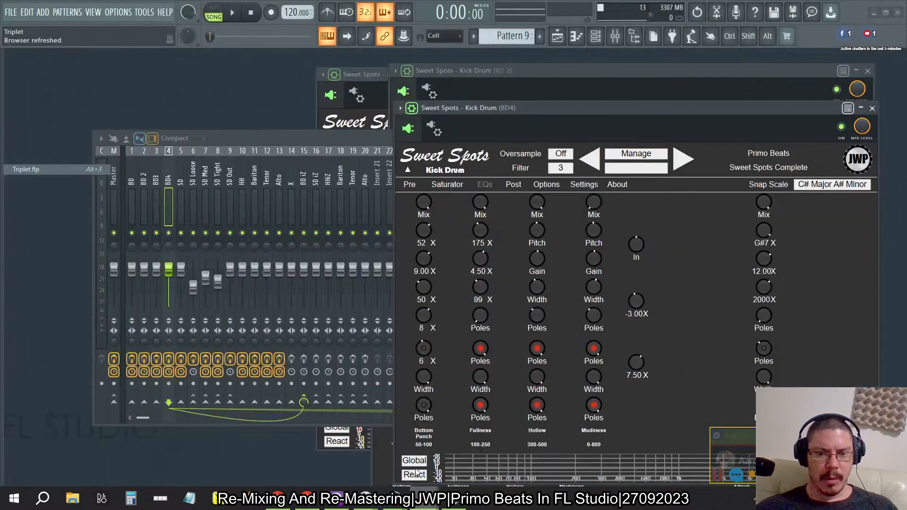
{"action": "mouse_move", "coordinate": [425, 493]}
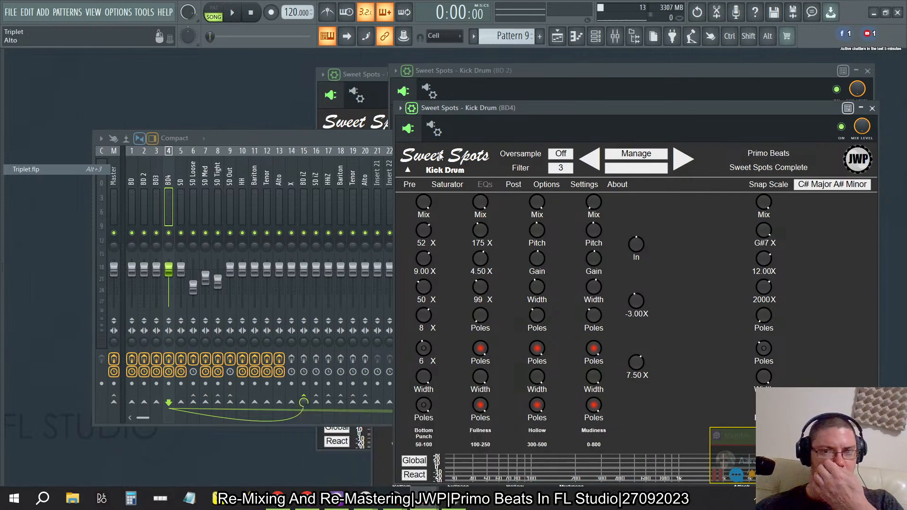
{"action": "left_click", "coordinate": [368, 76]}
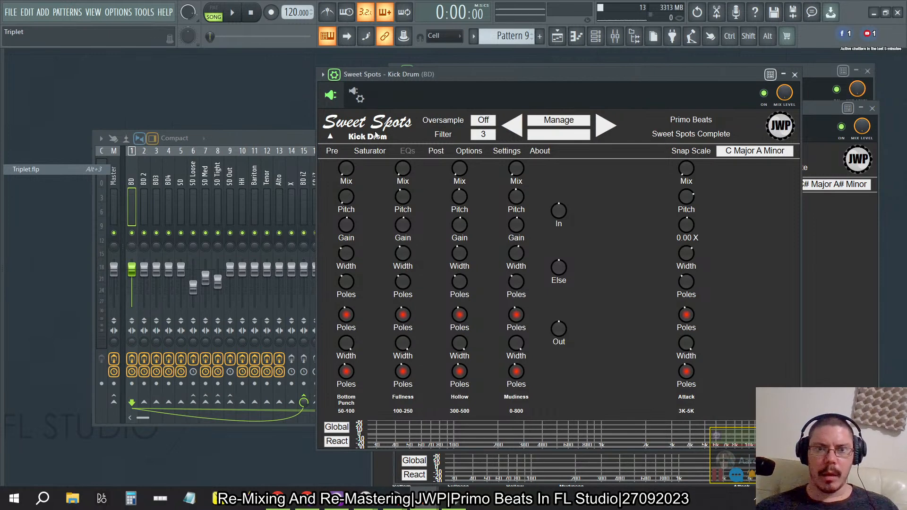
{"action": "left_click", "coordinate": [323, 74]}
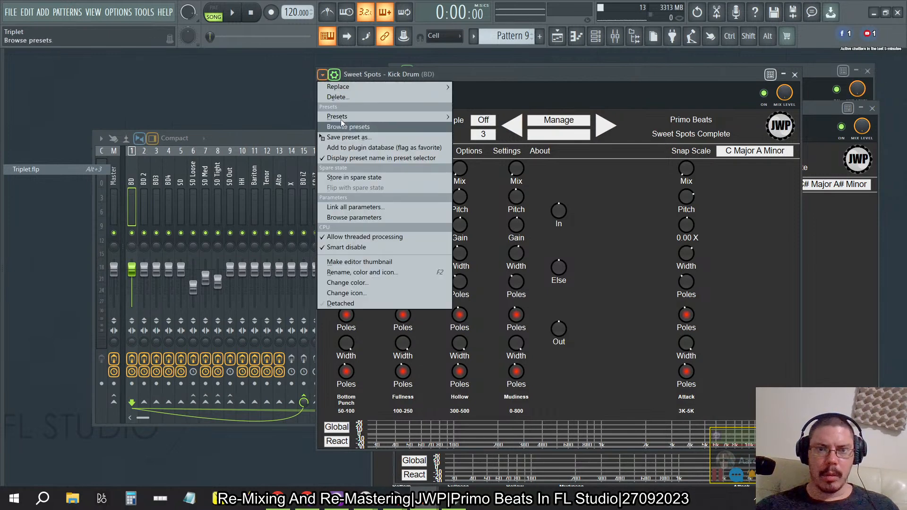
{"action": "mouse_move", "coordinate": [342, 118]}
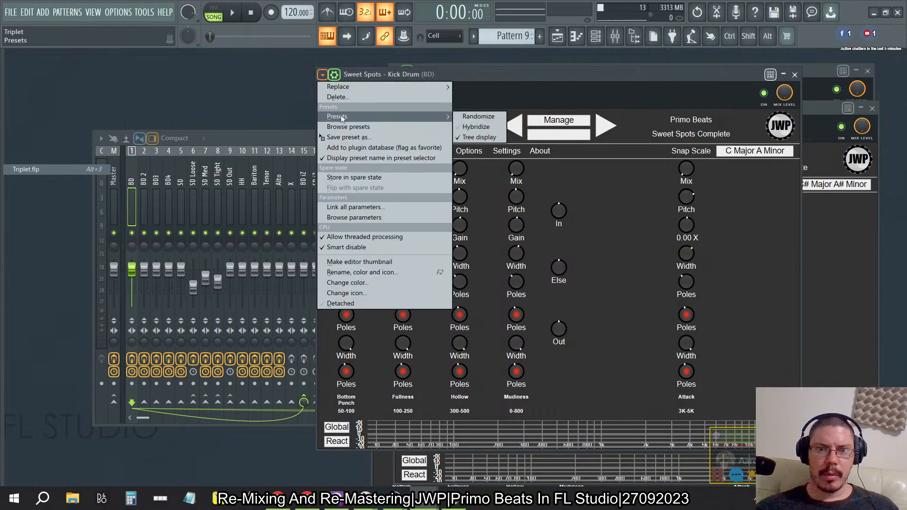
{"action": "left_click", "coordinate": [343, 148]}
{"action": "left_click", "coordinate": [355, 93]}
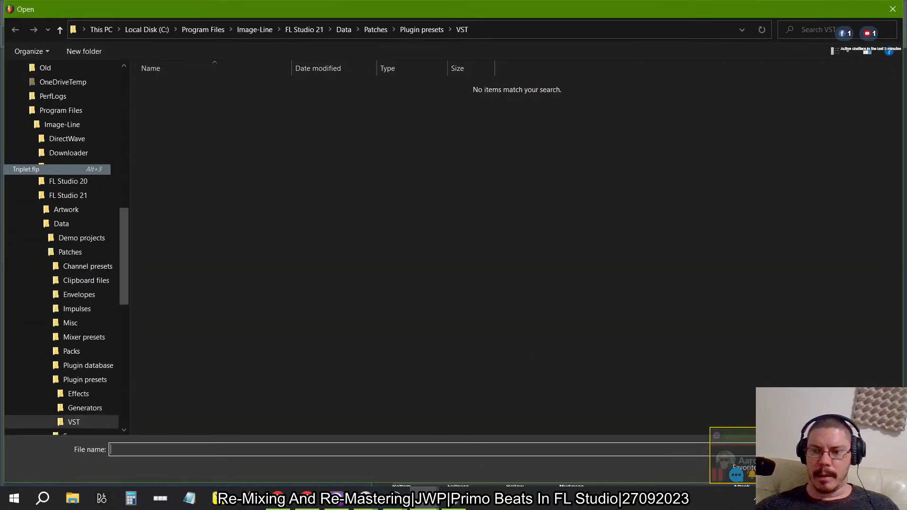
Switch back to FL Studio 10 and check the folder path where the BD Sweet Spots - Kick Drum presets are saved.
{"action": "key", "text": "alt+Tab"}
{"action": "key", "text": "alt+Tab"}
{"action": "key", "text": "alt+shift+Tab"}
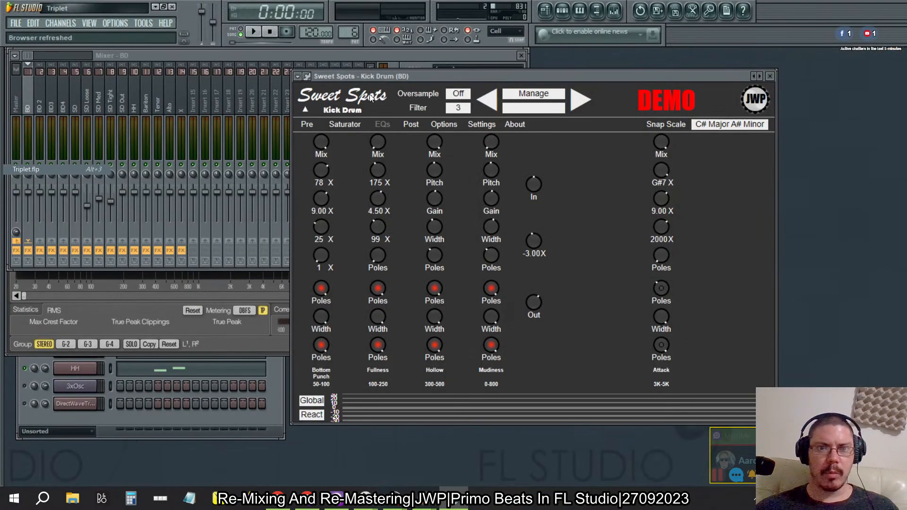
{"action": "left_click", "coordinate": [298, 76]}
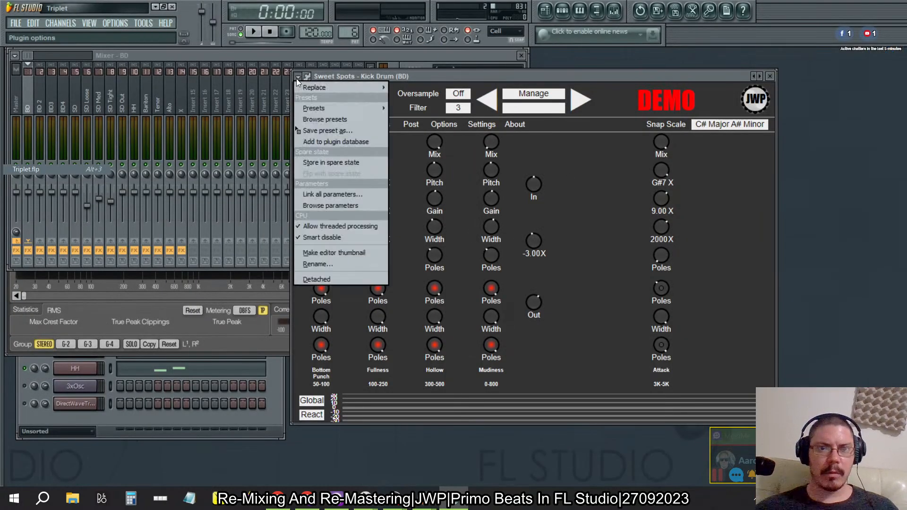
{"action": "left_click", "coordinate": [316, 131]}
{"action": "left_click", "coordinate": [232, 131]}
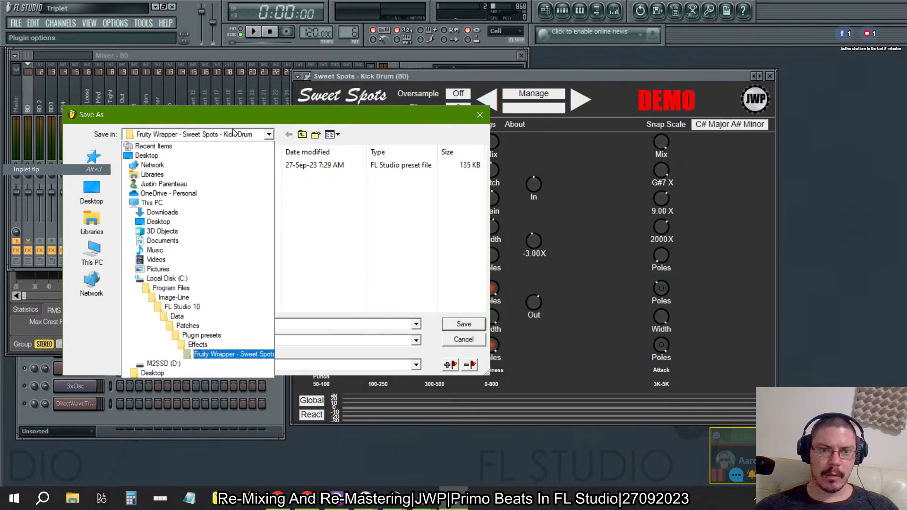
{"action": "left_click", "coordinate": [338, 244]}
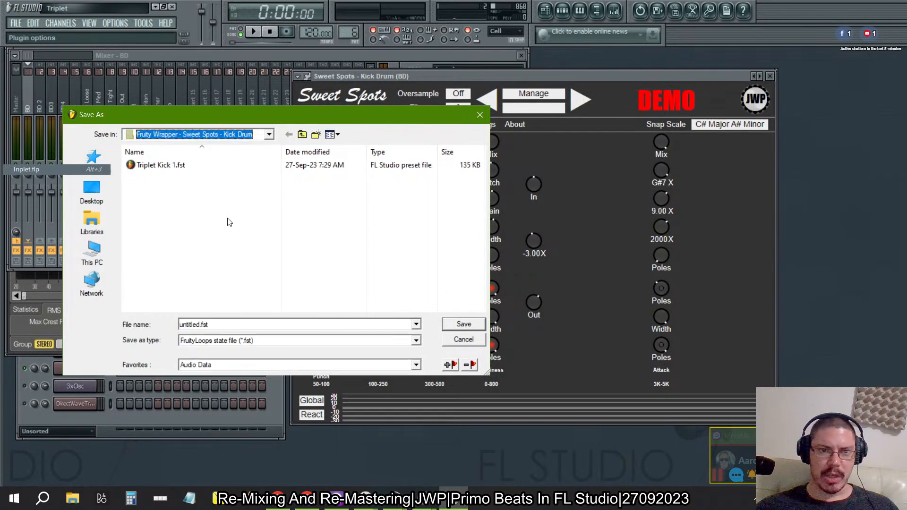
Save the BD track's Sweet Spots - Kick Drum settings to the Desktop as a preset named Triplet BD 1.
{"action": "left_click", "coordinate": [92, 189]}
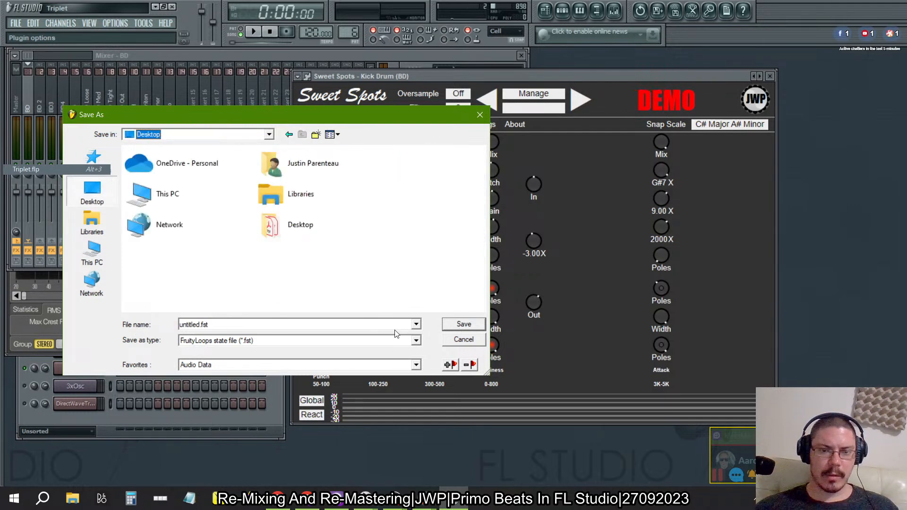
{"action": "left_click", "coordinate": [362, 329]}
{"action": "type", "text": "Triple"}
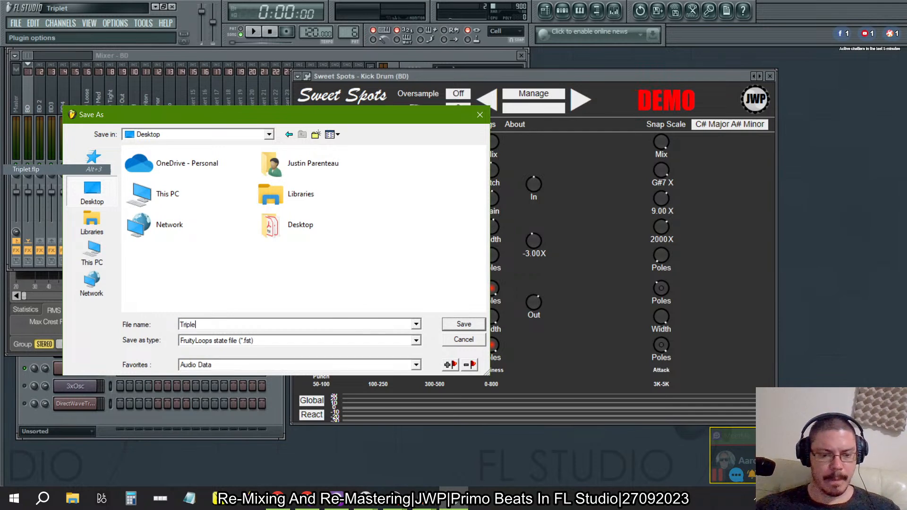
{"action": "type", "text": "t BD"}
{"action": "key", "text": "Return"}
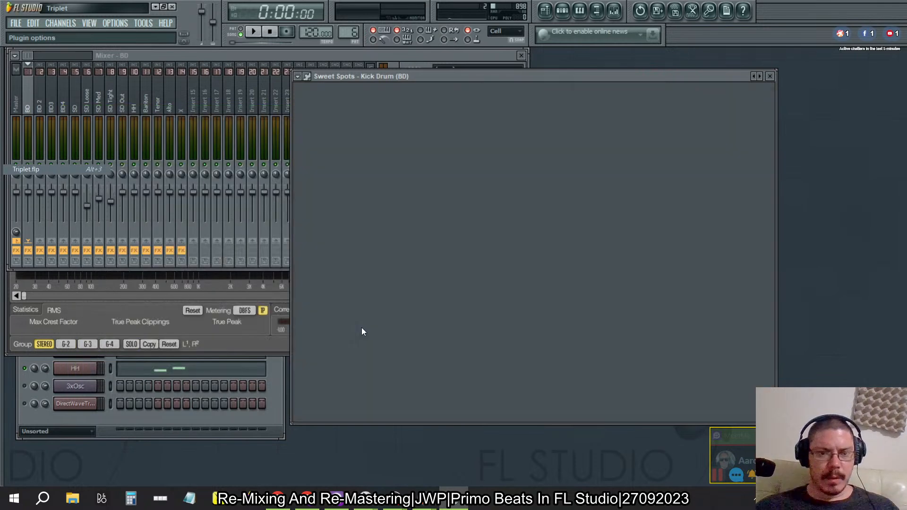
Switch to FL Studio 21 and look on the Desktop for the saved kick preset to open.
{"action": "key", "text": "alt+Tab"}
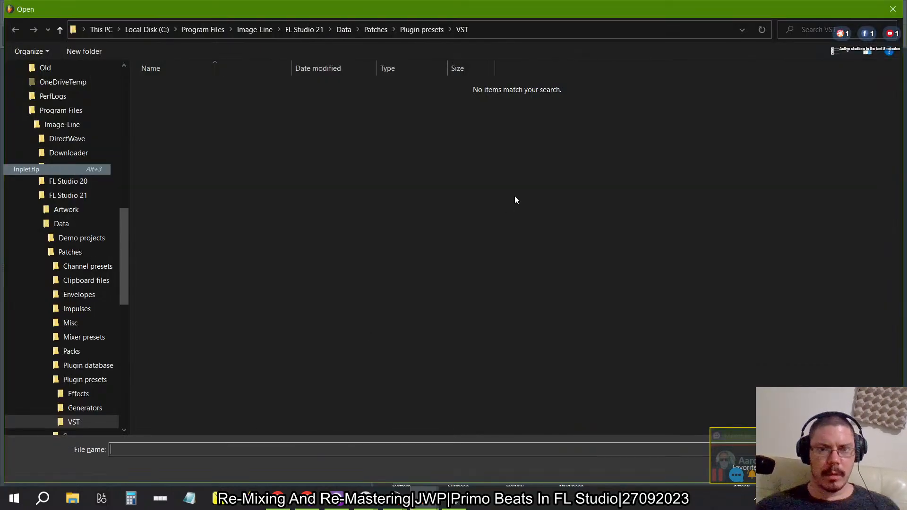
{"action": "scroll", "coordinate": [59, 207], "scroll_direction": "up", "scroll_amount": 12}
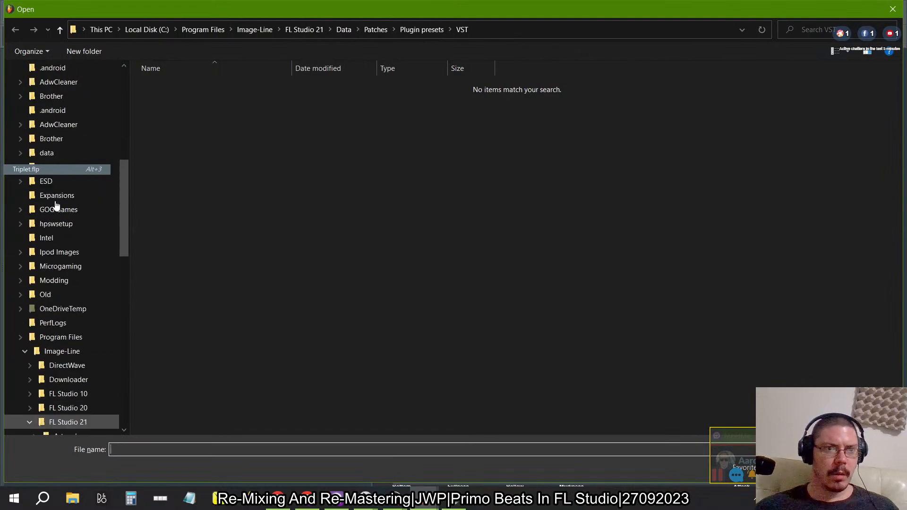
{"action": "left_click", "coordinate": [46, 256]}
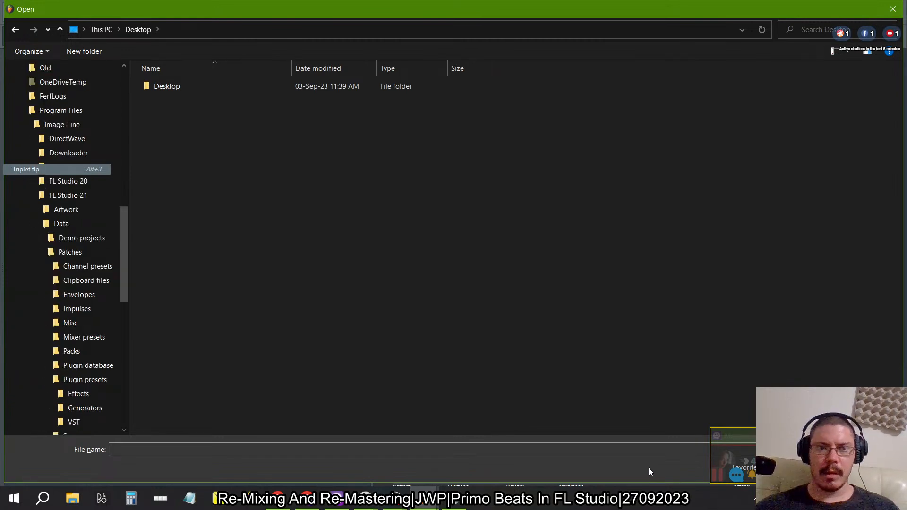
Switch back to FL Studio 10 and check which file types the Kick Drum preset can be saved as, without saving.
{"action": "key", "text": "alt+Tab"}
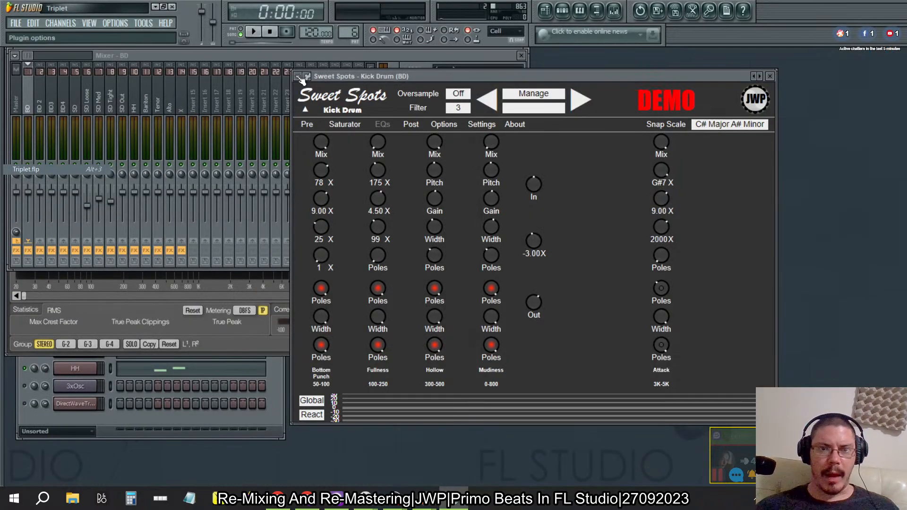
{"action": "left_click", "coordinate": [297, 76]}
{"action": "left_click", "coordinate": [322, 130]}
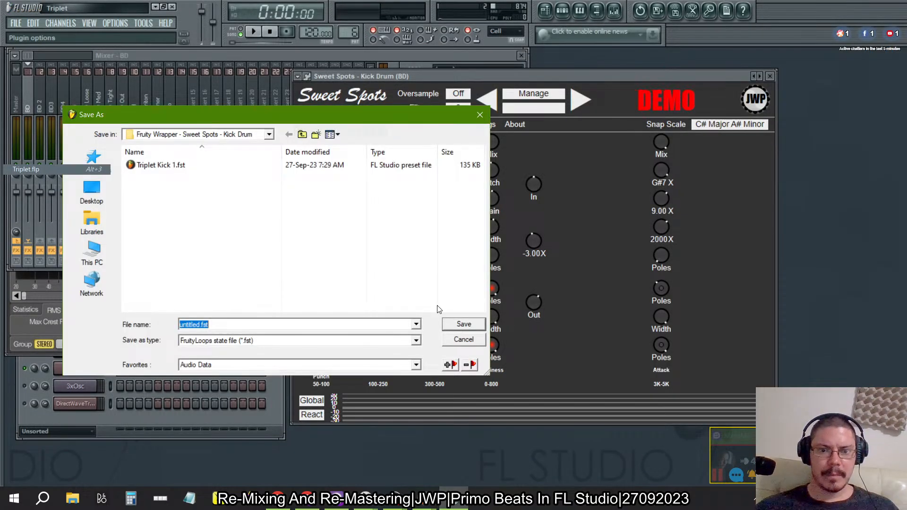
{"action": "left_click", "coordinate": [359, 341]}
{"action": "left_click", "coordinate": [359, 342]}
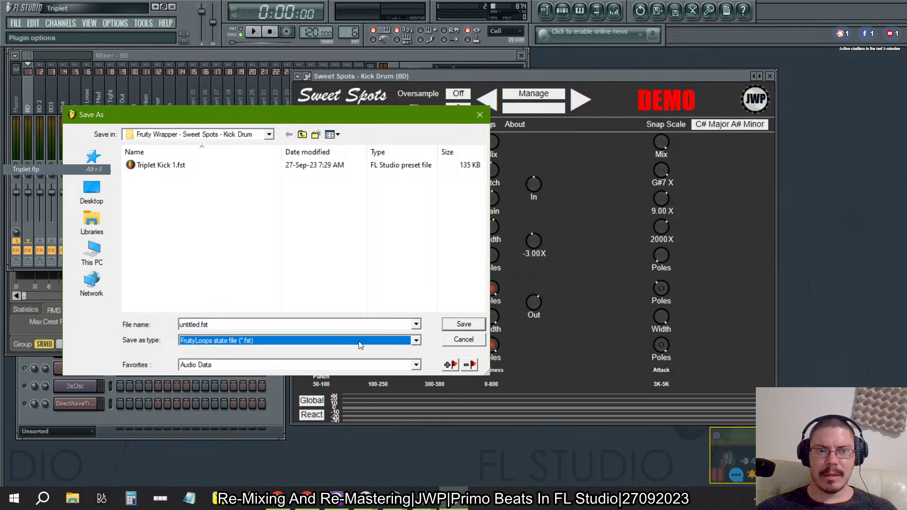
{"action": "left_click", "coordinate": [465, 342]}
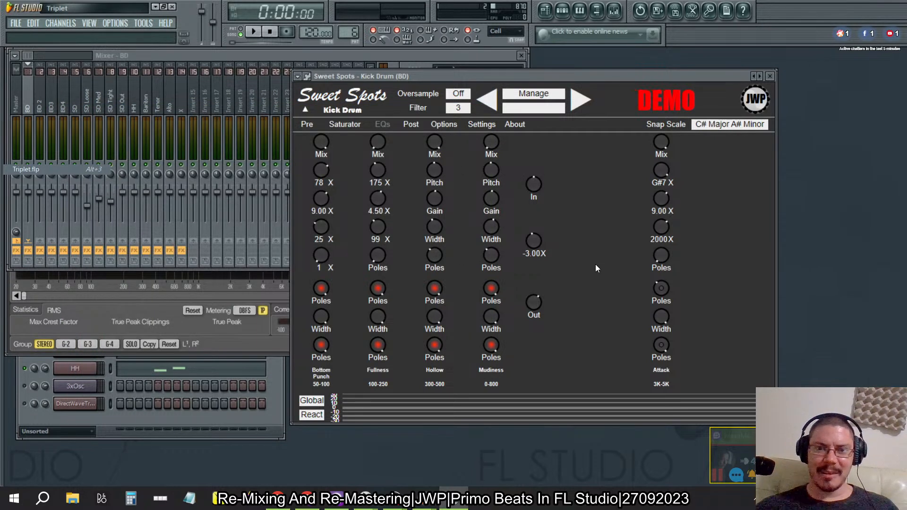
Examine the Sweet Spots - Kick Drum wrapper's settings, processing and info pages for preset options.
{"action": "left_click", "coordinate": [295, 76]}
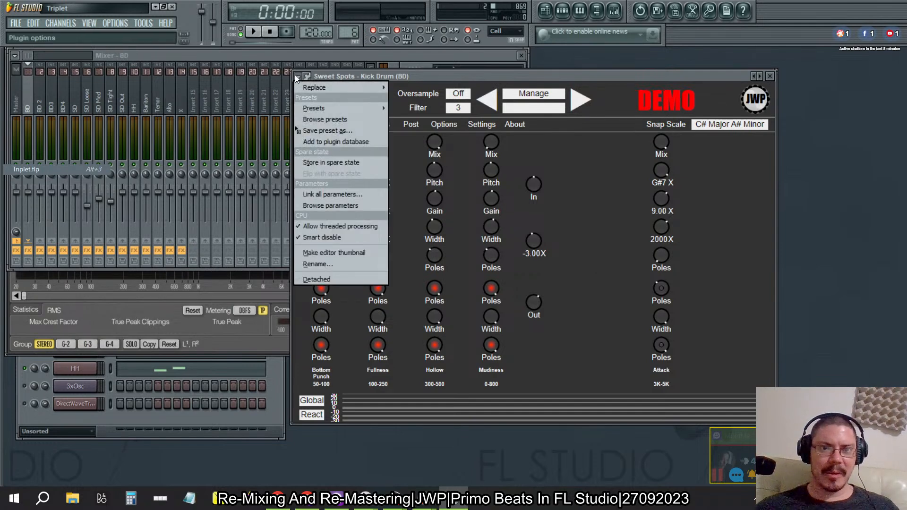
{"action": "left_click", "coordinate": [297, 76]}
{"action": "left_click", "coordinate": [307, 76]}
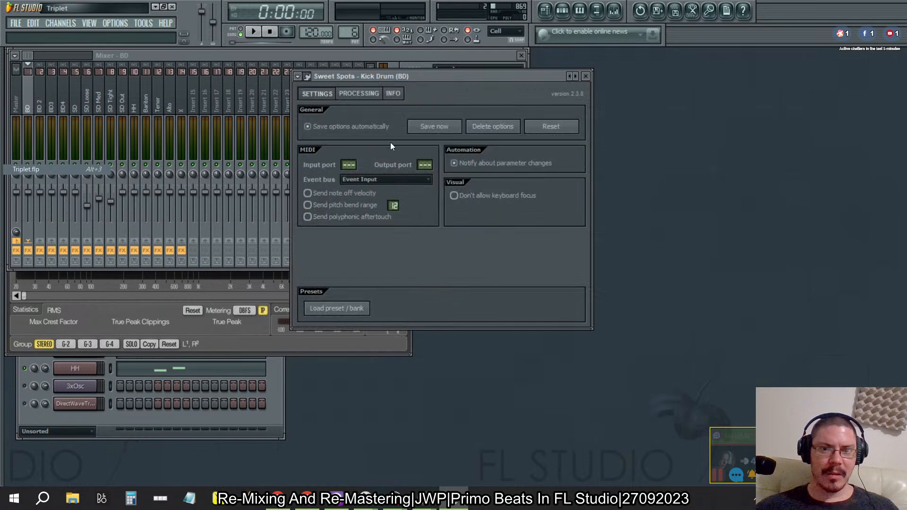
{"action": "left_click", "coordinate": [359, 94]}
{"action": "left_click", "coordinate": [318, 94]}
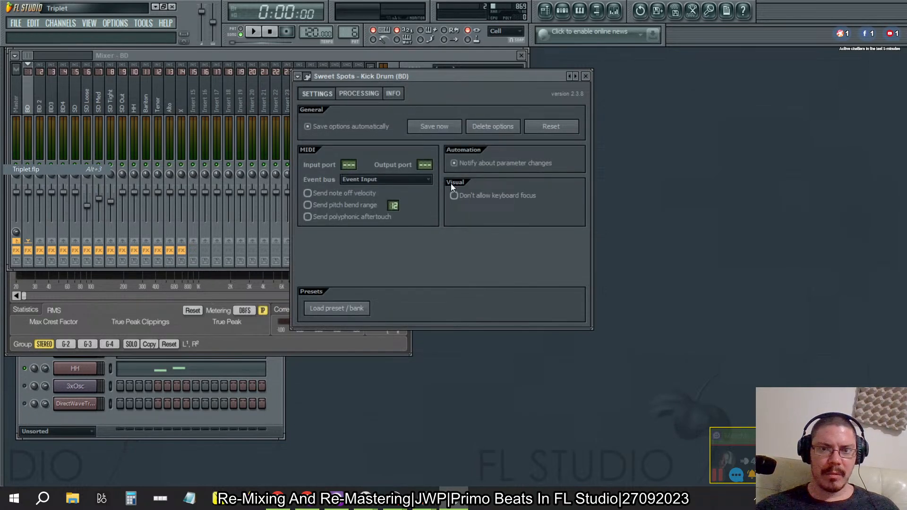
{"action": "left_click", "coordinate": [362, 94]}
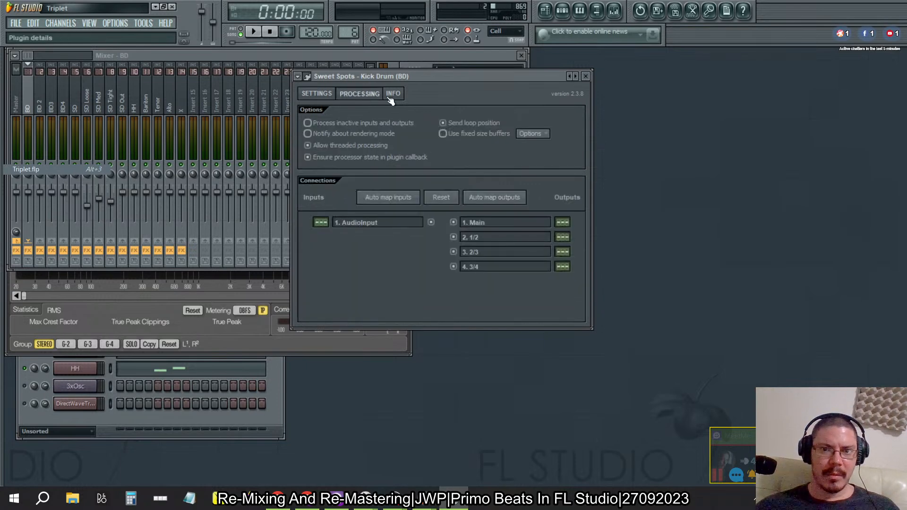
{"action": "left_click", "coordinate": [393, 97]}
{"action": "left_click", "coordinate": [318, 95]}
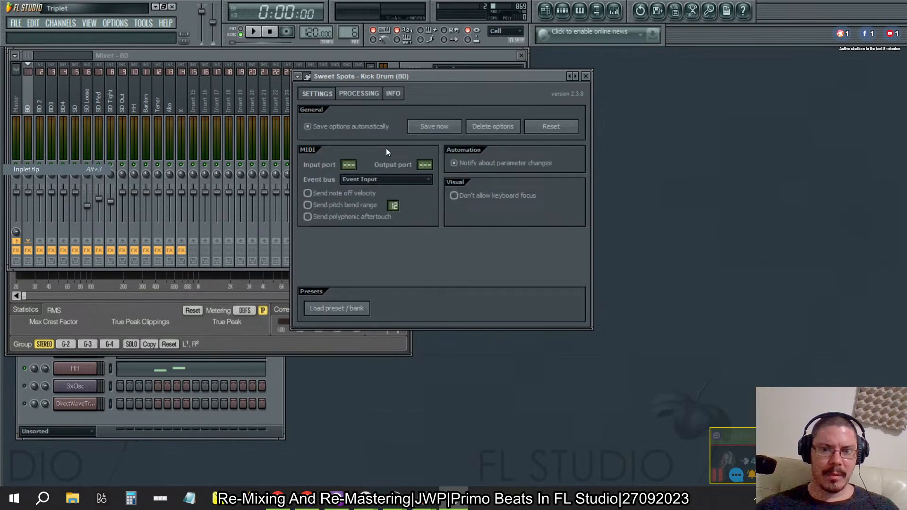
Start loading a preset into Sweet Spots - Kick Drum, checking the accepted file types and browsing Network and Desktop.
{"action": "left_click", "coordinate": [347, 308]}
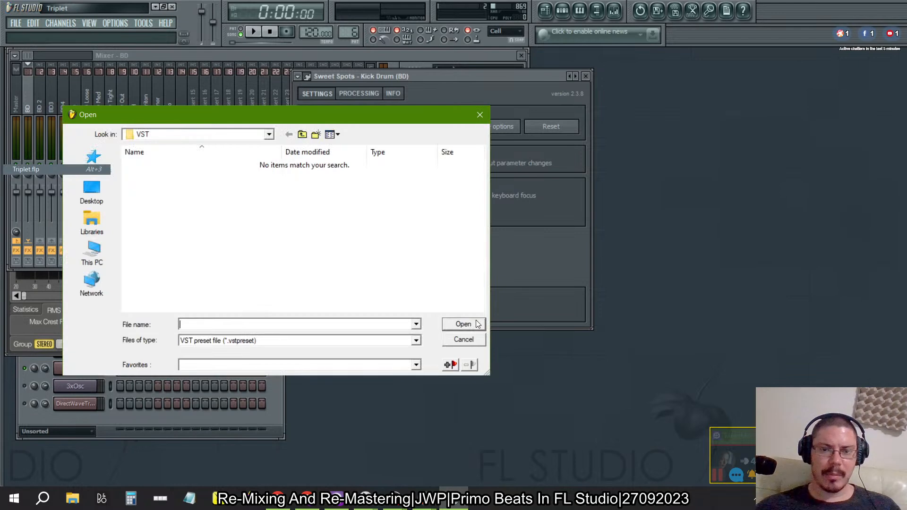
{"action": "left_click", "coordinate": [416, 341]}
{"action": "left_click", "coordinate": [406, 348]}
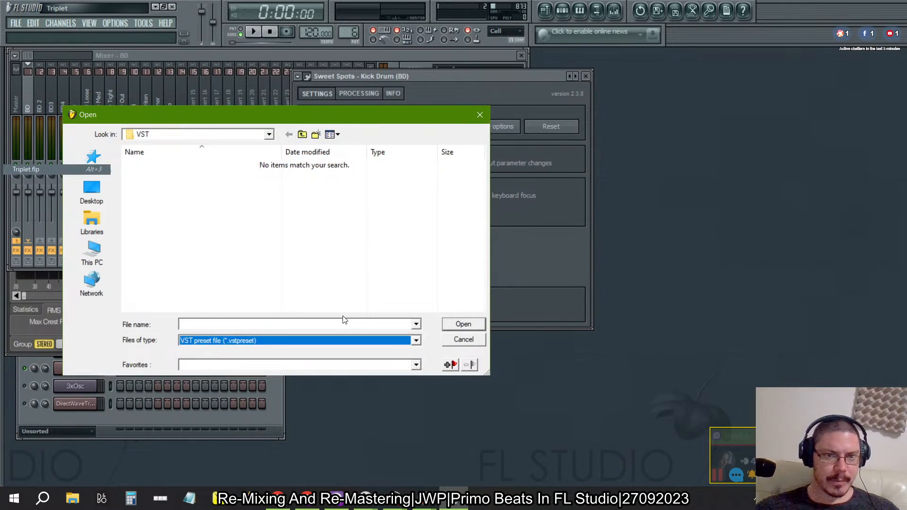
{"action": "left_click", "coordinate": [208, 134]}
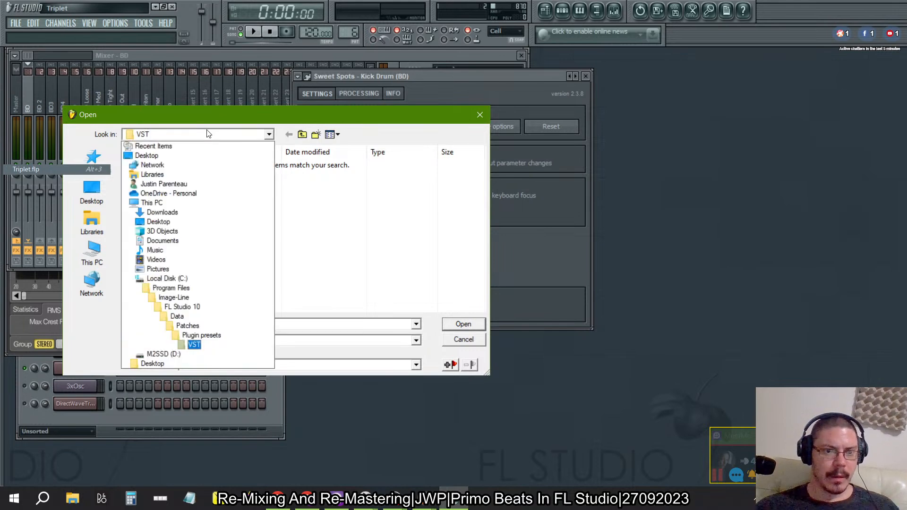
{"action": "left_click", "coordinate": [183, 166]}
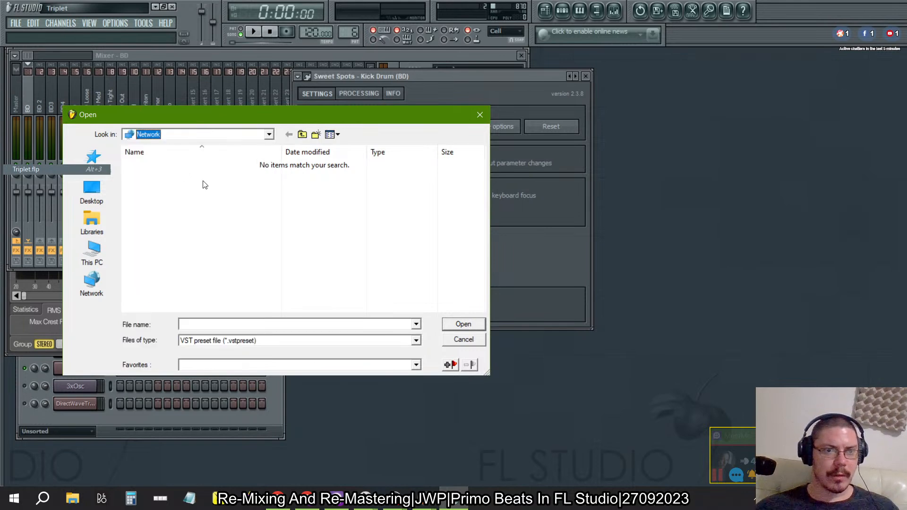
{"action": "left_click", "coordinate": [182, 135]}
{"action": "left_click", "coordinate": [163, 156]}
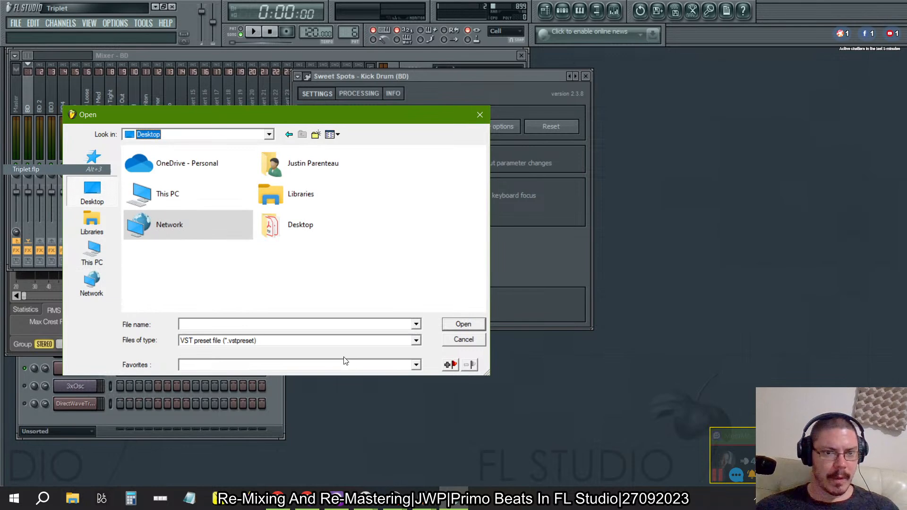
Try to load the Triplet BD 1.fst preset from the Desktop into Sweet Spots - Kick Drum.
{"action": "left_click", "coordinate": [318, 325]}
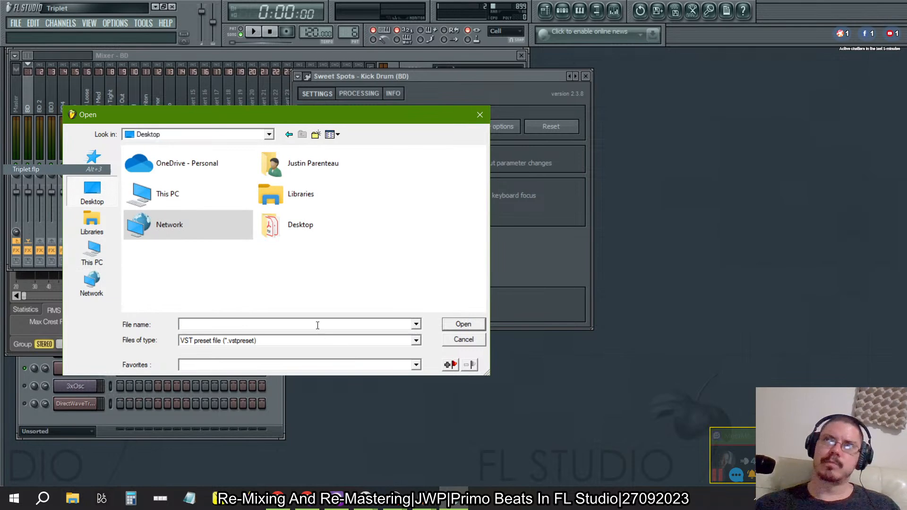
{"action": "type", "text": "Tr"}
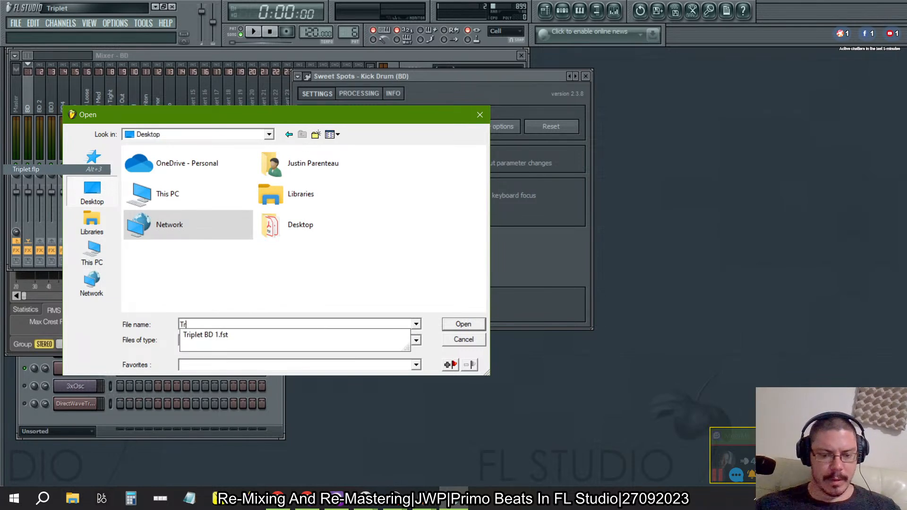
{"action": "type", "text": "iplet BND"}
{"action": "key", "text": "BackSpace"}
{"action": "key", "text": "BackSpace"}
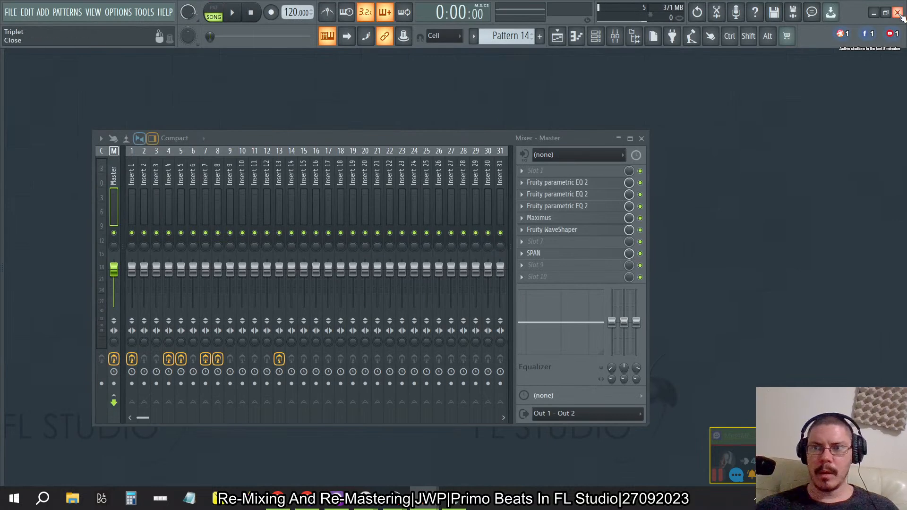
Return to FL Studio 10, shorten the preset's file name to Triplet BD 1, and cancel loading it.
{"action": "key", "text": "alt+Tab"}
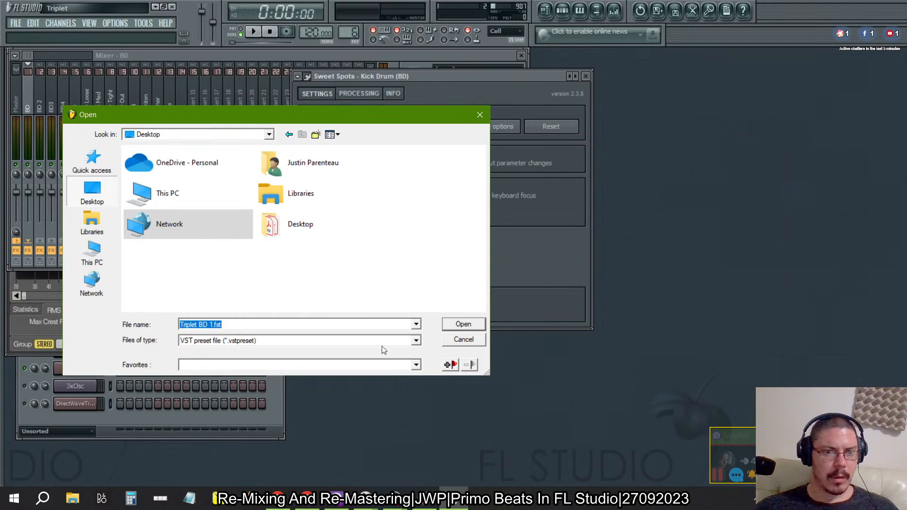
{"action": "left_click", "coordinate": [312, 324]}
{"action": "key", "text": "BackSpace"}
{"action": "key", "text": "BackSpace"}
{"action": "key", "text": "BackSpace"}
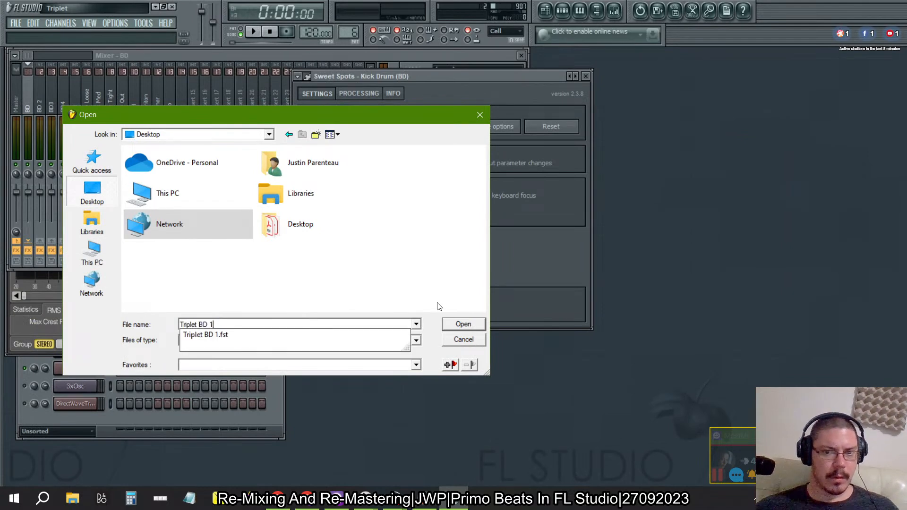
{"action": "left_click", "coordinate": [365, 286]}
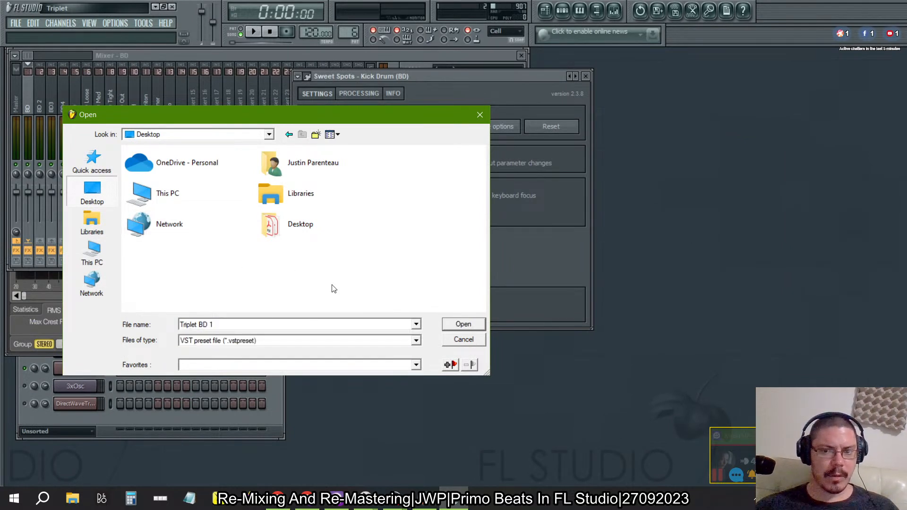
{"action": "left_click", "coordinate": [332, 326]}
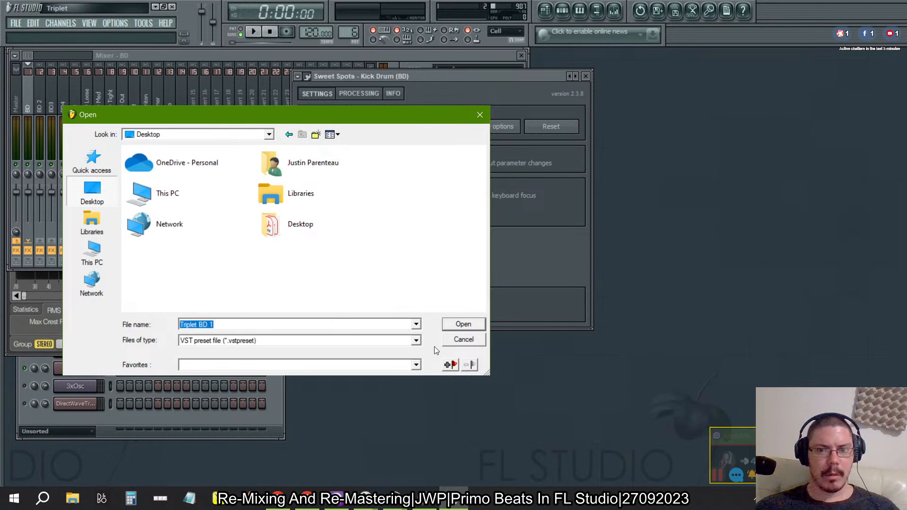
{"action": "left_click", "coordinate": [473, 344]}
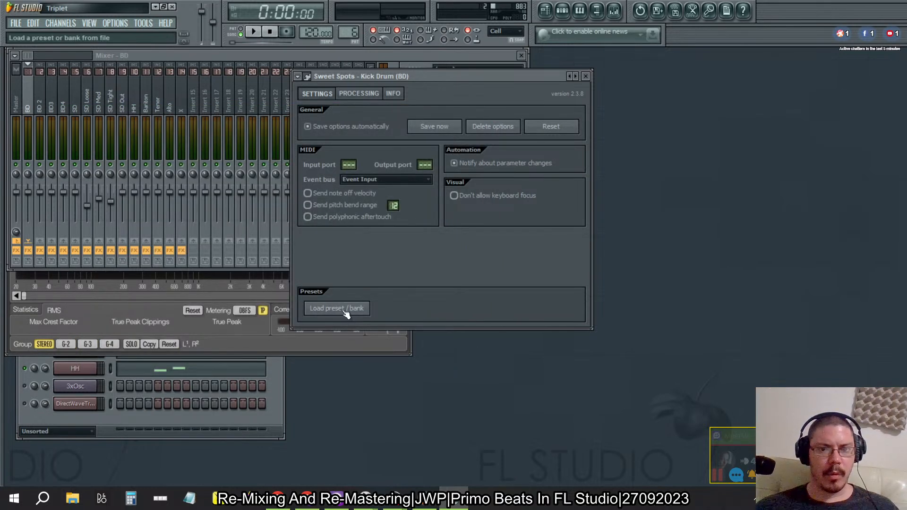
Save the Kick Drum wrapper options immediately and review the plugin's processing and info pages.
{"action": "left_click", "coordinate": [435, 128]}
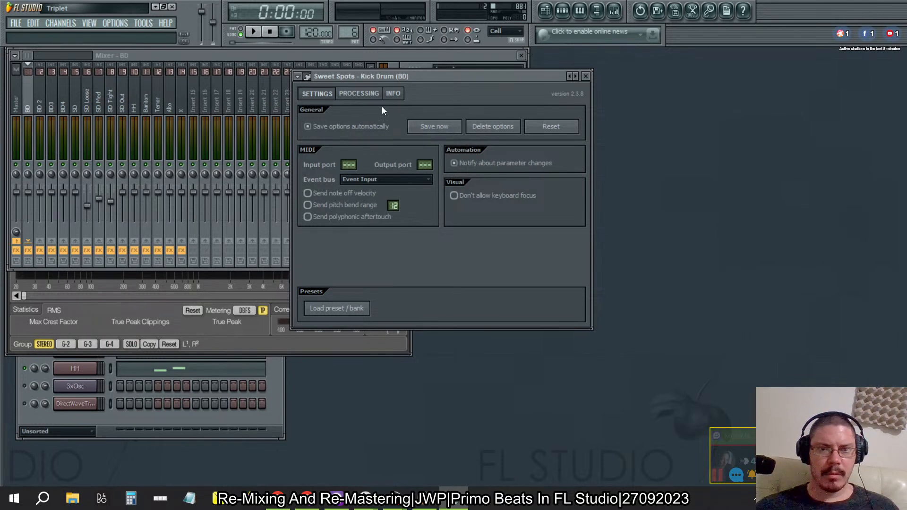
{"action": "left_click", "coordinate": [394, 94]}
{"action": "left_click", "coordinate": [354, 98]}
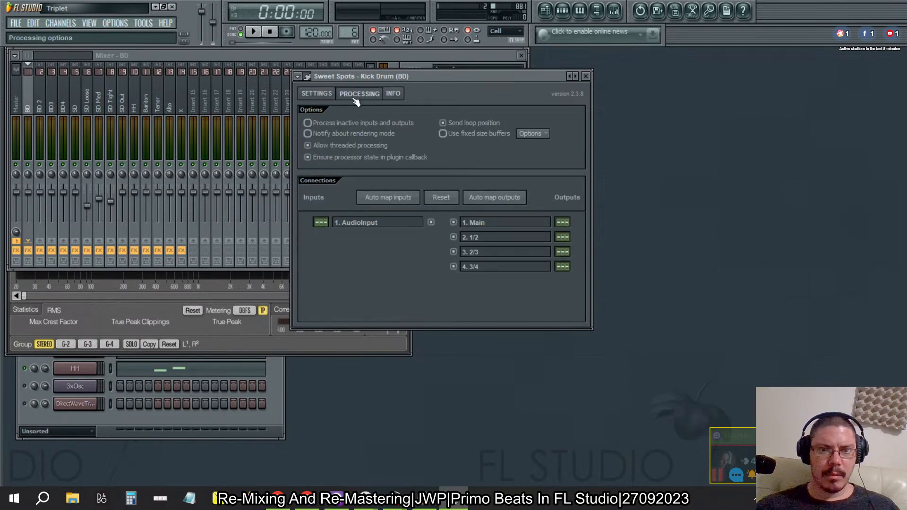
{"action": "left_click", "coordinate": [392, 96]}
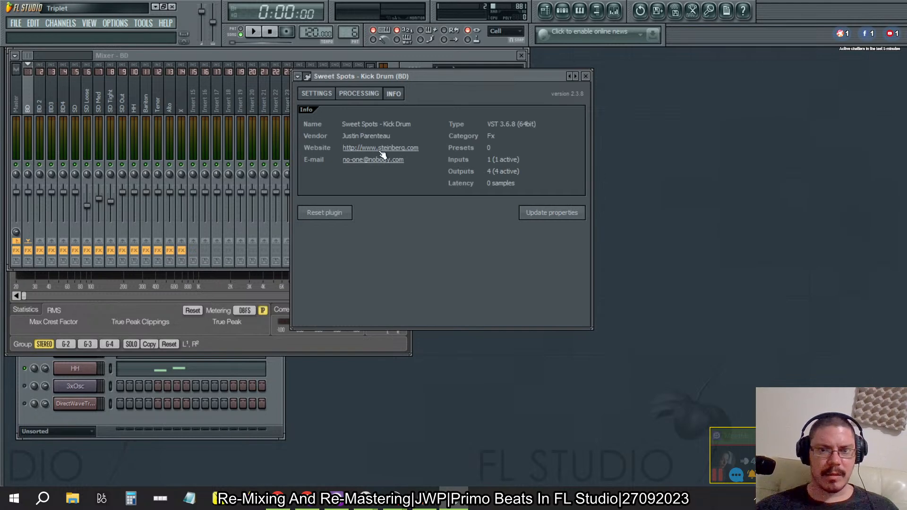
{"action": "left_click", "coordinate": [325, 94]}
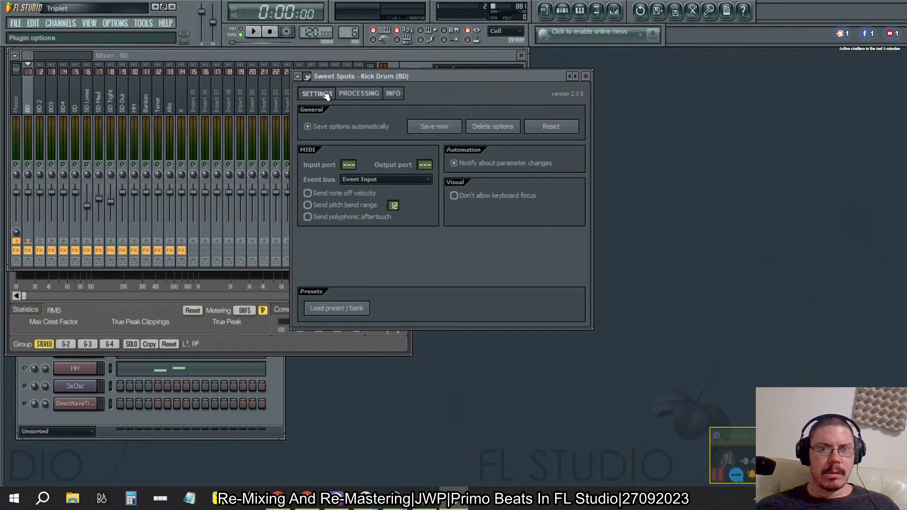
Return Sweet Spots - Kick Drum to its EQ controls and move its window over the mixer.
{"action": "left_click", "coordinate": [308, 77]}
{"action": "left_click_drag", "start_coordinate": [472, 73], "coordinate": [389, 63]}
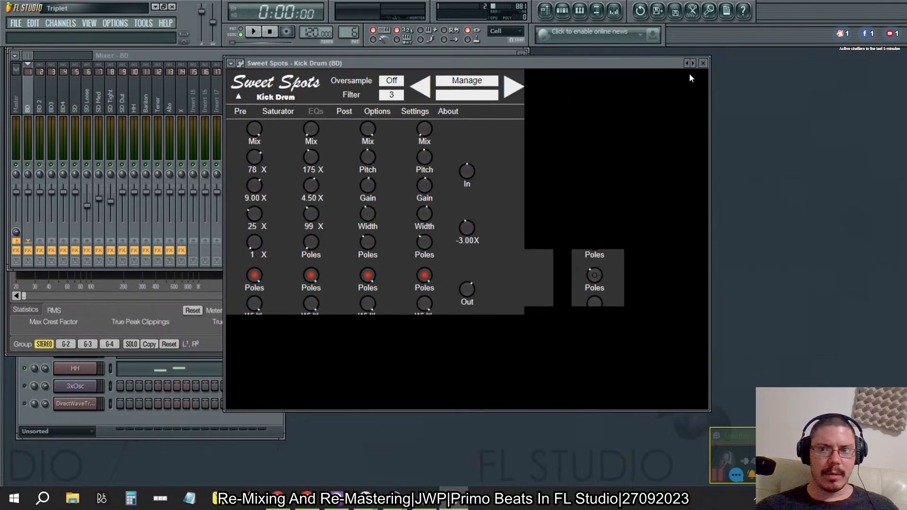
{"action": "left_click", "coordinate": [703, 63]}
{"action": "left_click", "coordinate": [455, 98]}
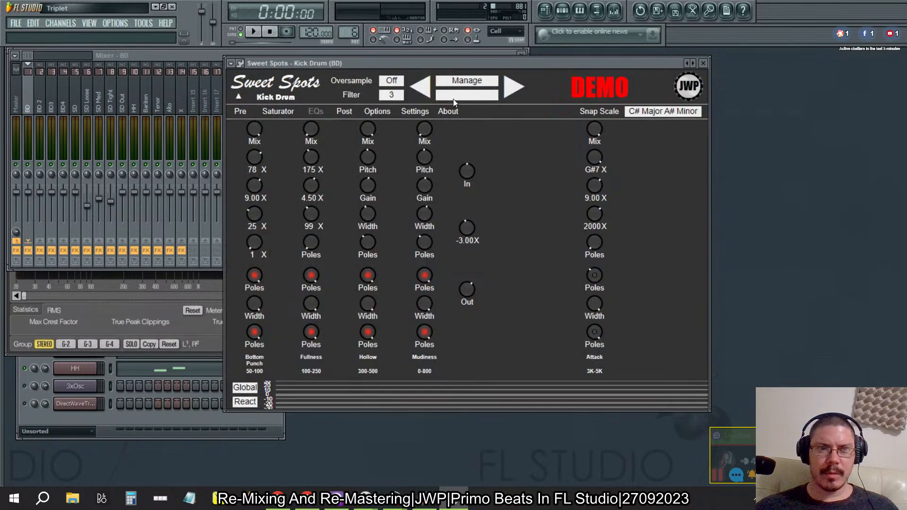
Switch to FL Studio 21 and cancel loading a preset from the Desktop.
{"action": "left_click", "coordinate": [15, 24]}
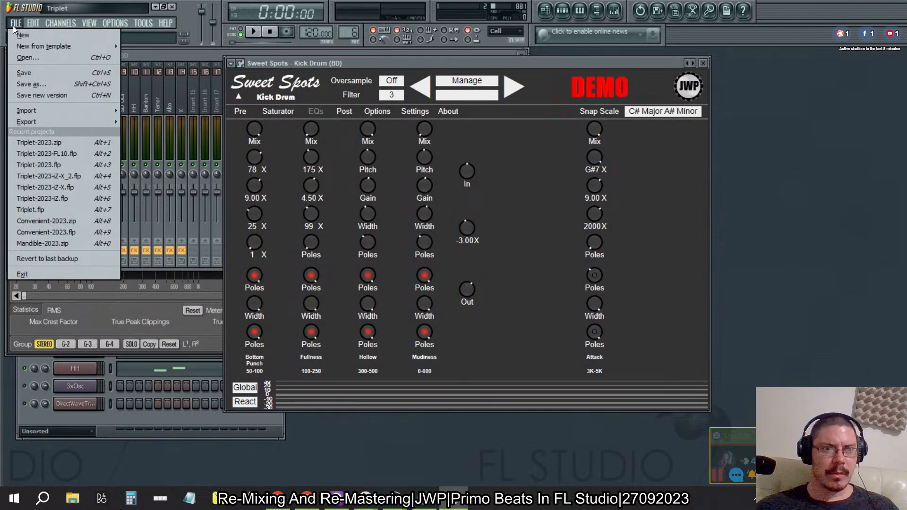
{"action": "left_click", "coordinate": [13, 27]}
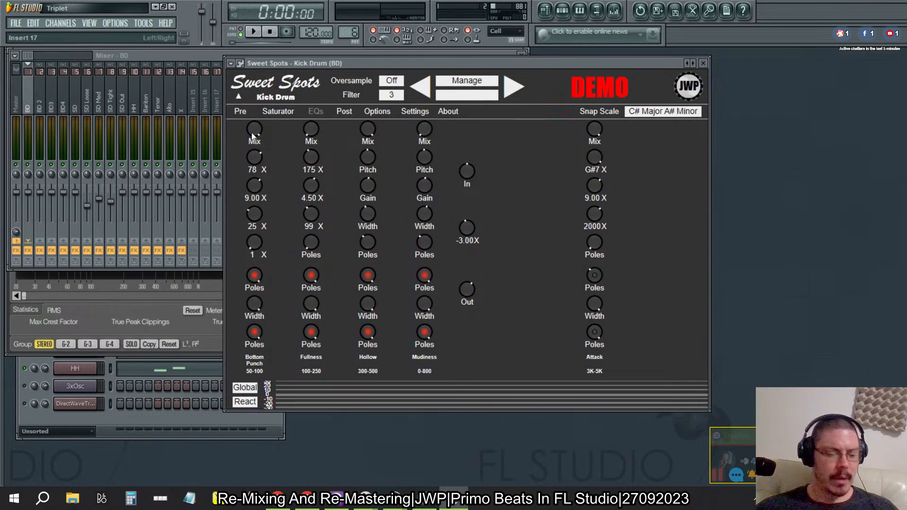
{"action": "key", "text": "alt+Tab"}
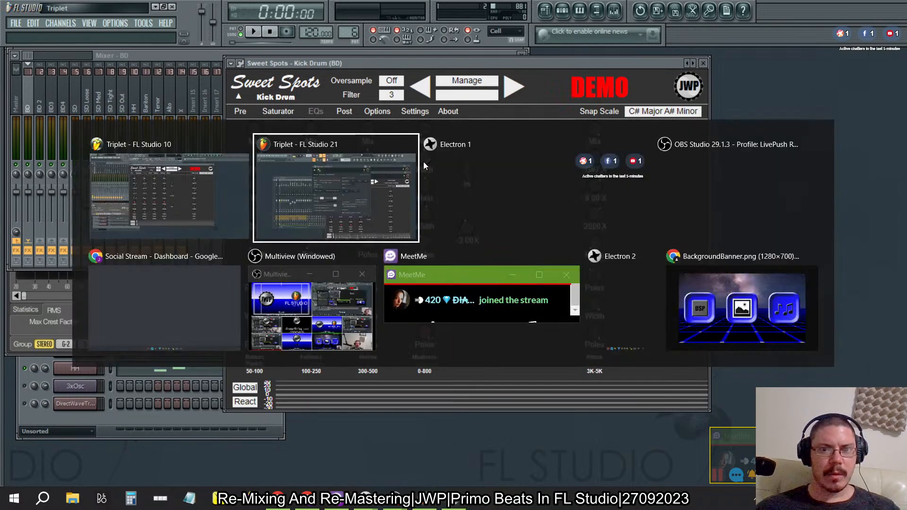
{"action": "key", "text": "alt+Tab"}
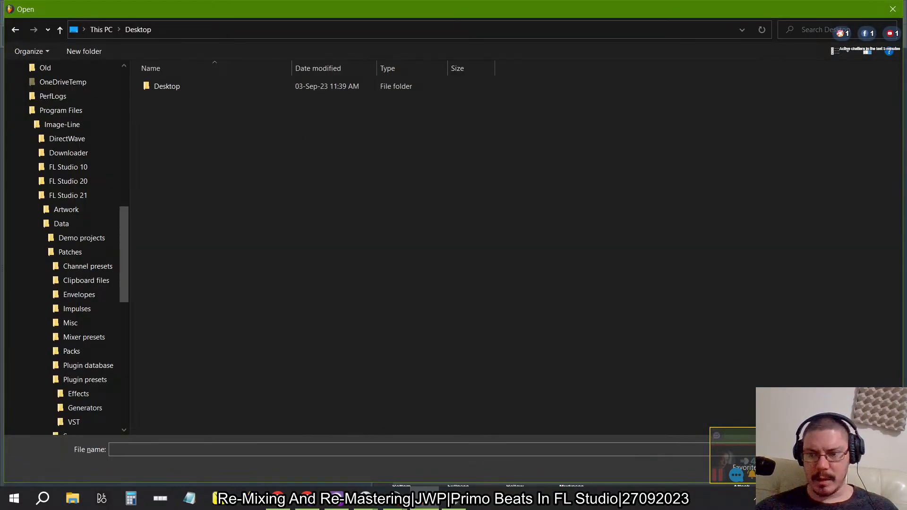
{"action": "left_click", "coordinate": [869, 468]}
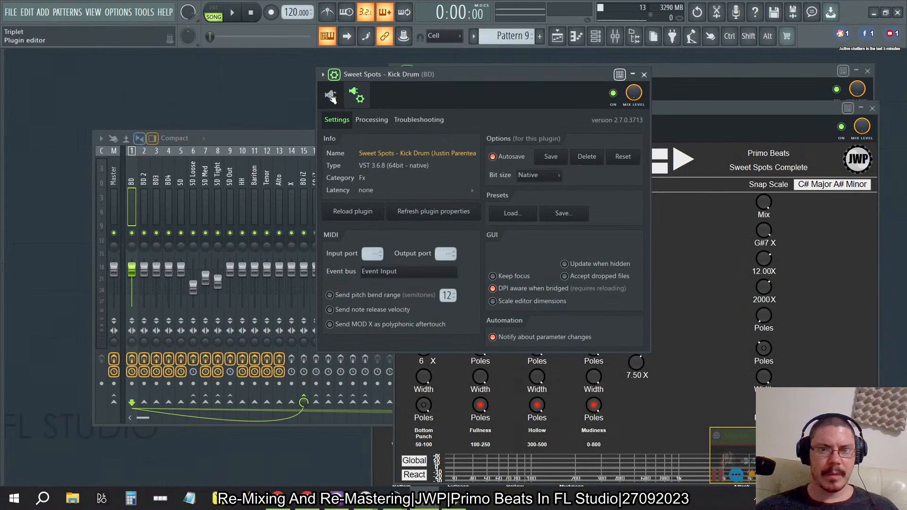
Show the EQ controls of Sweet Spots - Kick Drum in FL Studio 21 and hide its wrapper toolbar.
{"action": "left_click", "coordinate": [358, 96]}
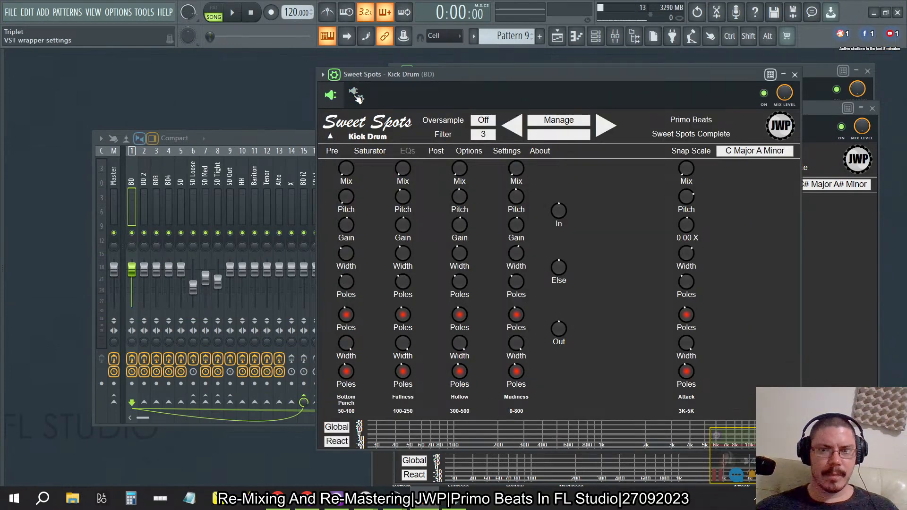
{"action": "left_click", "coordinate": [358, 96]}
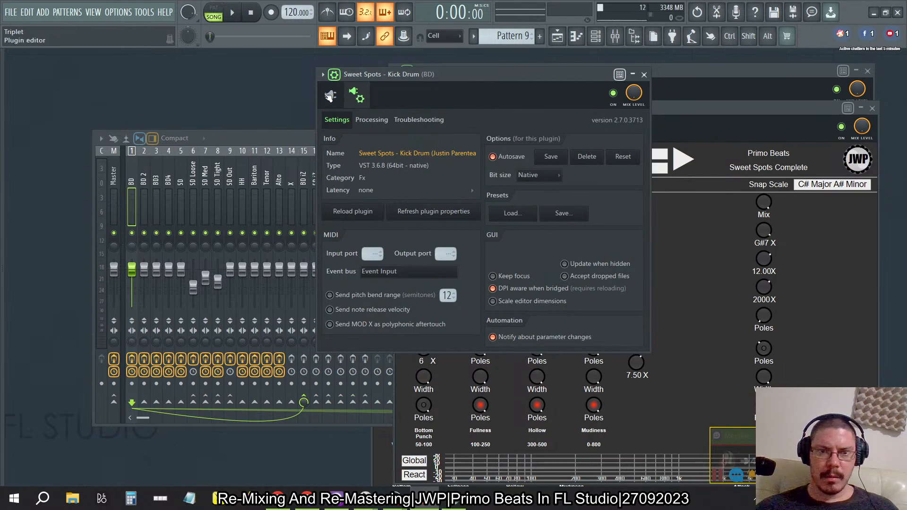
{"action": "left_click", "coordinate": [329, 96]}
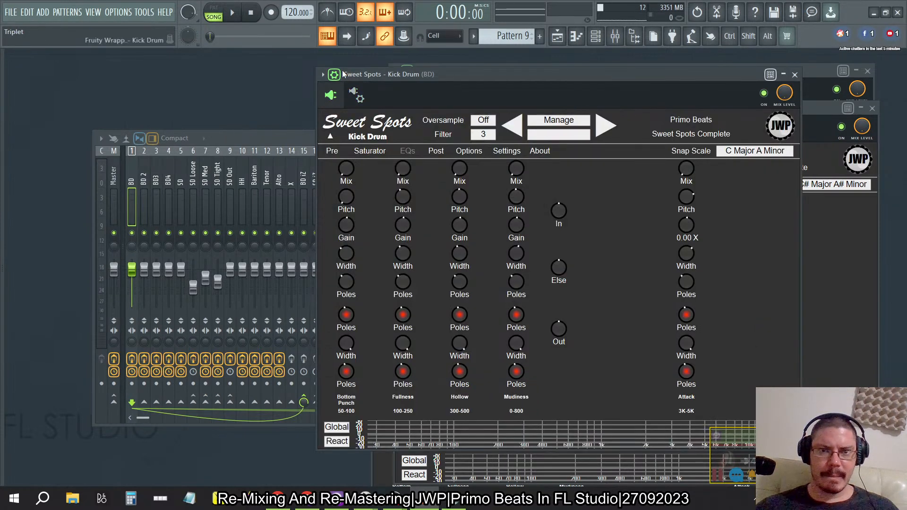
{"action": "left_click", "coordinate": [334, 76]}
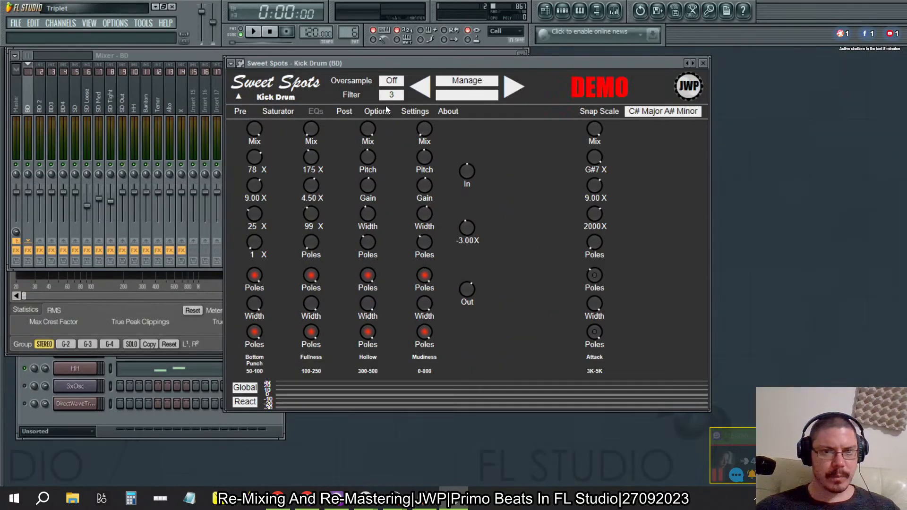
{"action": "key", "text": "alt+Tab"}
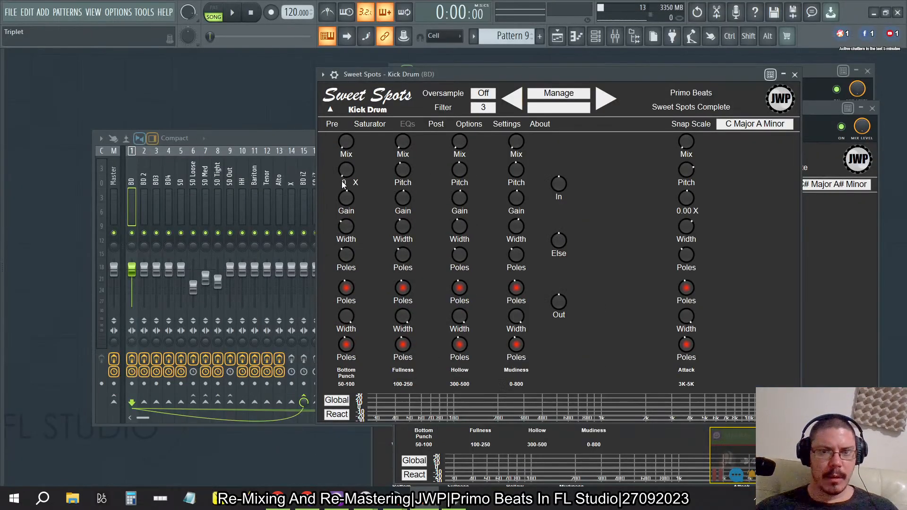
Make the Bottom Punch pitch snap to Harmonics and raise it to about 82.
{"action": "right_click", "coordinate": [348, 169]}
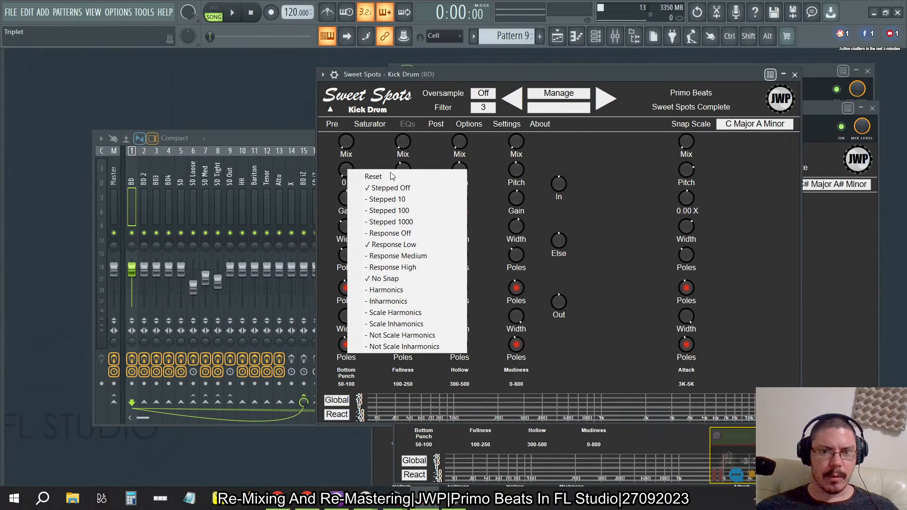
{"action": "left_click", "coordinate": [397, 290]}
{"action": "left_click_drag", "start_coordinate": [345, 178], "coordinate": [361, 162]}
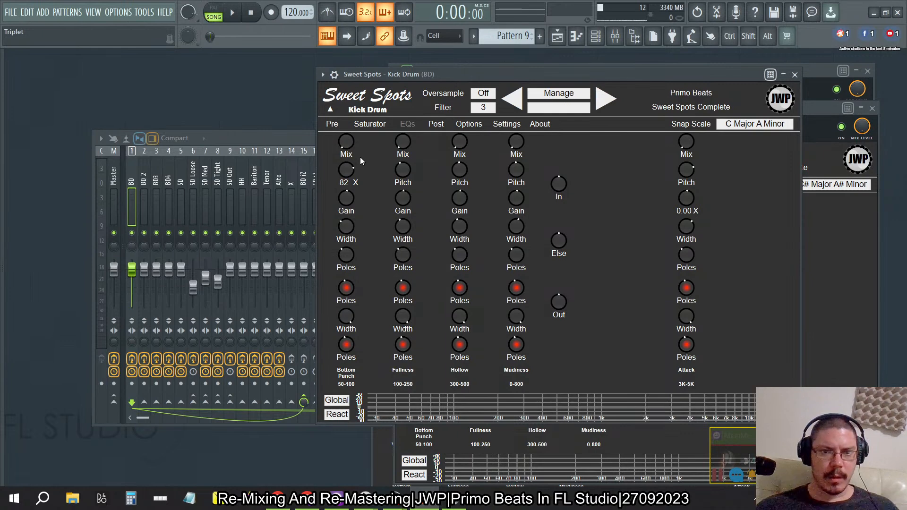
Check the snap scale in FL Studio 10 and set it to C# Major A# Minor in FL Studio 21.
{"action": "left_click", "coordinate": [770, 125]}
{"action": "key", "text": "alt"}
{"action": "key", "text": "alt+Tab"}
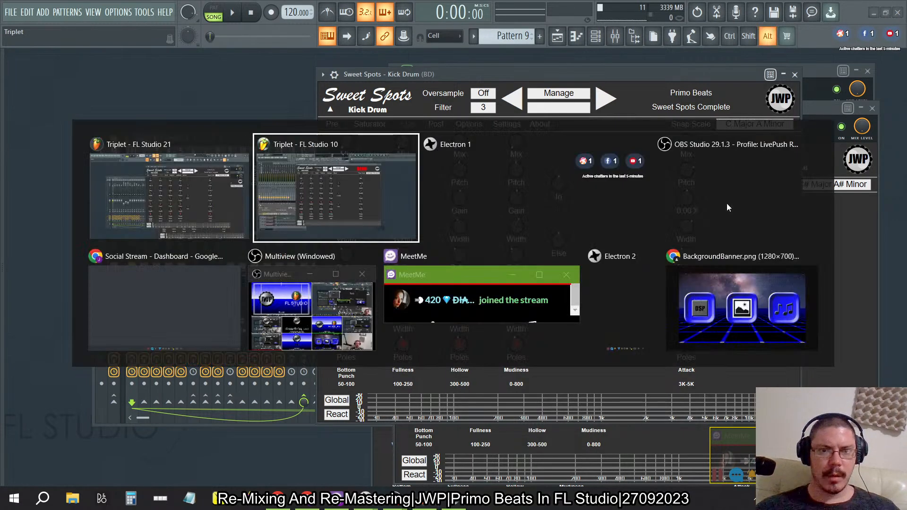
{"action": "key", "text": "alt+Tab"}
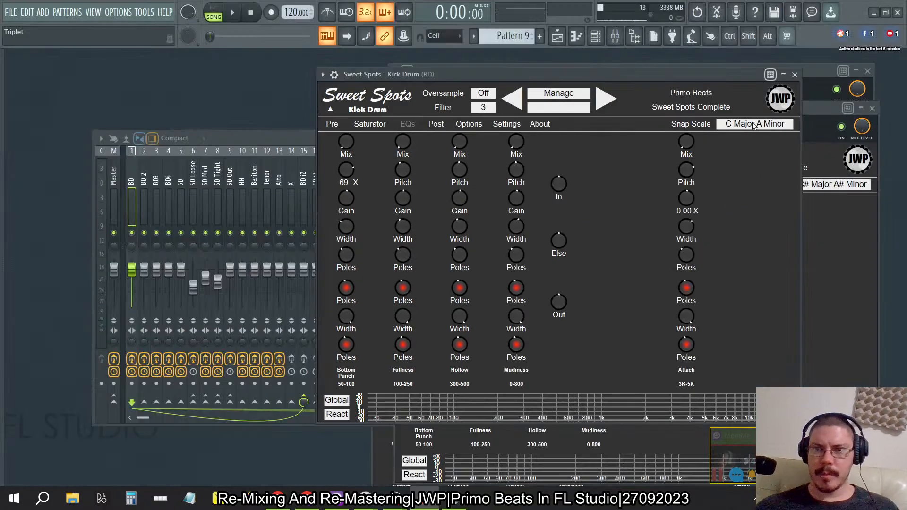
{"action": "left_click", "coordinate": [756, 124]}
{"action": "left_click", "coordinate": [761, 137]}
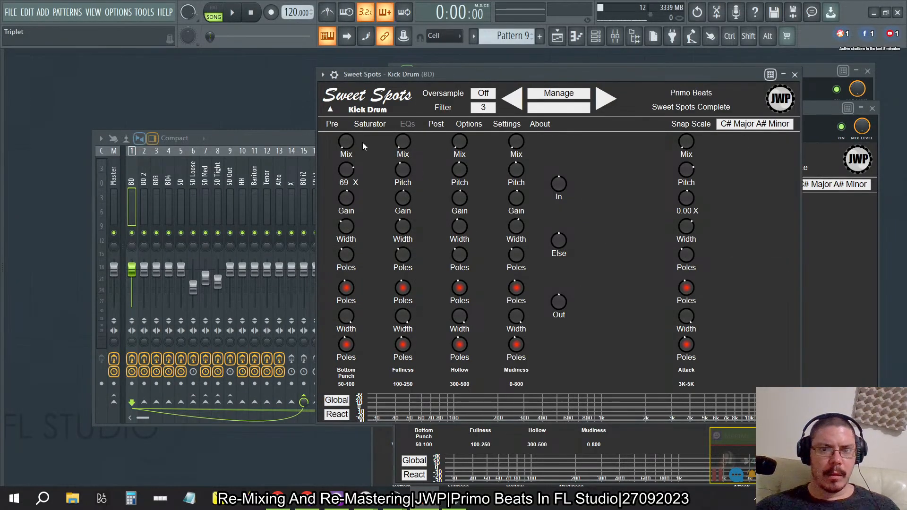
Display the Bottom Punch pitch as notes in both FL Studio versions and set it to D#2 in FL Studio 21.
{"action": "right_click", "coordinate": [353, 166]}
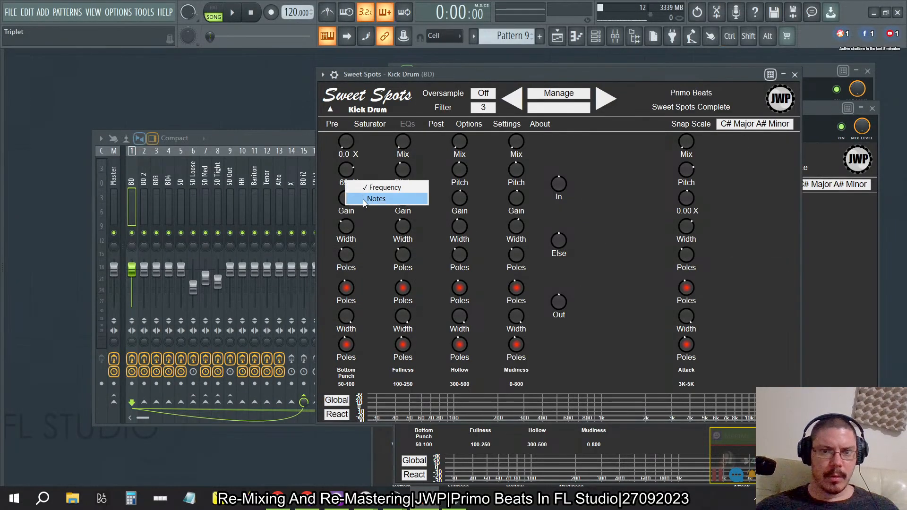
{"action": "left_click", "coordinate": [359, 195]}
{"action": "key", "text": "alt+Tab"}
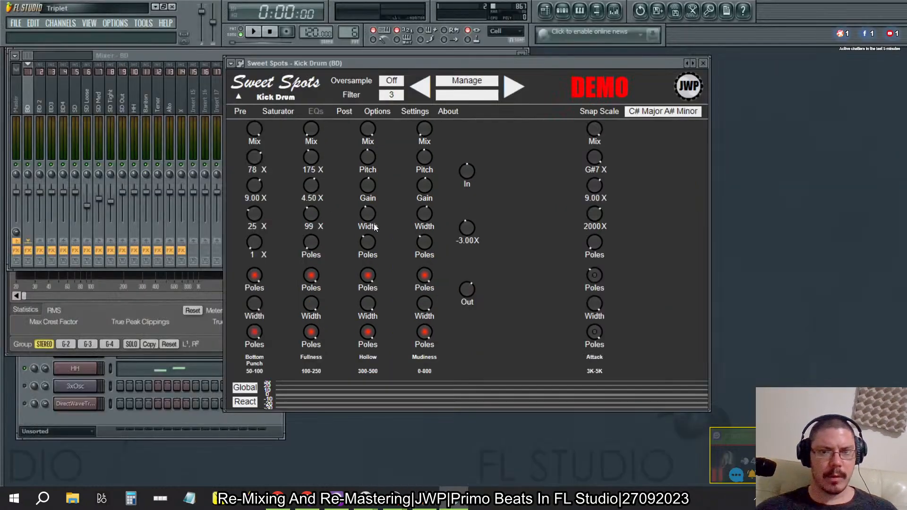
{"action": "right_click", "coordinate": [251, 171]}
{"action": "left_click", "coordinate": [272, 195]}
{"action": "key", "text": "alt+Tab"}
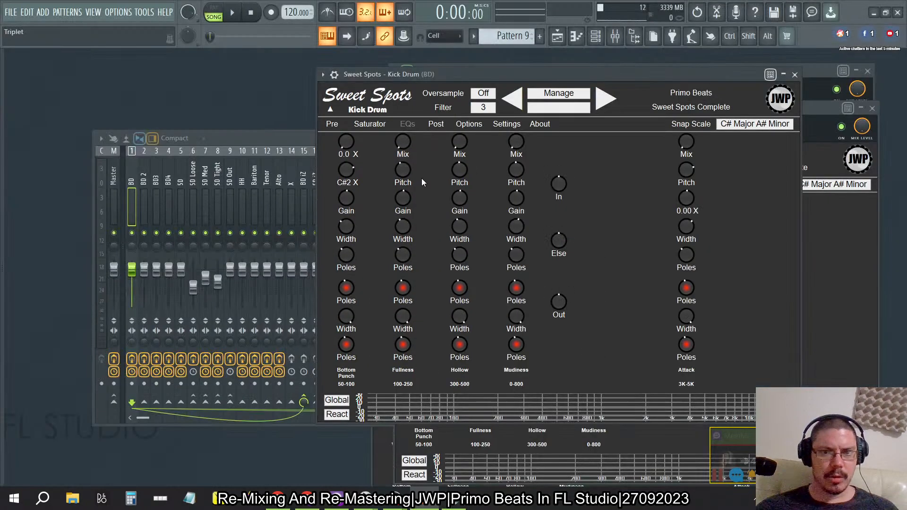
{"action": "scroll", "coordinate": [361, 160], "scroll_direction": "up", "scroll_amount": 2}
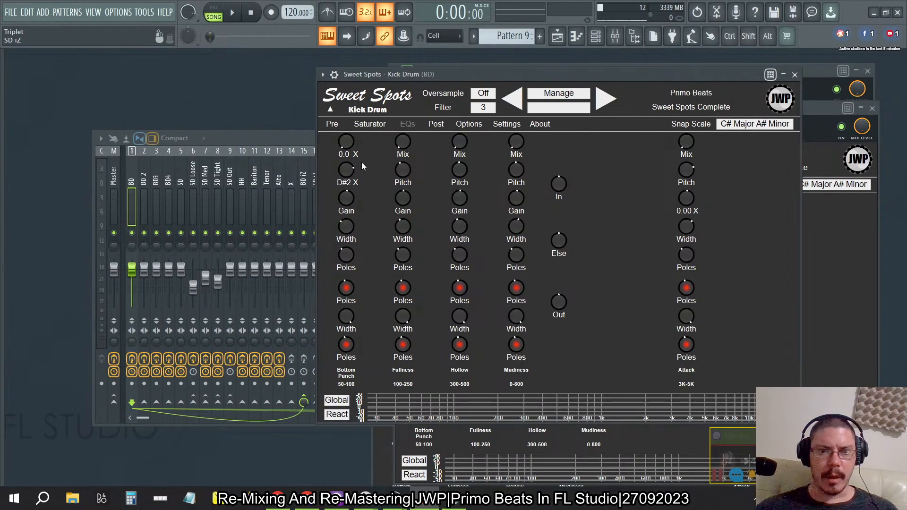
Set the Bottom Punch mix to 100.0 and, using Stepped 3, its gain to 9.00.
{"action": "left_click_drag", "start_coordinate": [348, 146], "coordinate": [348, 118]}
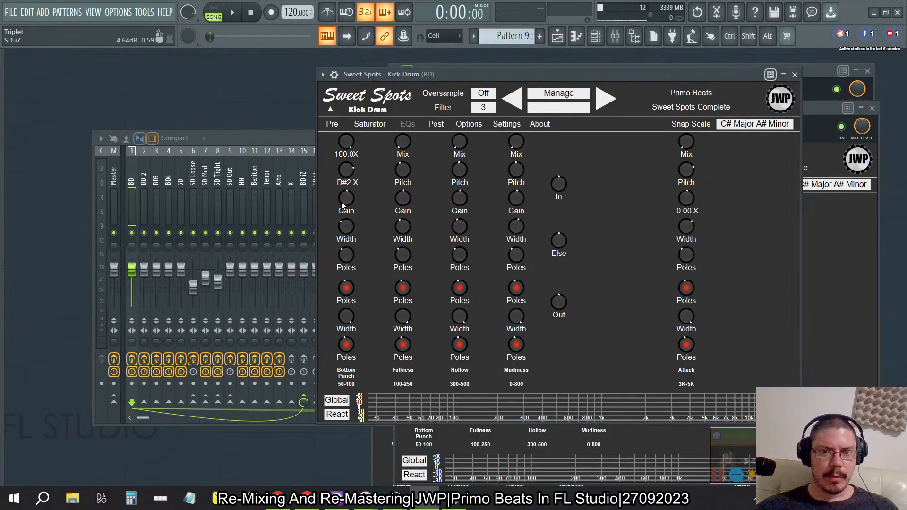
{"action": "right_click", "coordinate": [341, 202]}
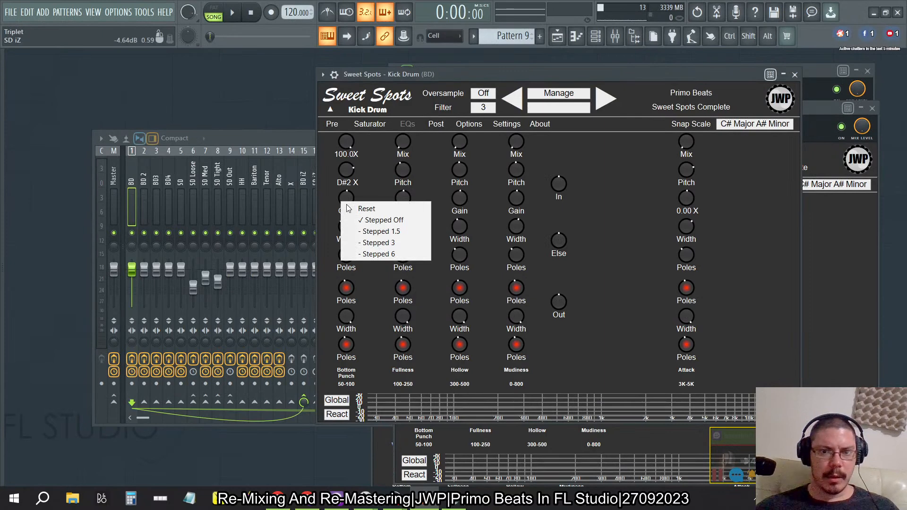
{"action": "left_click", "coordinate": [370, 240]}
{"action": "left_click_drag", "start_coordinate": [349, 214], "coordinate": [349, 197]}
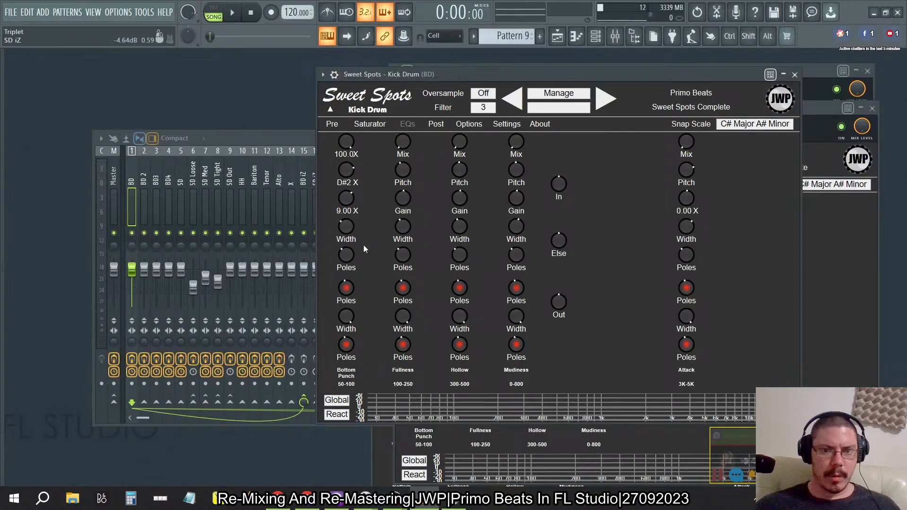
Set the Bottom Punch width to 25.
{"action": "left_click_drag", "start_coordinate": [352, 236], "coordinate": [356, 251]}
{"action": "double_click", "coordinate": [356, 247]}
{"action": "type", "text": "25 X"}
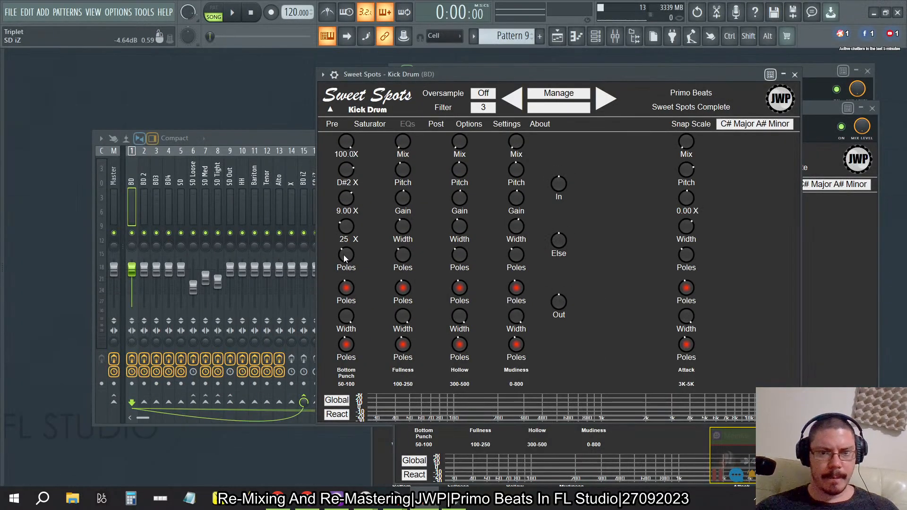
Compare the Kick Drum EQ and Saturator settings in FL Studio 10 with the EQ settings in FL Studio 21.
{"action": "key", "text": "alt+Tab"}
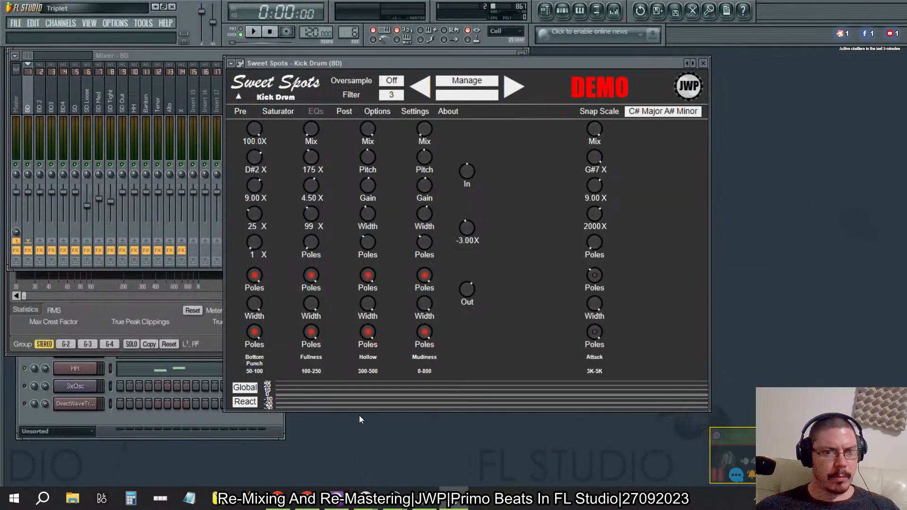
{"action": "key", "text": "alt+Tab"}
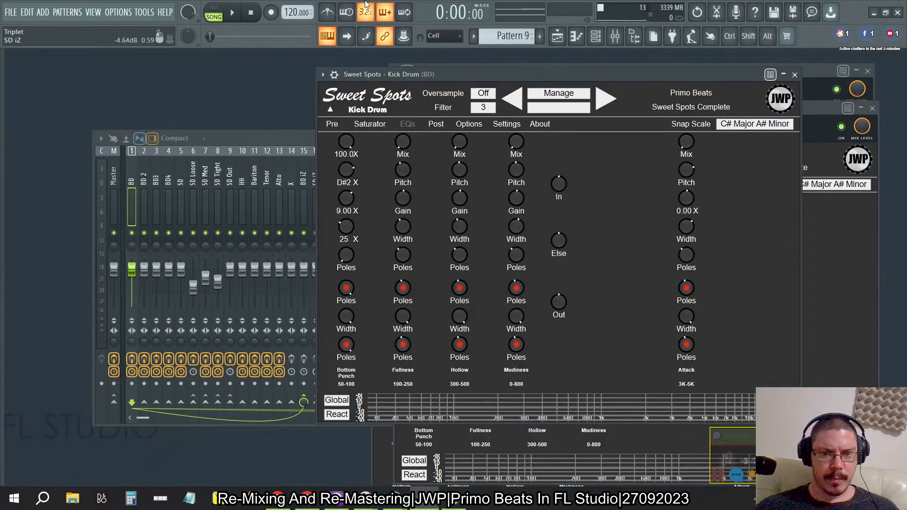
{"action": "key", "text": "alt+Tab"}
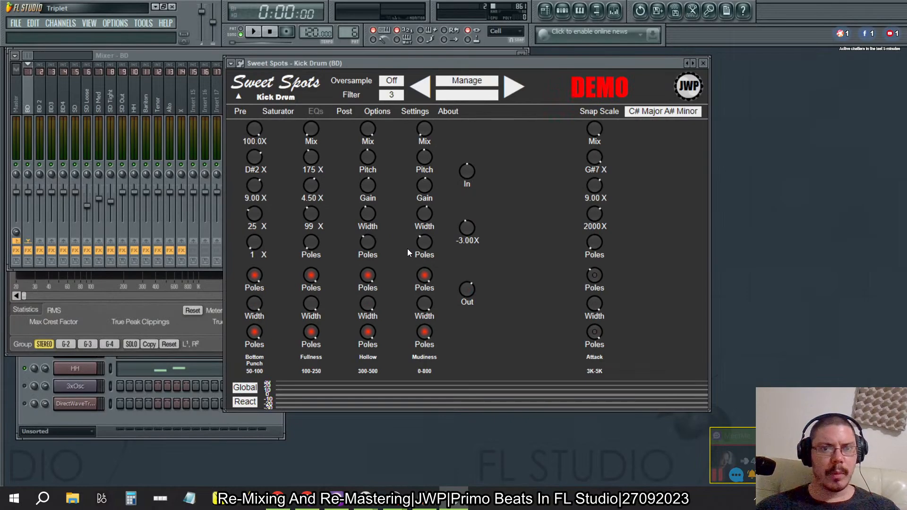
{"action": "key", "text": "alt+Tab"}
{"action": "key", "text": "alt+Tab"}
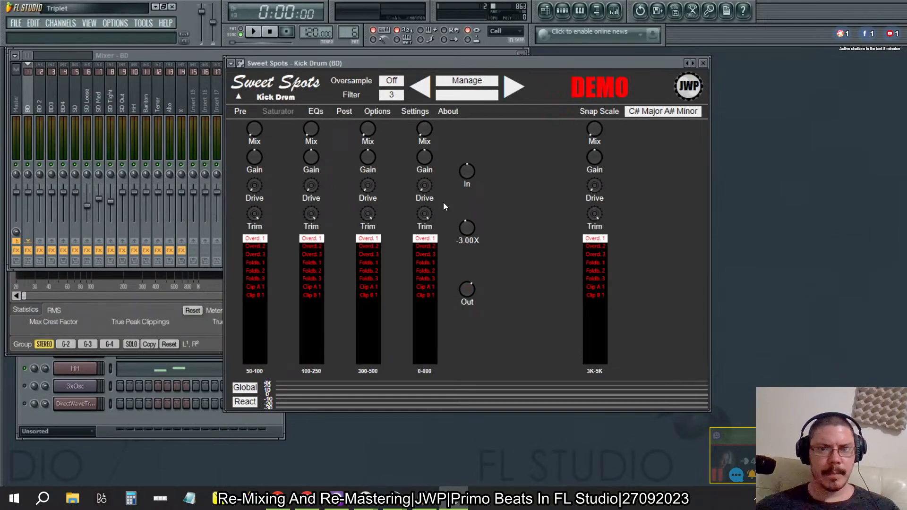
{"action": "key", "text": "alt+Tab"}
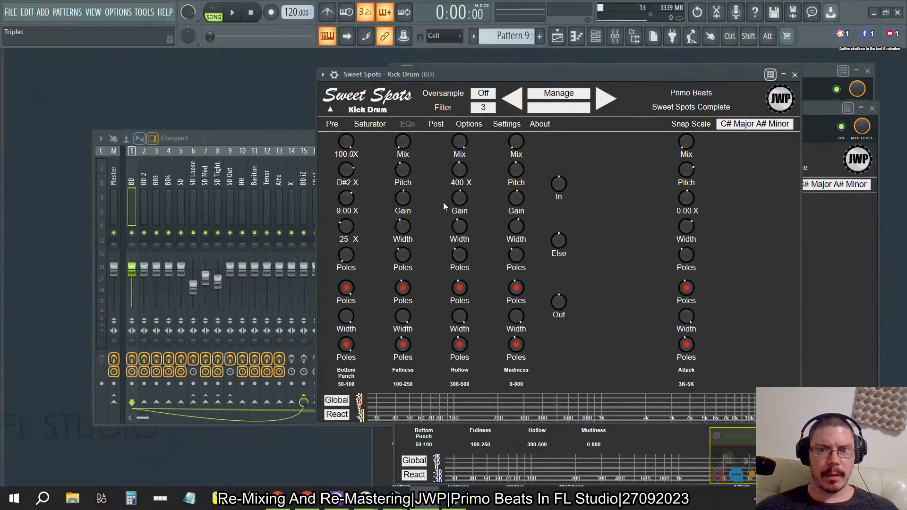
{"action": "key", "text": "alt+Tab"}
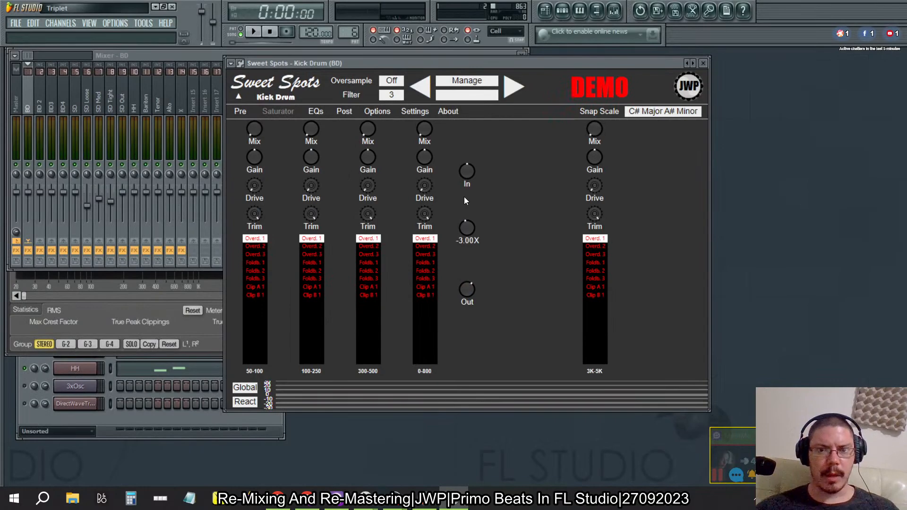
In FL Studio 21, switch the Else level to Stepped 3 and set it to -3.00.
{"action": "key", "text": "alt+Tab"}
{"action": "right_click", "coordinate": [565, 252]}
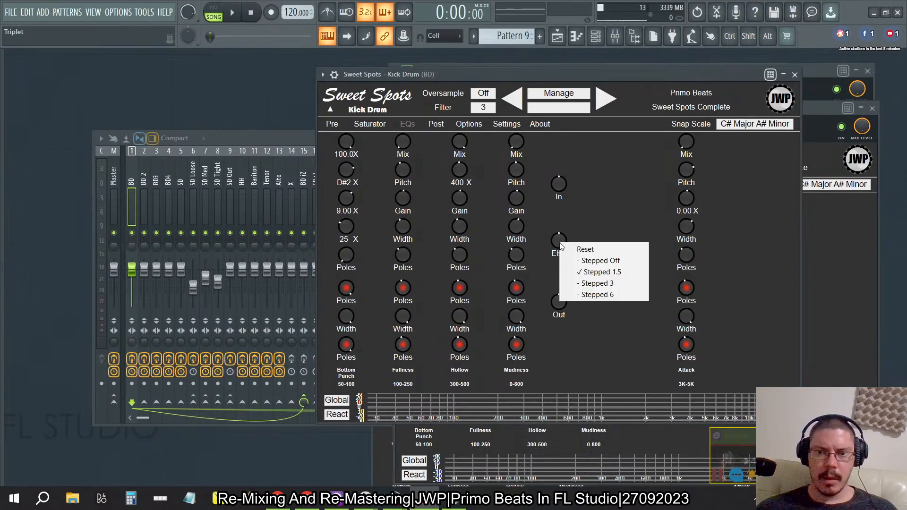
{"action": "left_click", "coordinate": [588, 287]}
{"action": "key", "text": "ctrl"}
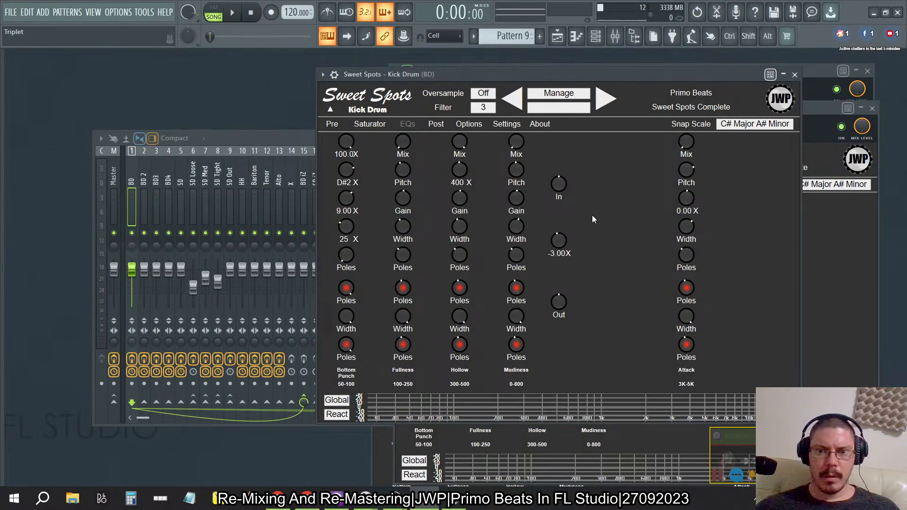
Return the FL Studio 10 Kick Drum plugin to its EQs page and compare its band values with FL Studio 21.
{"action": "key", "text": "alt+Tab"}
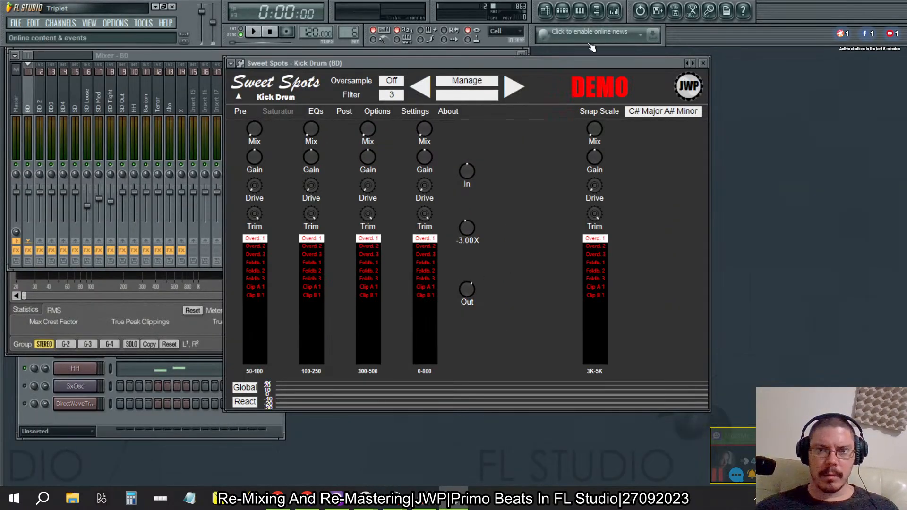
{"action": "left_click", "coordinate": [317, 112]}
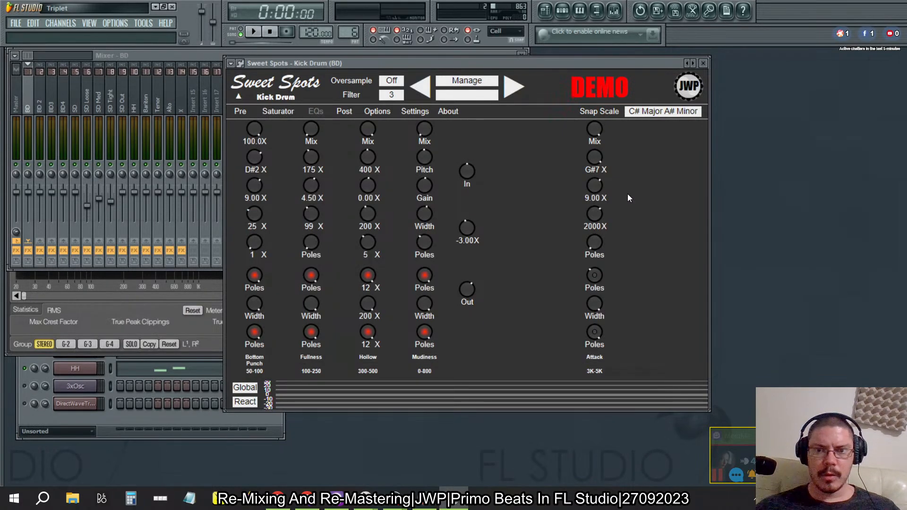
{"action": "key", "text": "alt+Tab"}
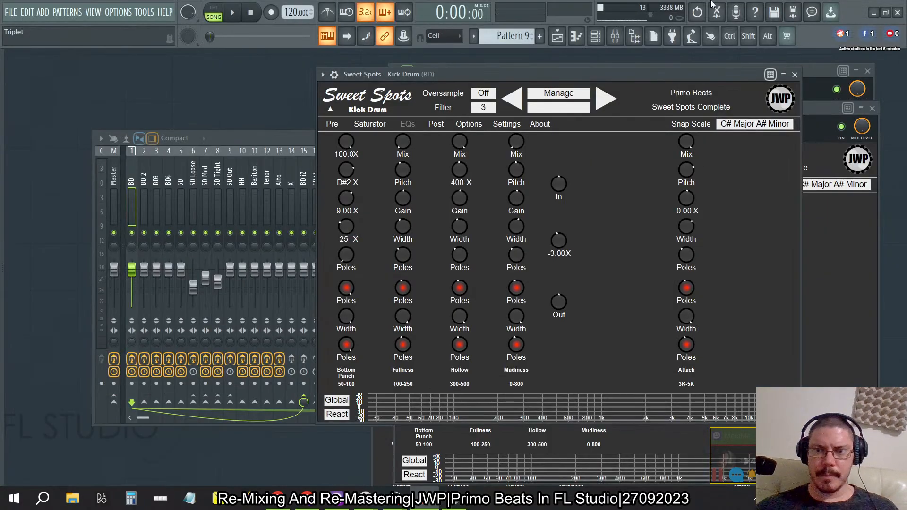
{"action": "key", "text": "alt+Tab"}
{"action": "key", "text": "alt+Tab"}
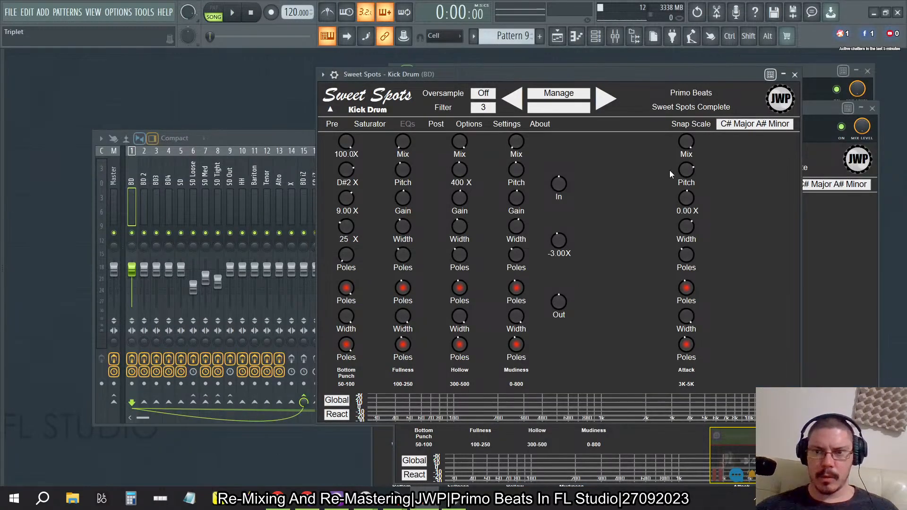
Switch the Kick Drum Attack band's pitch to Notes and set it to G#7.
{"action": "right_click", "coordinate": [690, 172]}
{"action": "left_click", "coordinate": [732, 291]}
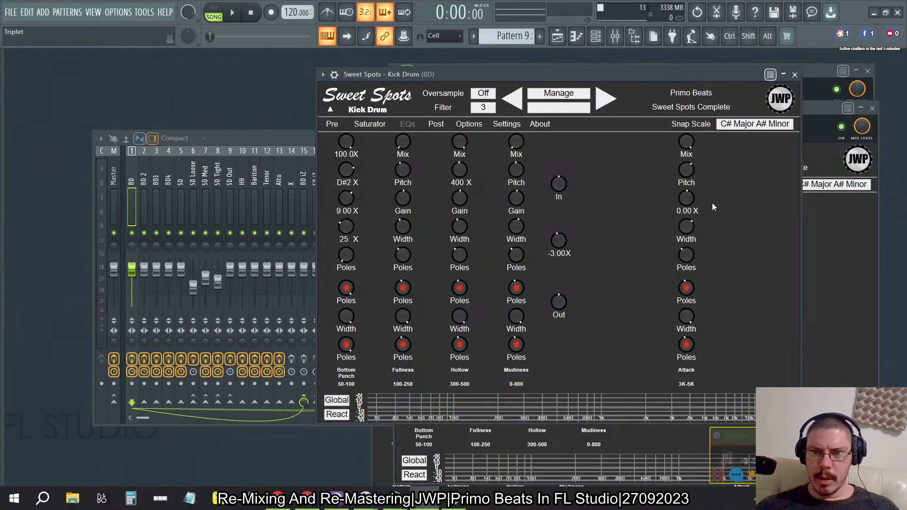
{"action": "right_click", "coordinate": [714, 184]}
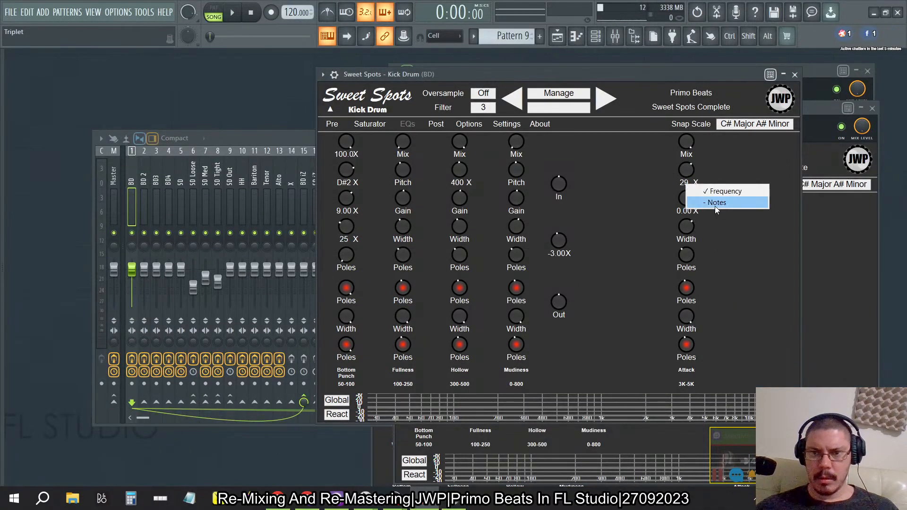
{"action": "left_click", "coordinate": [715, 206]}
{"action": "left_click_drag", "start_coordinate": [688, 172], "coordinate": [696, 99]}
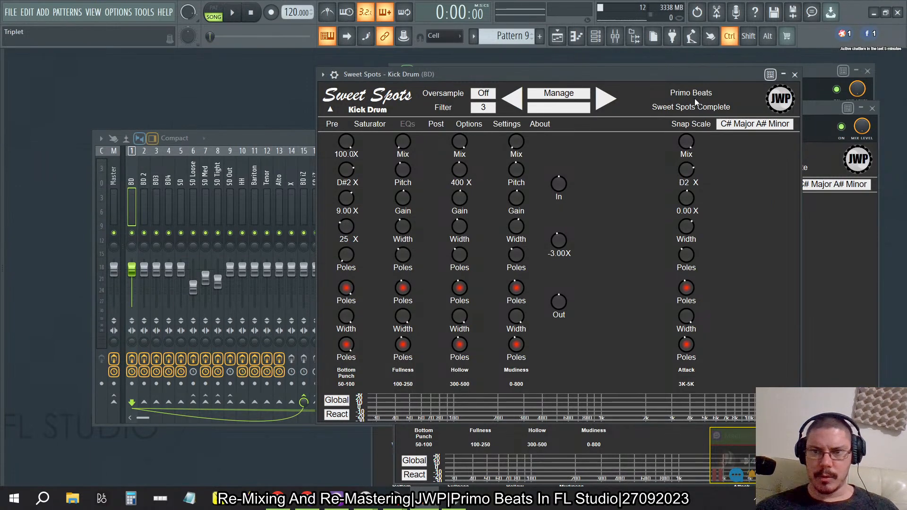
{"action": "left_click", "coordinate": [684, 184]}
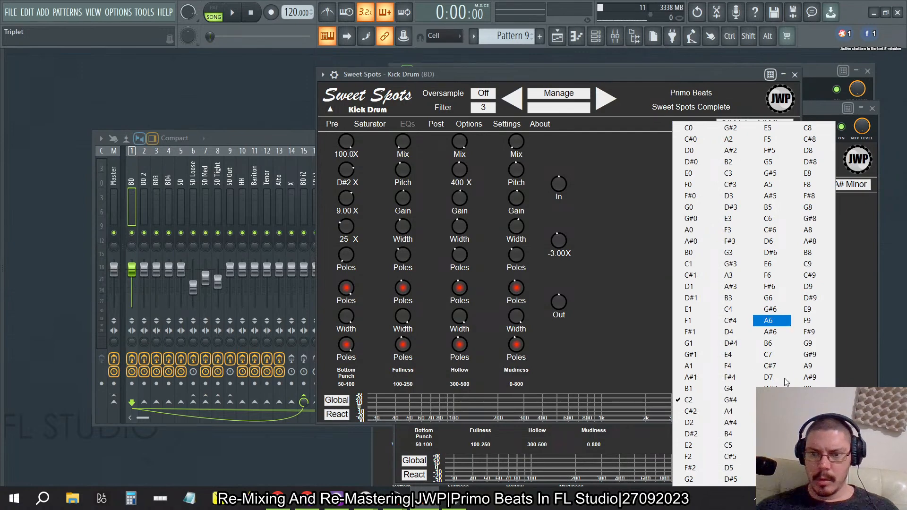
{"action": "left_click", "coordinate": [788, 324]}
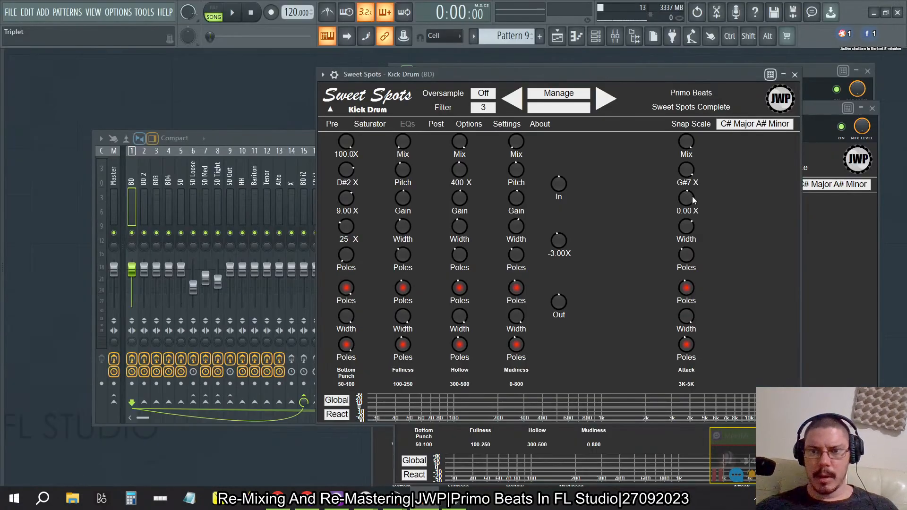
Set the Attack band's gain to 9.00.
{"action": "right_click", "coordinate": [693, 199]}
{"action": "left_click", "coordinate": [711, 225]}
{"action": "left_click_drag", "start_coordinate": [688, 203], "coordinate": [688, 193]}
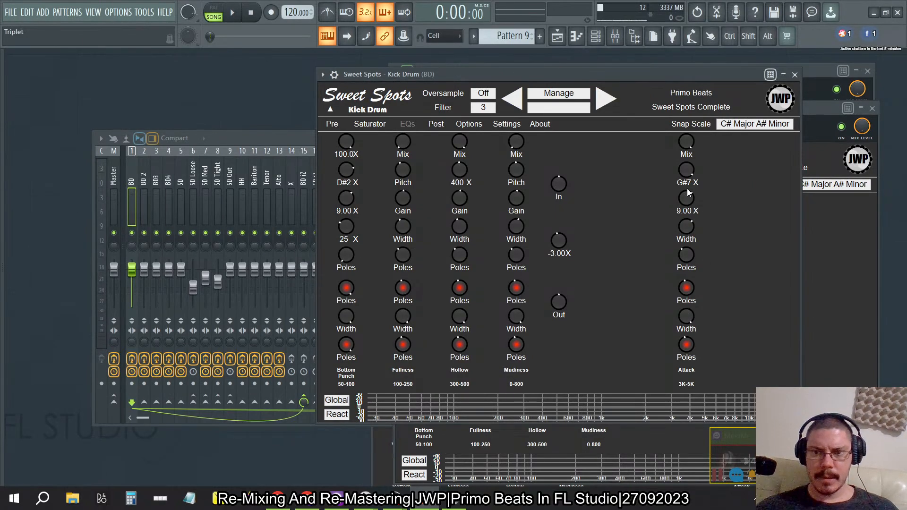
Check the Attack band in FL Studio 10 and match its width of 2000 and main poles of 1 in FL Studio 21.
{"action": "key", "text": "alt+Tab"}
{"action": "key", "text": "alt+Tab"}
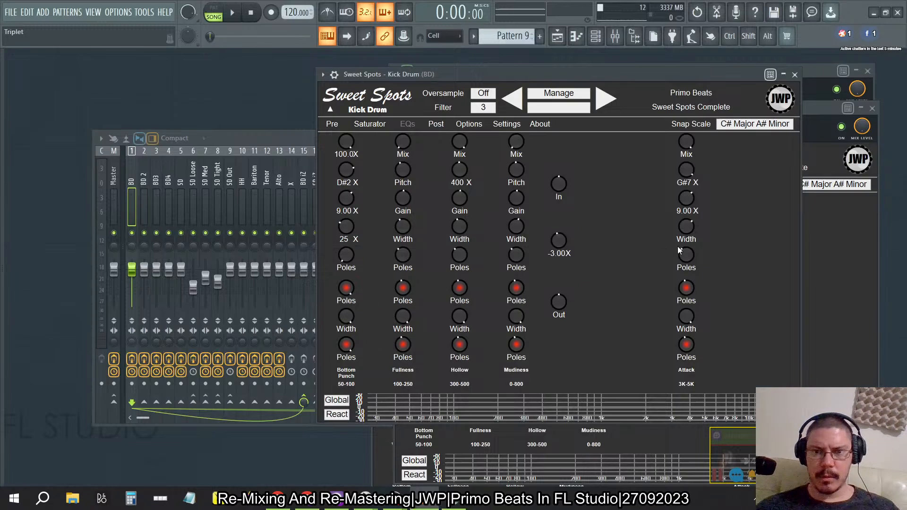
{"action": "key", "text": "alt+Tab"}
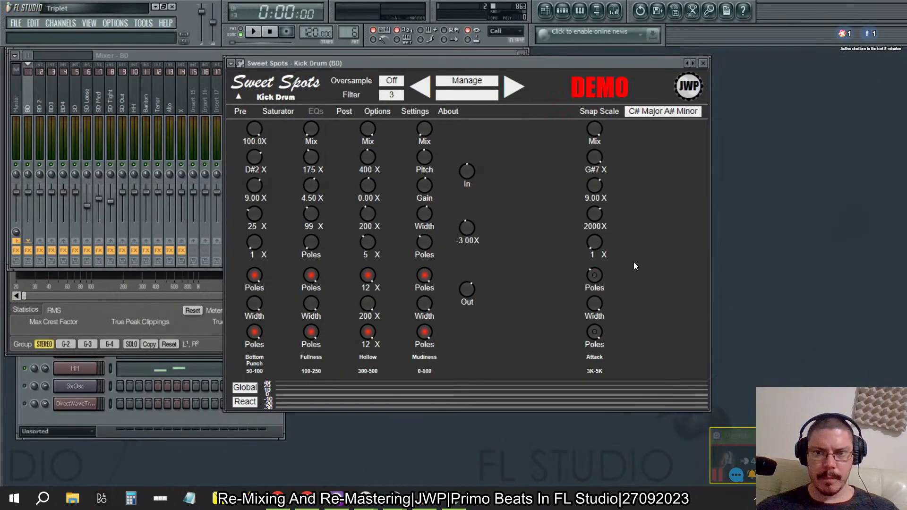
{"action": "key", "text": "alt+Tab"}
{"action": "left_click_drag", "start_coordinate": [688, 260], "coordinate": [688, 266]}
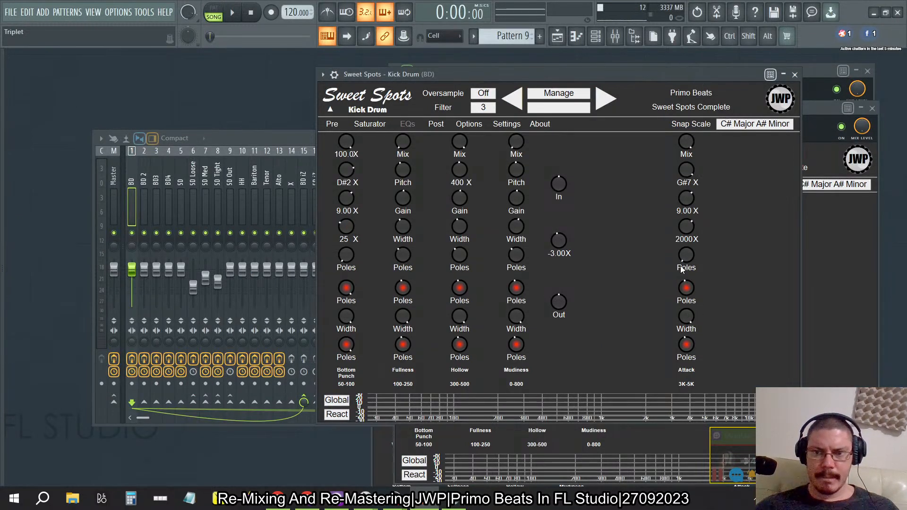
Check the Attack filter poles in FL Studio 10; in FL Studio 21, turn their link off and set them to 5 and 12.
{"action": "key", "text": "alt+Tab"}
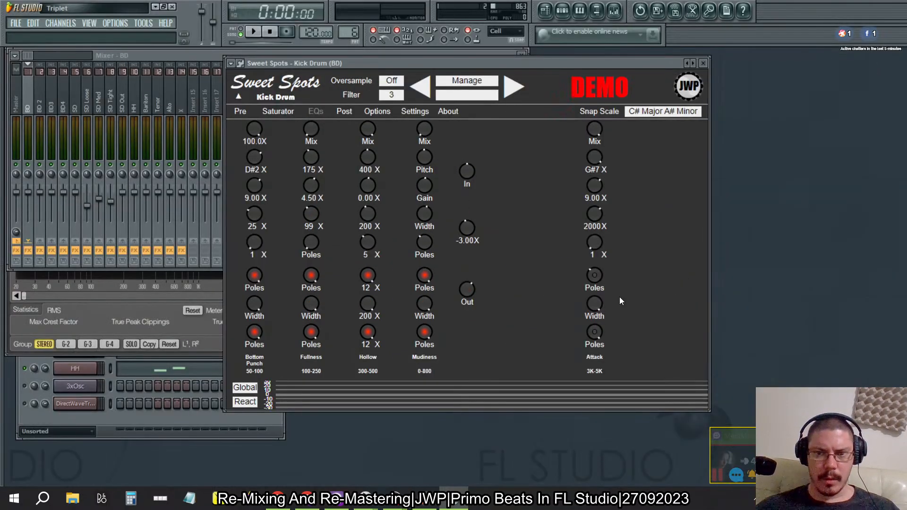
{"action": "left_click", "coordinate": [596, 287]}
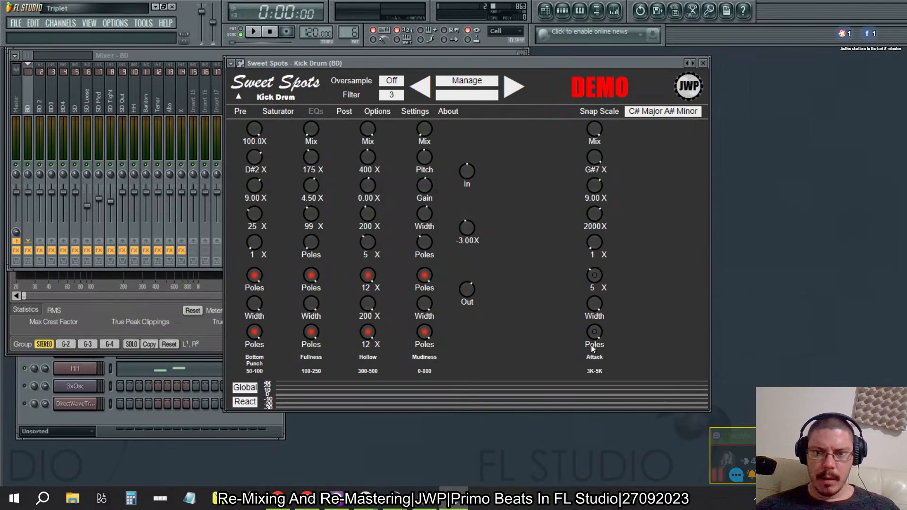
{"action": "key", "text": "alt+Tab"}
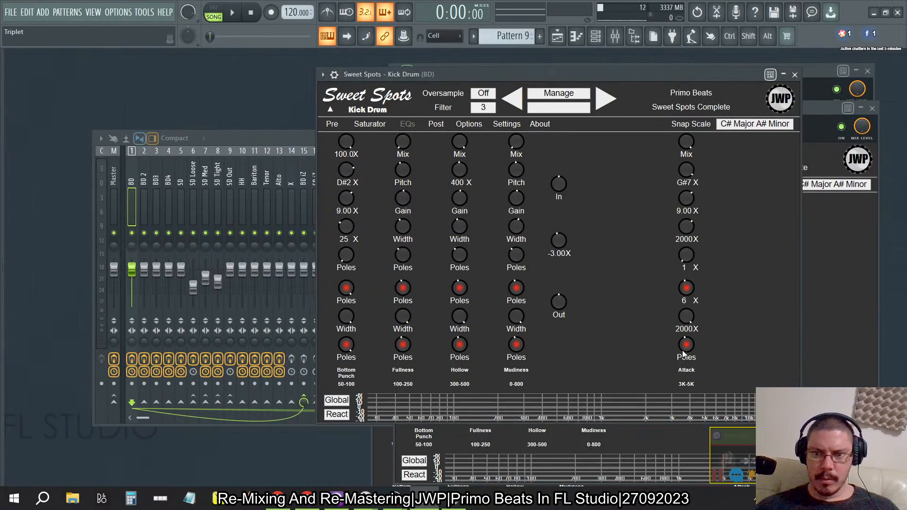
{"action": "right_click", "coordinate": [685, 294]}
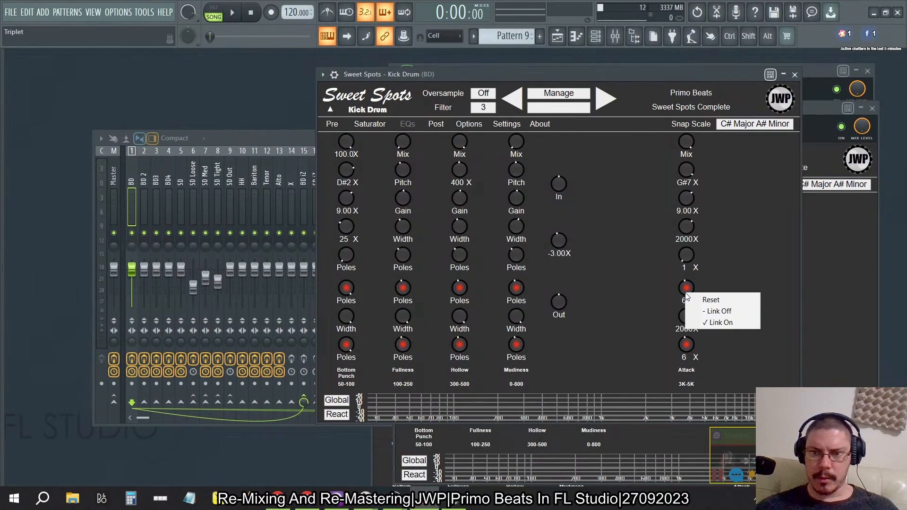
{"action": "left_click", "coordinate": [709, 310]}
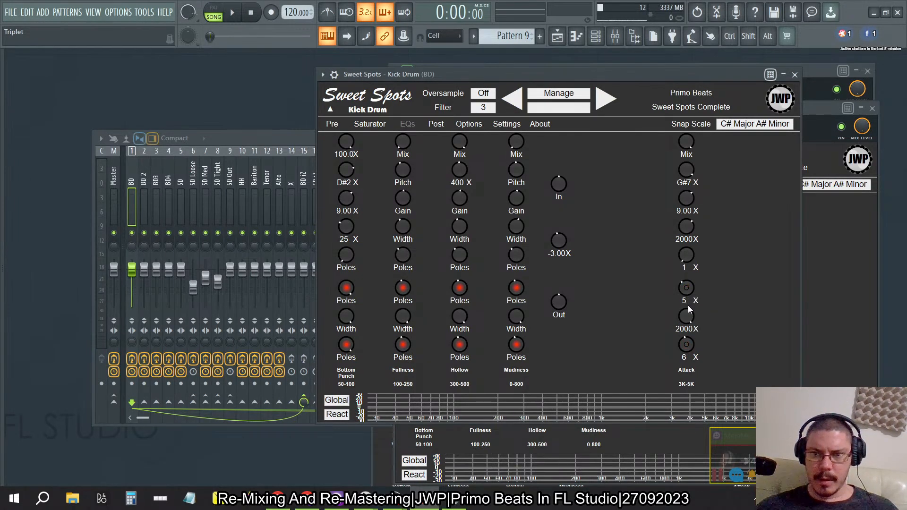
{"action": "left_click", "coordinate": [686, 345]}
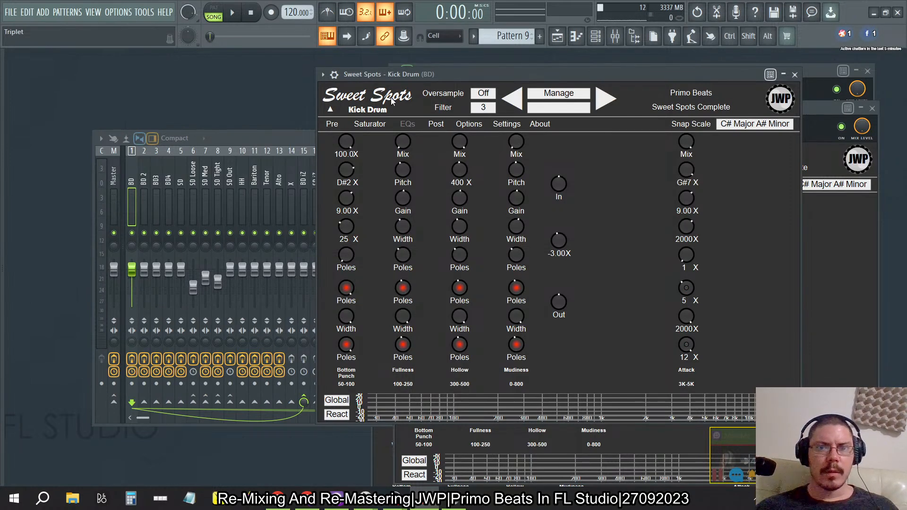
Examine the Kick Drum Pre and Post pages in FL Studio 10 and compare them with FL Studio 21.
{"action": "left_click", "coordinate": [337, 128]}
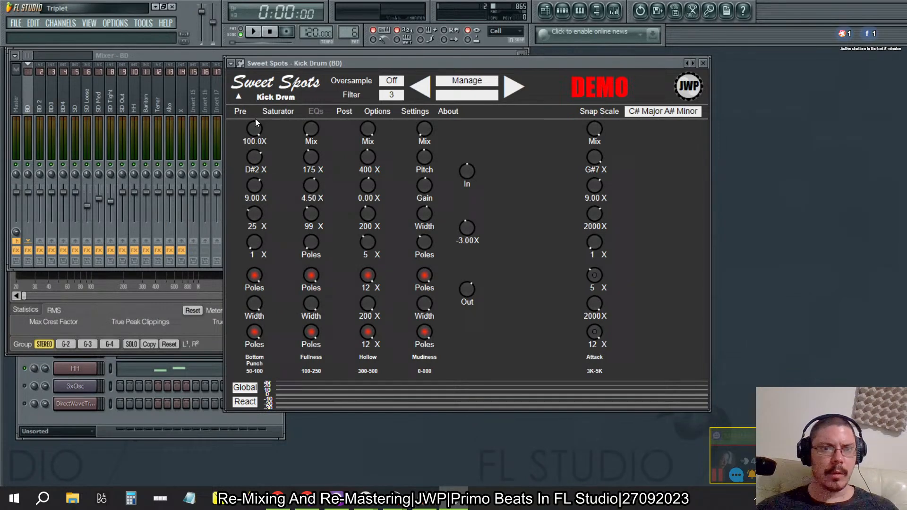
{"action": "left_click", "coordinate": [240, 111]}
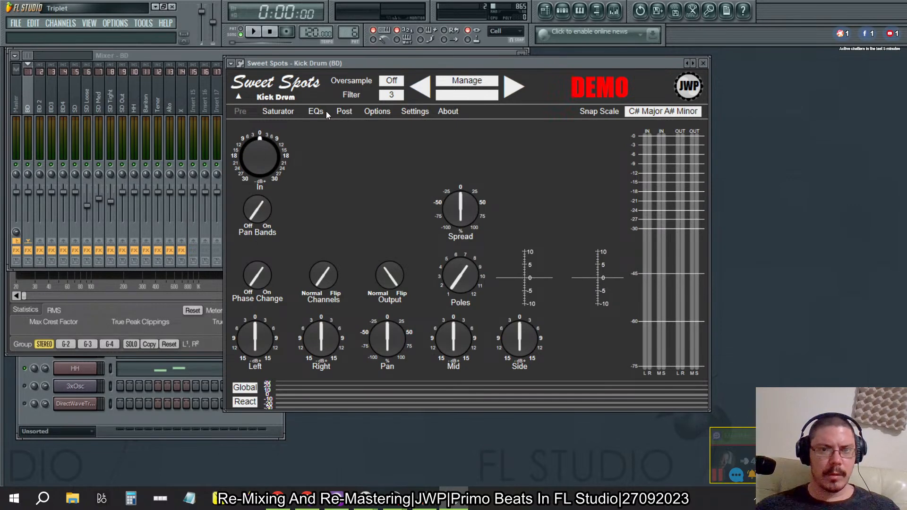
{"action": "left_click", "coordinate": [350, 115]}
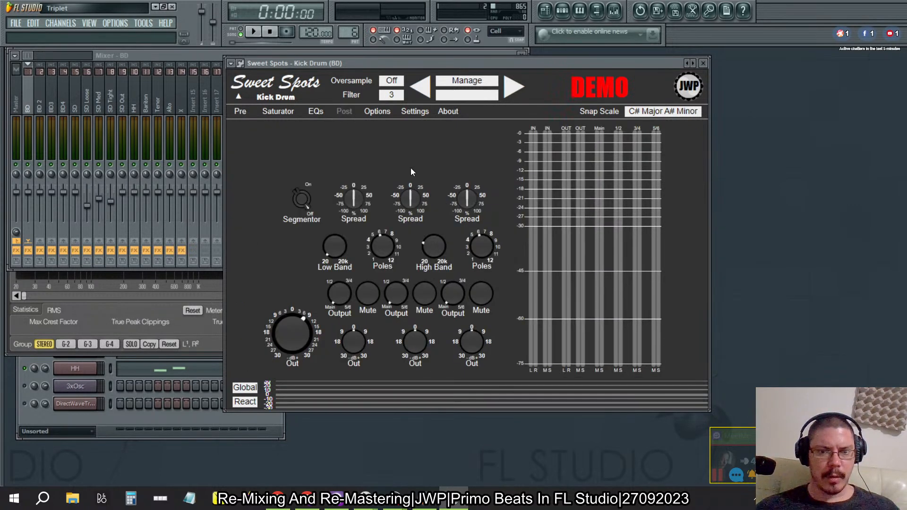
{"action": "left_click", "coordinate": [316, 114]}
{"action": "left_click", "coordinate": [343, 112]}
{"action": "key", "text": "alt+Tab"}
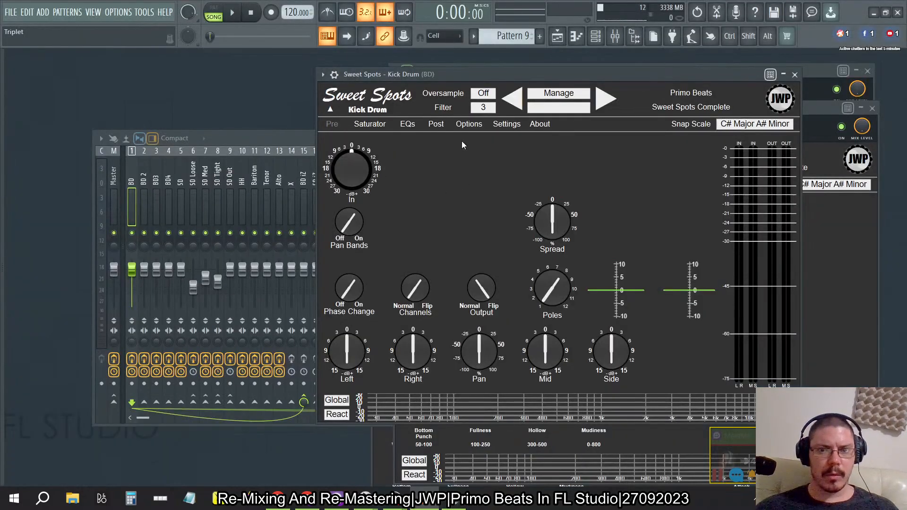
Return the FL Studio 21 Kick Drum plugin to its EQs page and set the Out level to 9.00.
{"action": "left_click", "coordinate": [407, 124]}
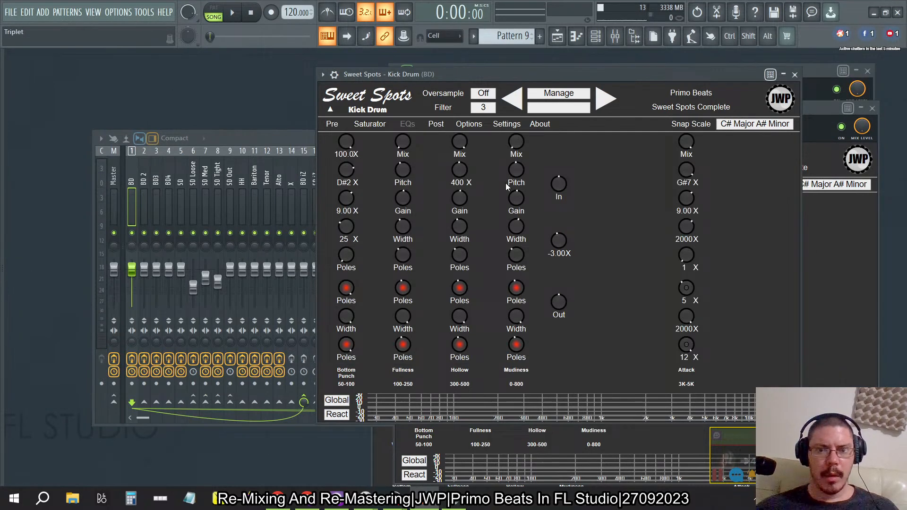
{"action": "left_click", "coordinate": [561, 314]}
{"action": "right_click", "coordinate": [559, 303]}
{"action": "left_click", "coordinate": [592, 344]}
{"action": "mouse_move", "coordinate": [568, 313]}
{"action": "left_mouse_down"}
{"action": "mouse_move", "coordinate": [564, 332]}
{"action": "mouse_move", "coordinate": [563, 319]}
{"action": "left_mouse_up"}
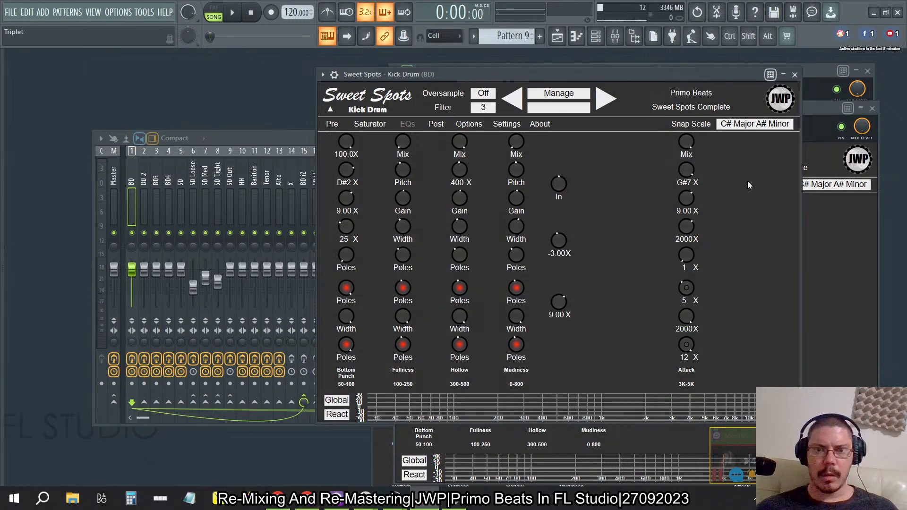
Solo the BD mixer track with its routed track, audition the kick in the song, and open BD's Maximus.
{"action": "left_click", "coordinate": [287, 138]}
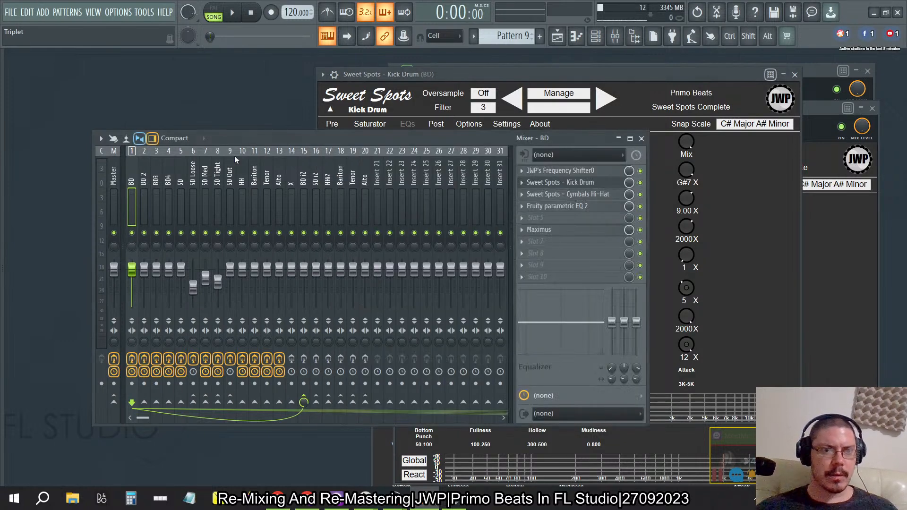
{"action": "right_click", "coordinate": [133, 234]}
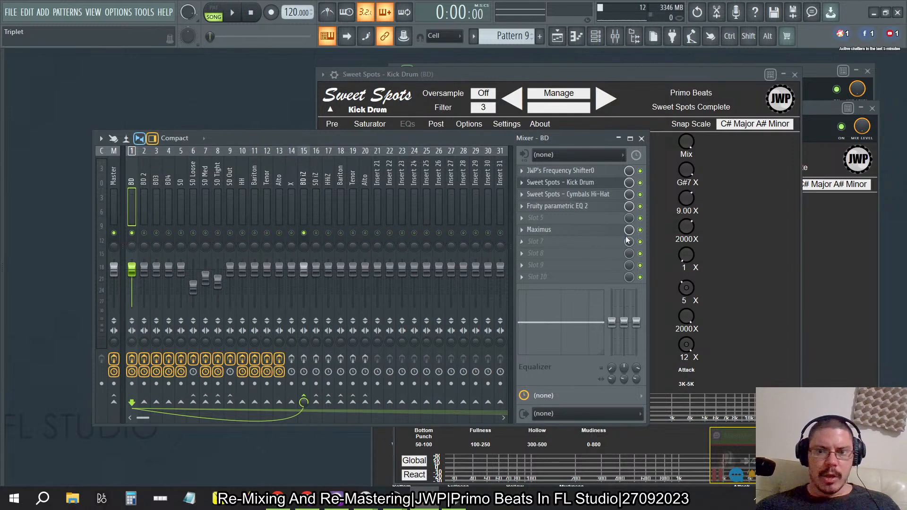
{"action": "left_click", "coordinate": [641, 230]}
{"action": "key", "text": "space"}
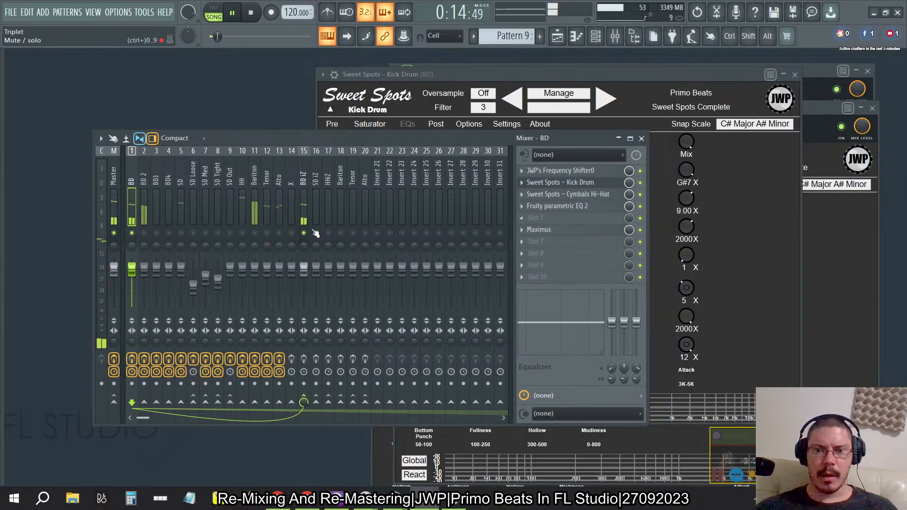
{"action": "left_click", "coordinate": [599, 231]}
{"action": "key", "text": "space"}
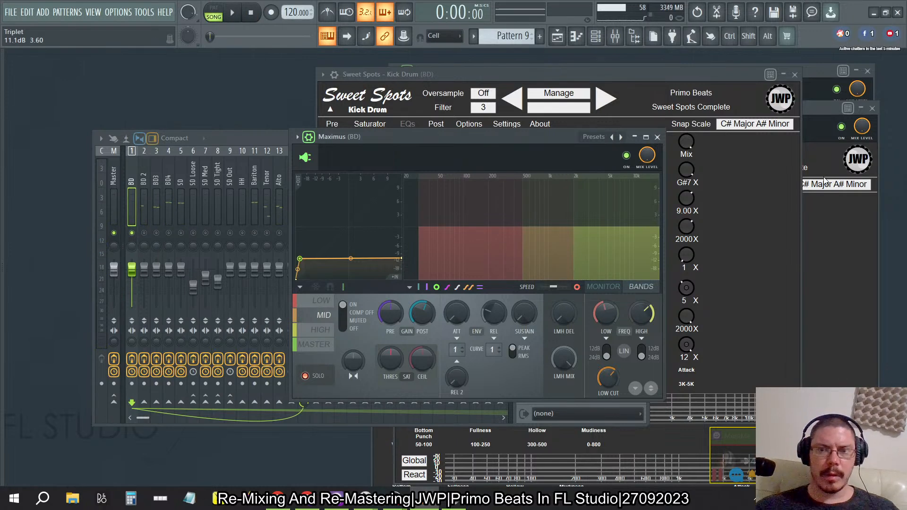
Close FL Studio 10 without saving changes to Triplet-2023.zip, and save the Triplet project in FL Studio 21.
{"action": "key", "text": "alt+Tab"}
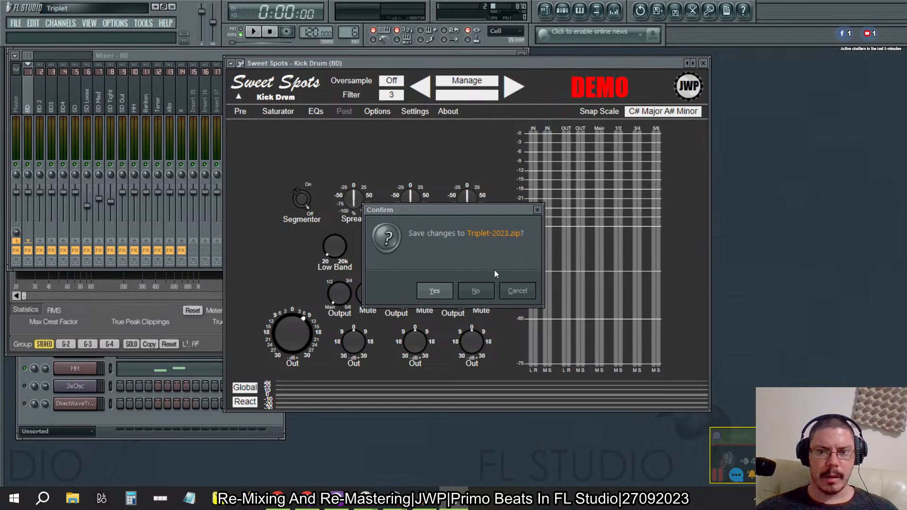
{"action": "left_click", "coordinate": [478, 291]}
{"action": "key", "text": "alt+Tab"}
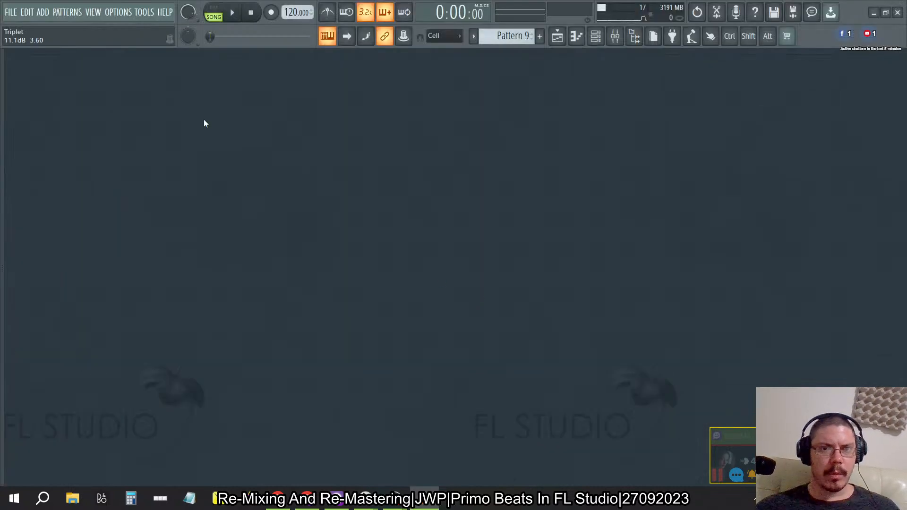
{"action": "left_click", "coordinate": [12, 13]}
{"action": "left_click", "coordinate": [33, 62]}
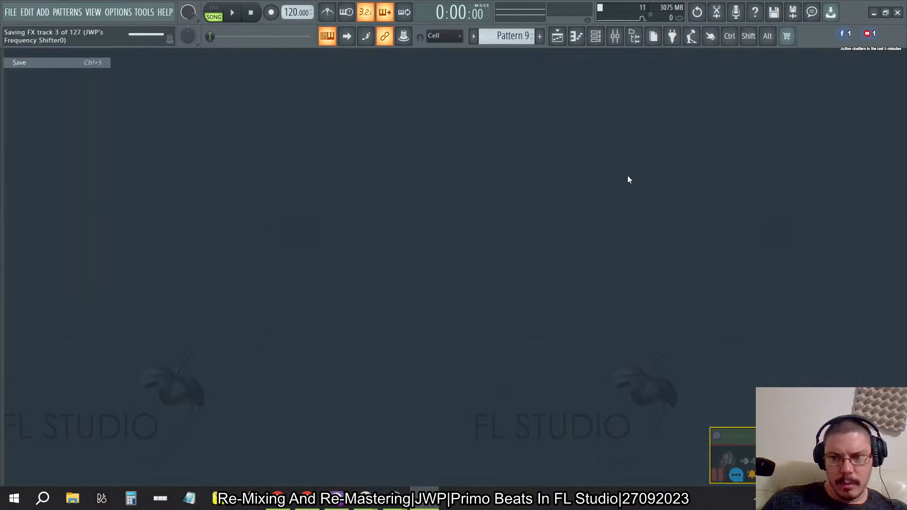
In BD's Maximus, flatten the low band's compression curve at about -14.2 dB, moving its knee close to the lowest input level.
{"action": "left_click", "coordinate": [614, 41]}
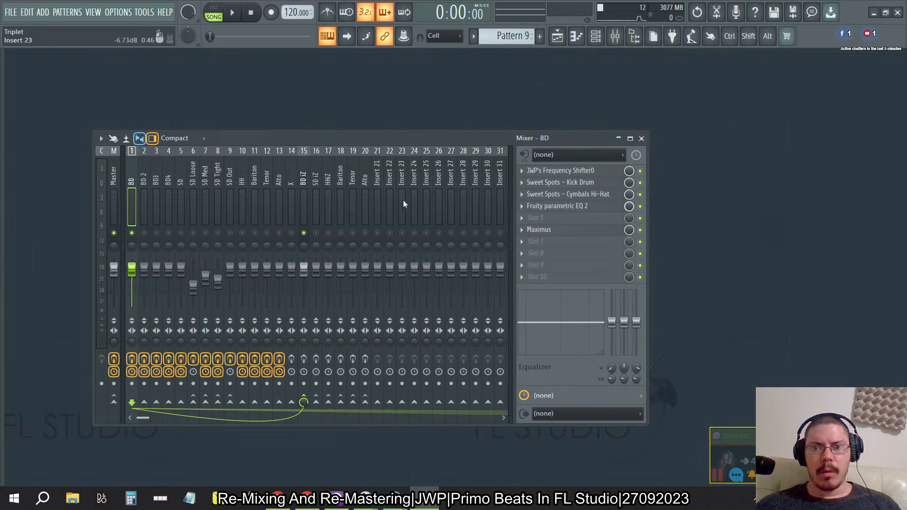
{"action": "left_click", "coordinate": [567, 231]}
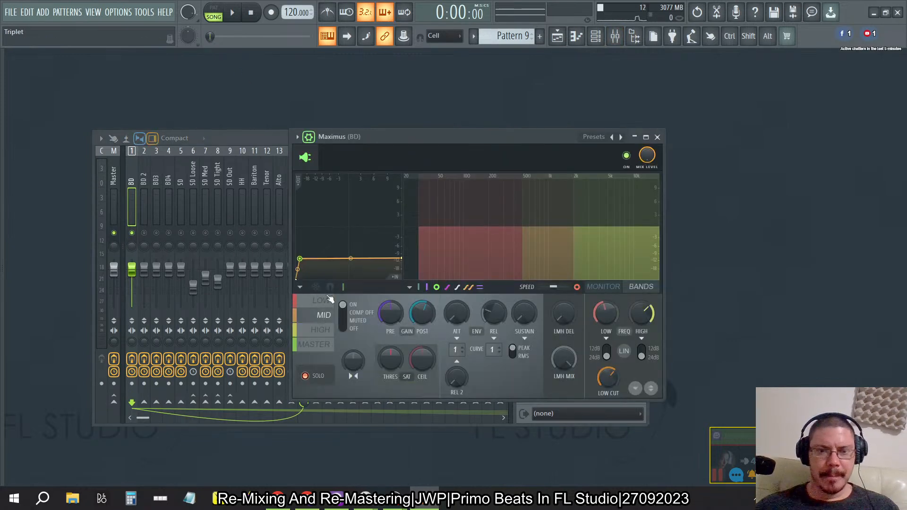
{"action": "left_click", "coordinate": [322, 302]}
{"action": "left_click_drag", "start_coordinate": [401, 227], "coordinate": [401, 263]}
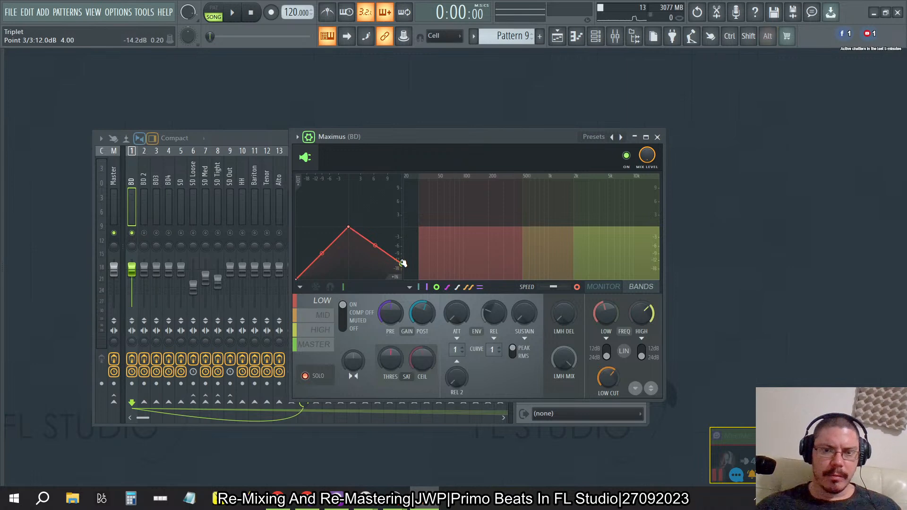
{"action": "left_click_drag", "start_coordinate": [350, 227], "coordinate": [305, 266]}
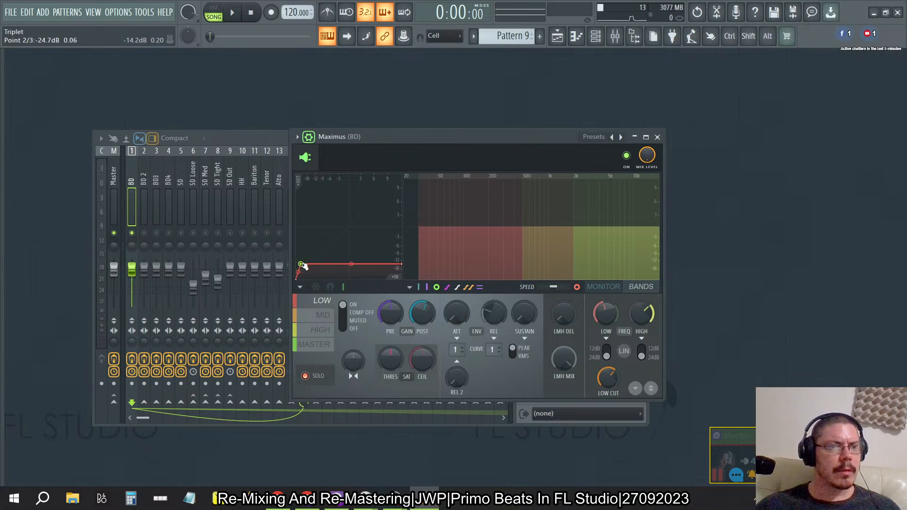
{"action": "mouse_move", "coordinate": [300, 264]}
{"action": "left_mouse_down"}
{"action": "mouse_move", "coordinate": [324, 265]}
{"action": "mouse_move", "coordinate": [294, 263]}
{"action": "mouse_move", "coordinate": [296, 248]}
{"action": "mouse_move", "coordinate": [290, 258]}
{"action": "left_mouse_up"}
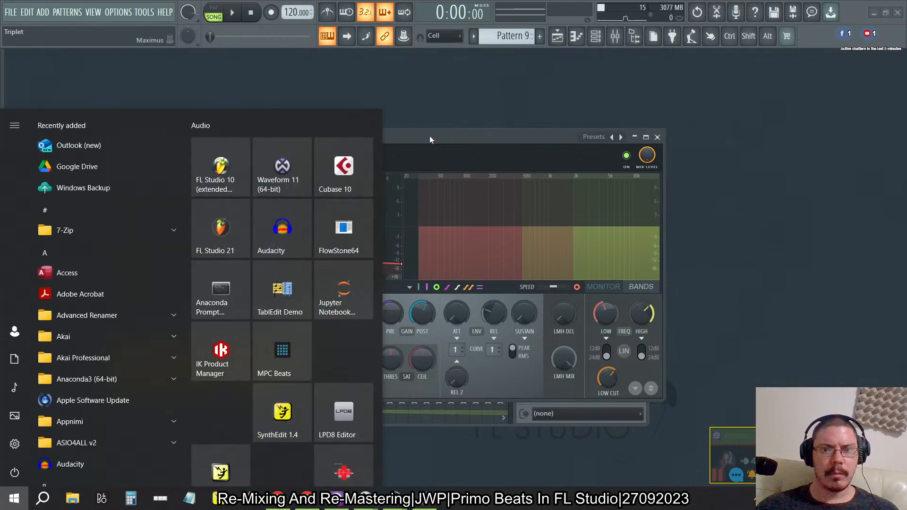
Adjust the low band's knee point, set its post gain to 3.0 dB, and display the mid band.
{"action": "left_click", "coordinate": [428, 150]}
{"action": "left_click_drag", "start_coordinate": [336, 259], "coordinate": [283, 230]}
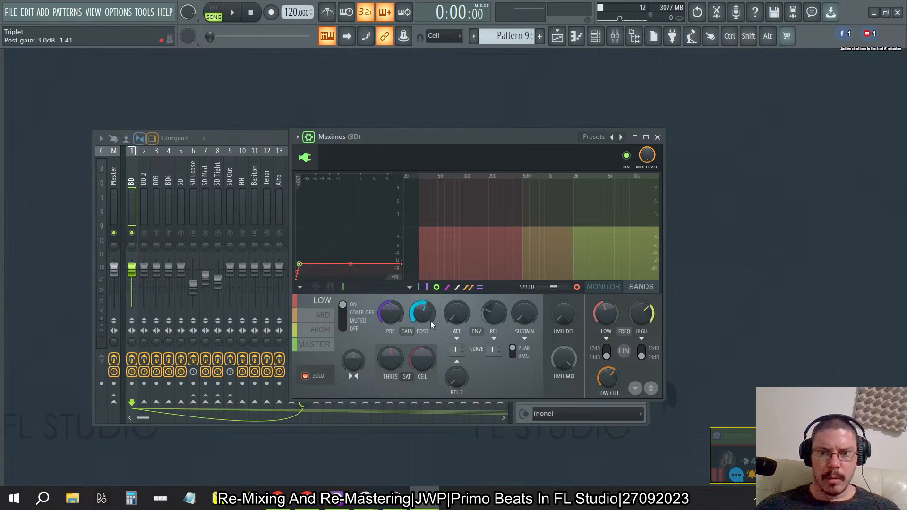
{"action": "left_click", "coordinate": [315, 320]}
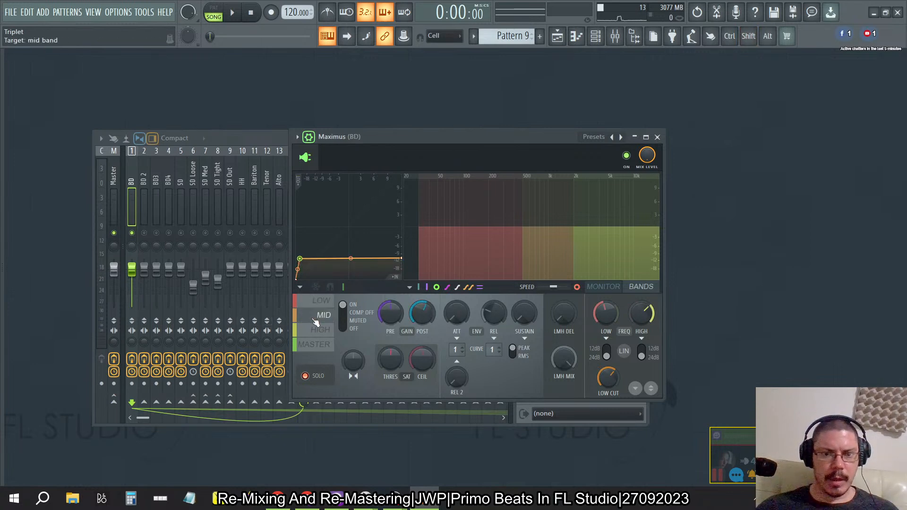
Start song playback and delete the knee point from the mid band's compression curve in BD's Maximus.
{"action": "left_click", "coordinate": [331, 343]}
{"action": "key", "text": "space"}
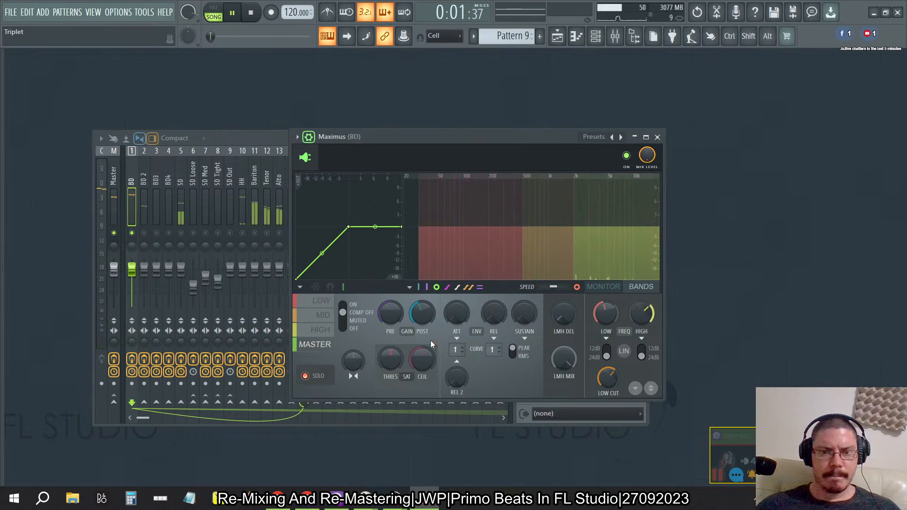
{"action": "left_click", "coordinate": [332, 319]}
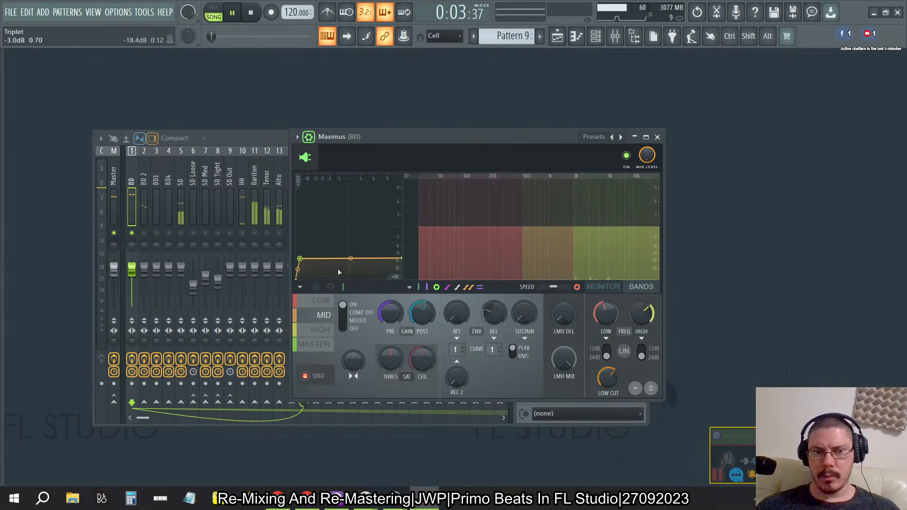
{"action": "right_click", "coordinate": [300, 259]}
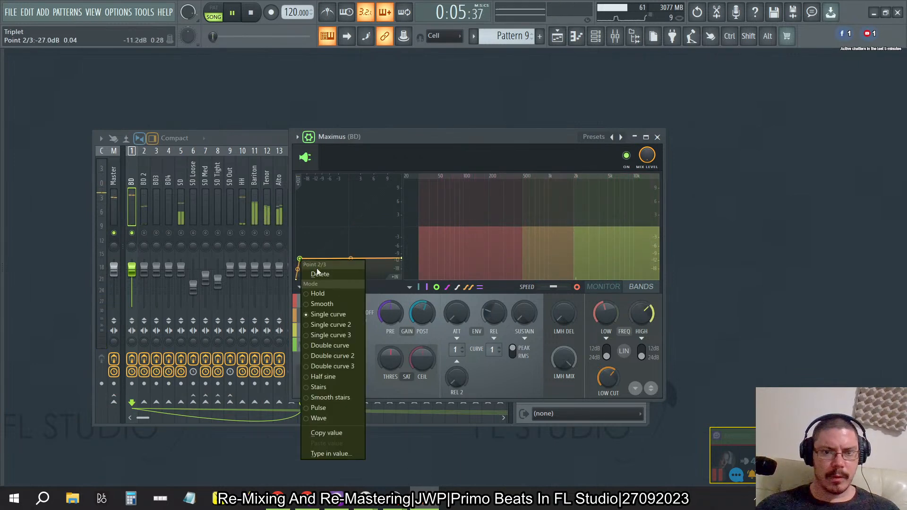
{"action": "left_click", "coordinate": [320, 271]}
Flatten the mid band's compression curve at about 0 dB, raising its end point and placing a new knee at the lowest input level.
{"action": "left_click_drag", "start_coordinate": [402, 260], "coordinate": [405, 236]}
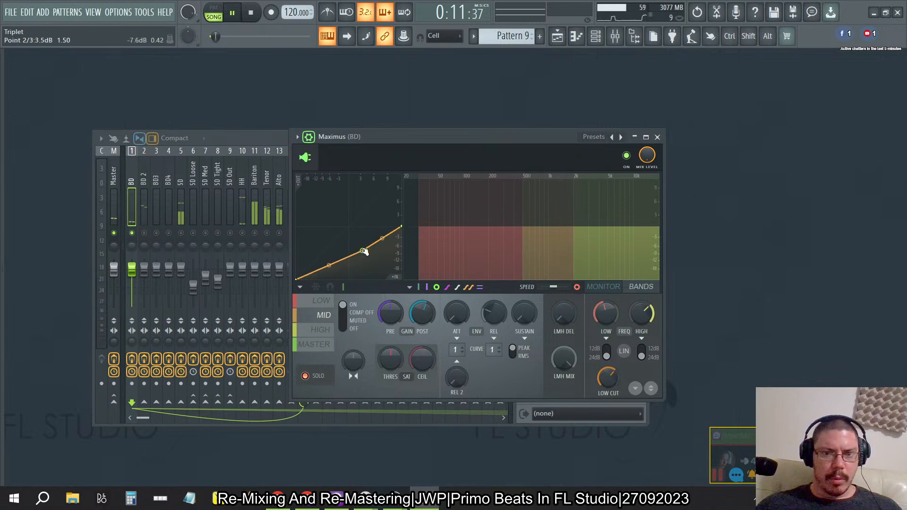
{"action": "left_click_drag", "start_coordinate": [363, 251], "coordinate": [348, 210]}
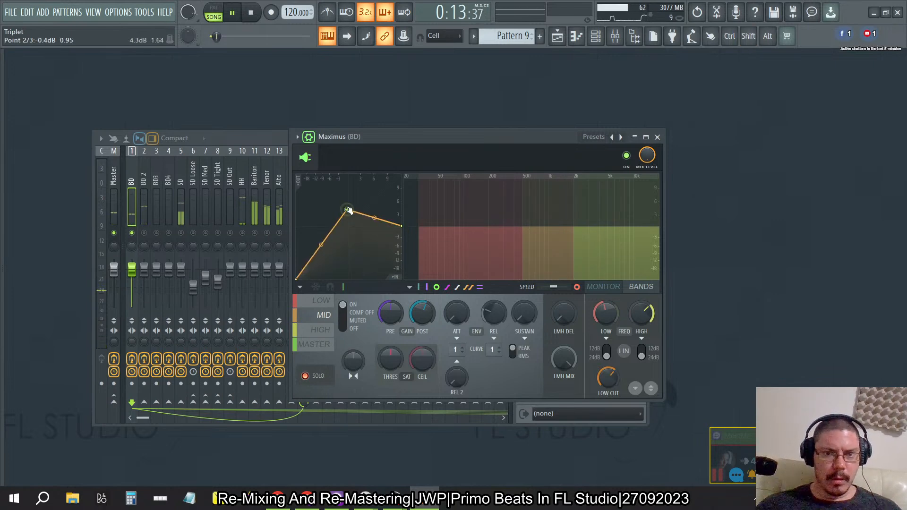
{"action": "left_click_drag", "start_coordinate": [356, 241], "coordinate": [350, 229]}
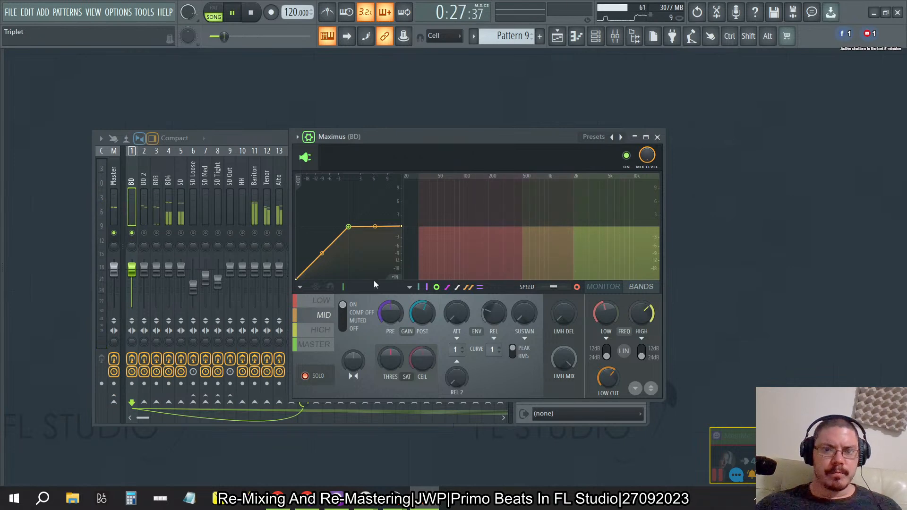
{"action": "left_click_drag", "start_coordinate": [355, 229], "coordinate": [299, 222]}
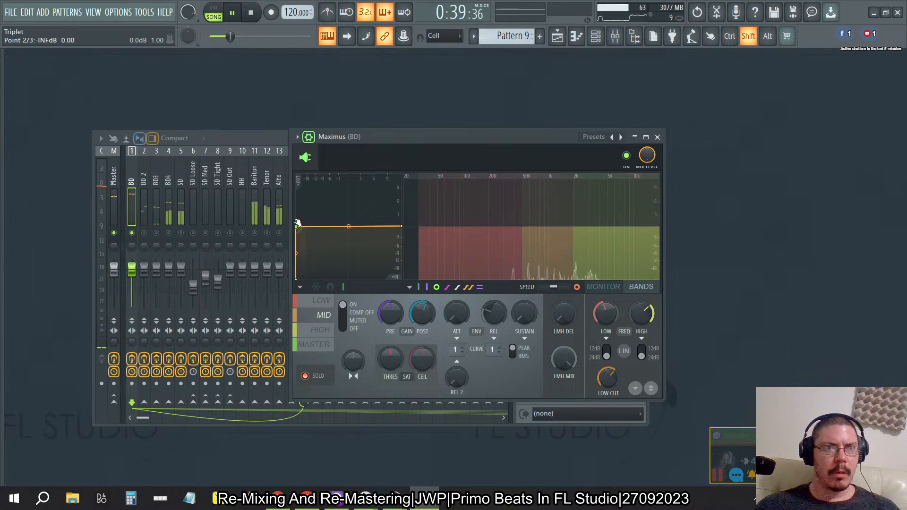
{"action": "left_click_drag", "start_coordinate": [297, 223], "coordinate": [299, 223]}
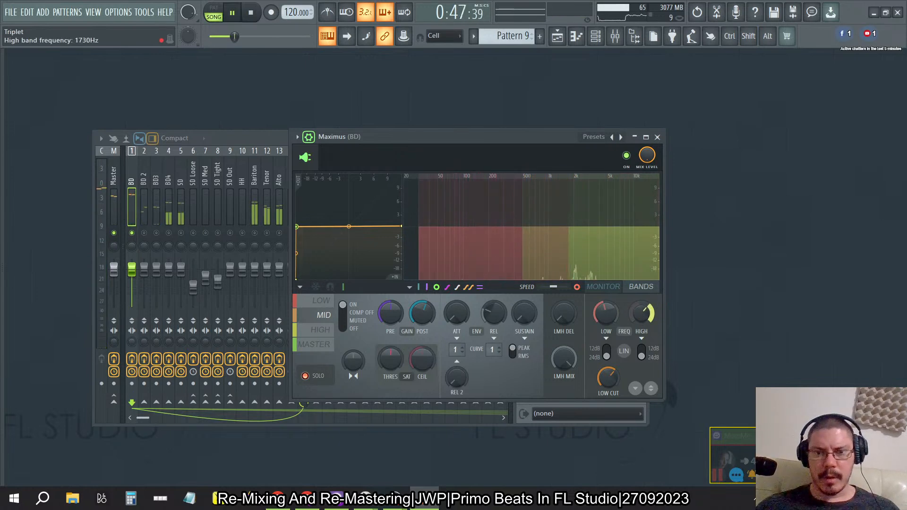
Lower Maximus's high band crossover frequency to just below 1 kHz, and display the low band.
{"action": "left_click_drag", "start_coordinate": [642, 313], "coordinate": [642, 319]}
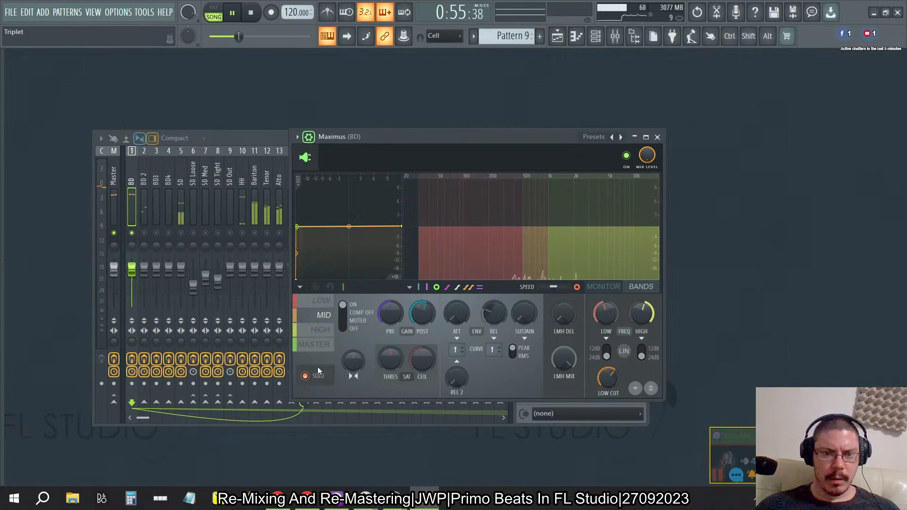
{"action": "left_click", "coordinate": [314, 345]}
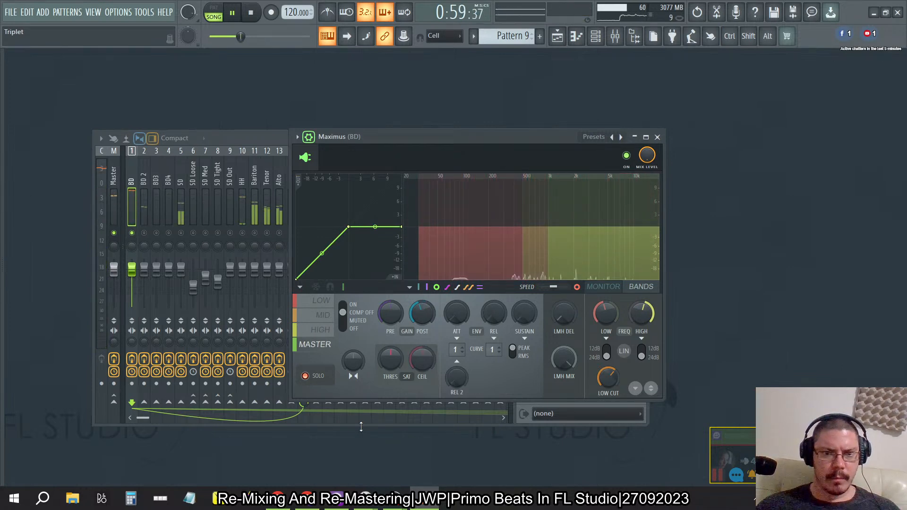
{"action": "left_click", "coordinate": [331, 305]}
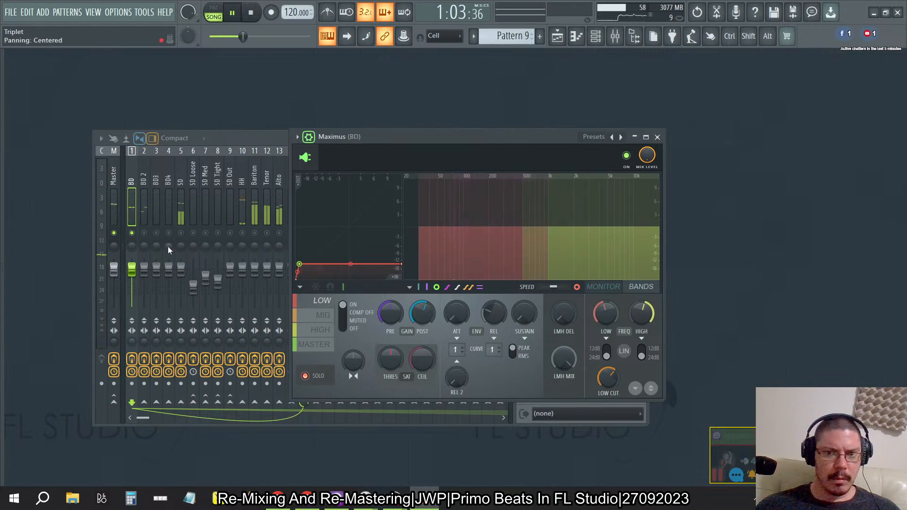
Unsolo BD, open SPAN Plus from the Master track, and place the mixer beside the analyzer.
{"action": "left_click", "coordinate": [137, 238]}
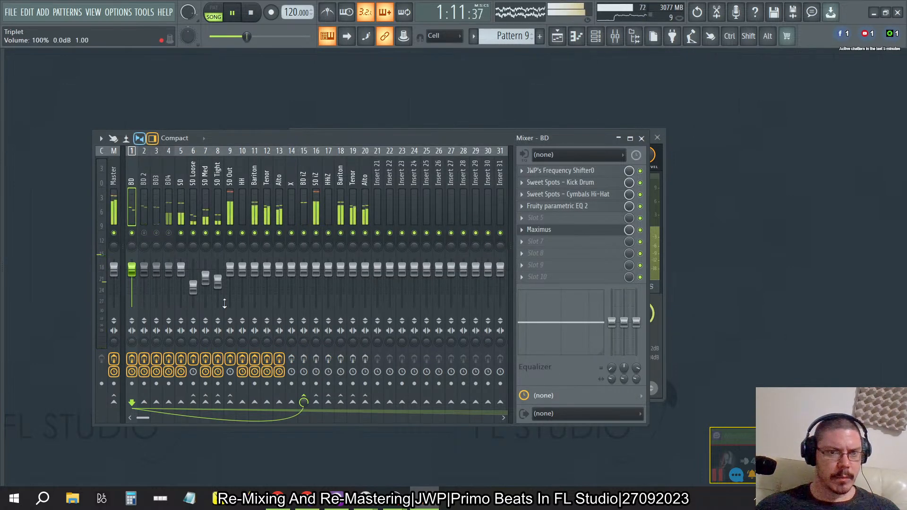
{"action": "left_click", "coordinate": [114, 204]}
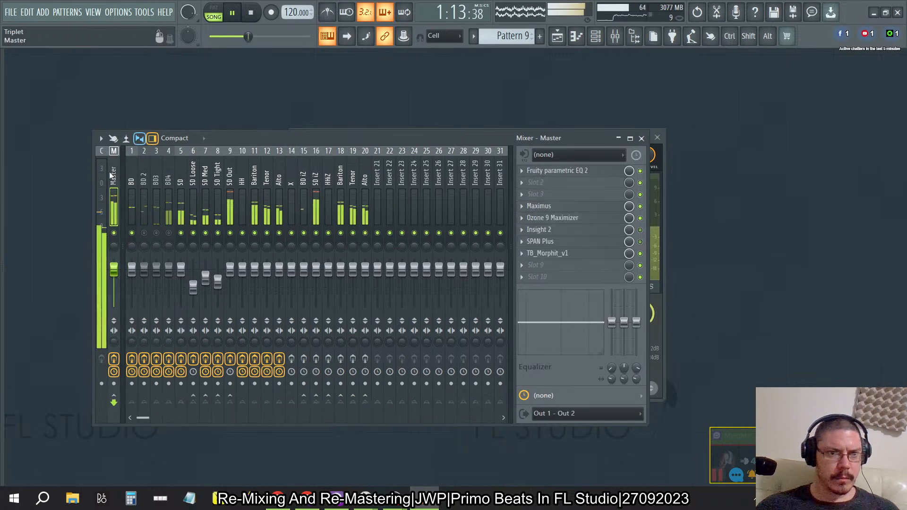
{"action": "left_click", "coordinate": [612, 242]}
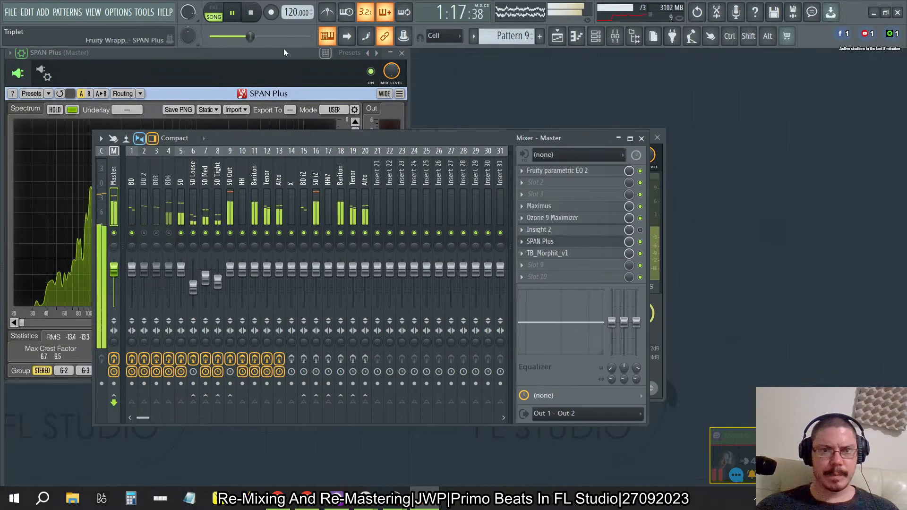
{"action": "left_click", "coordinate": [290, 52]}
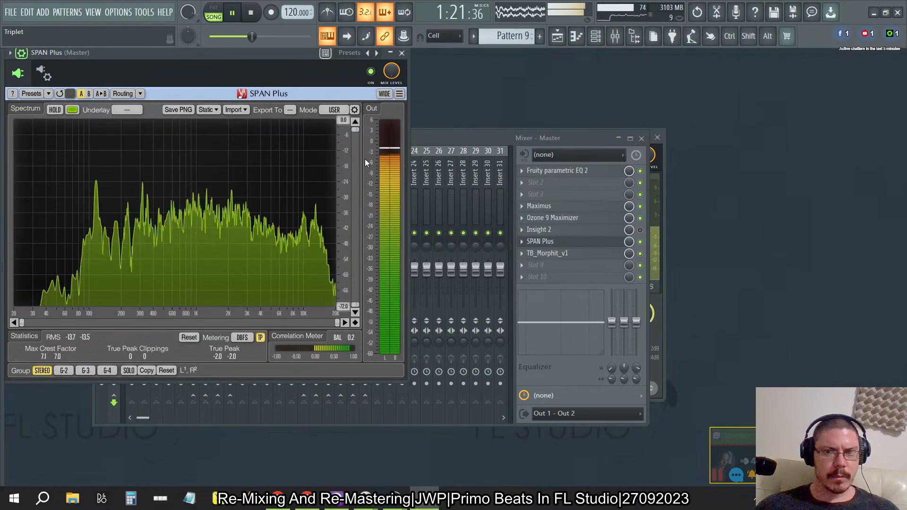
{"action": "double_click", "coordinate": [459, 137]}
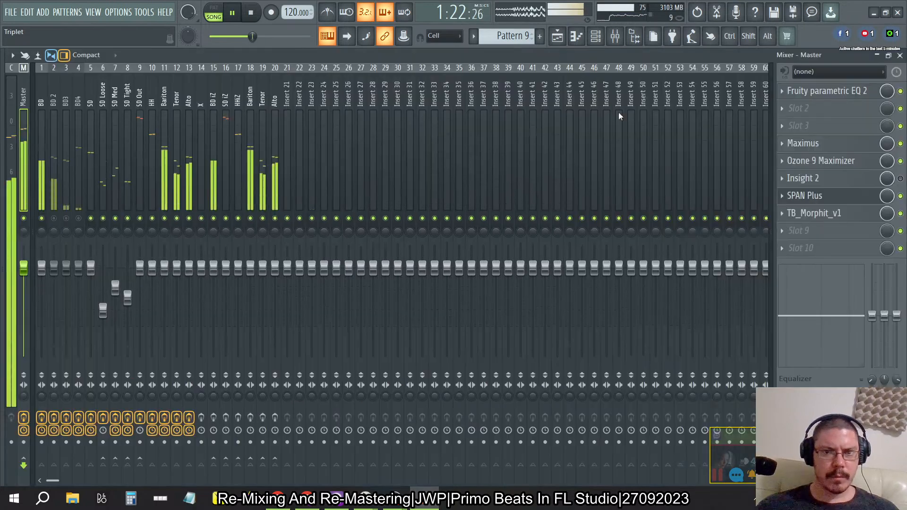
{"action": "double_click", "coordinate": [672, 52]}
{"action": "left_click_drag", "start_coordinate": [460, 138], "coordinate": [679, 105]}
{"action": "left_click_drag", "start_coordinate": [319, 216], "coordinate": [413, 217]}
Solo the BD track with its routed track and open BD's Maximus.
{"action": "left_click", "coordinate": [451, 146]}
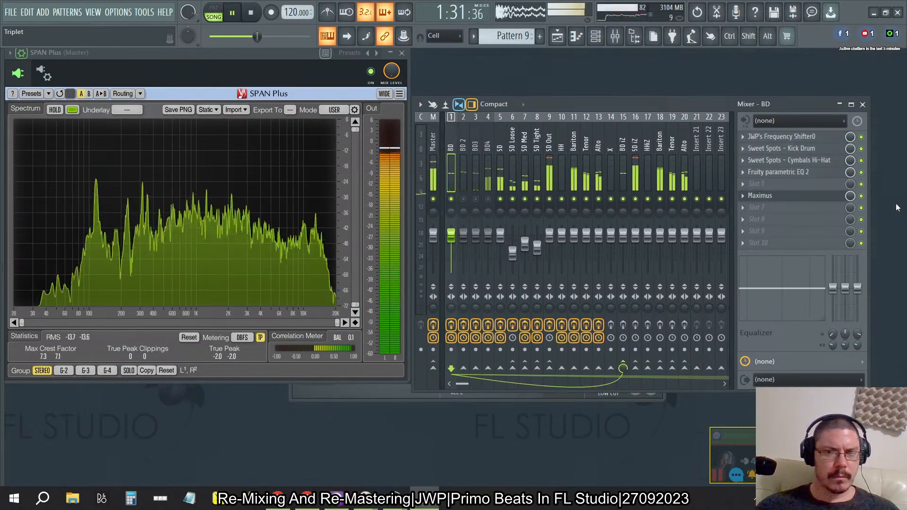
{"action": "left_click", "coordinate": [452, 199]}
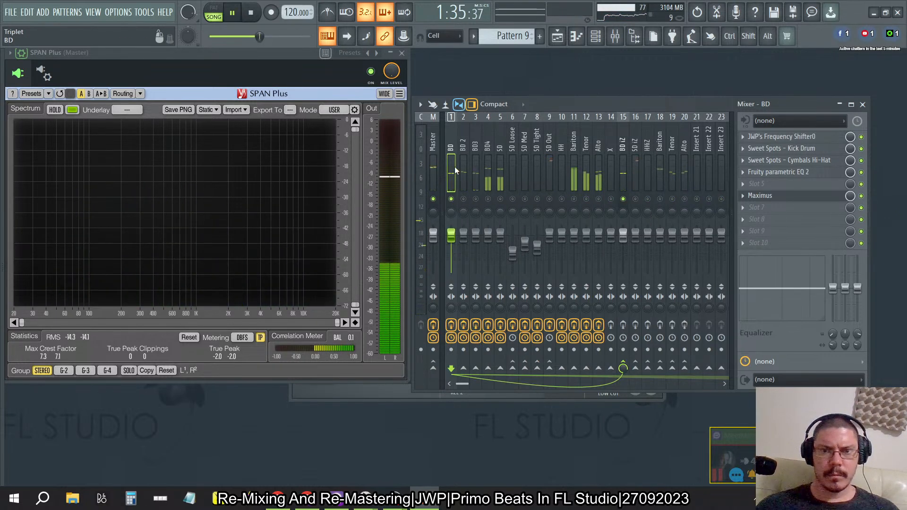
{"action": "left_click", "coordinate": [780, 195]}
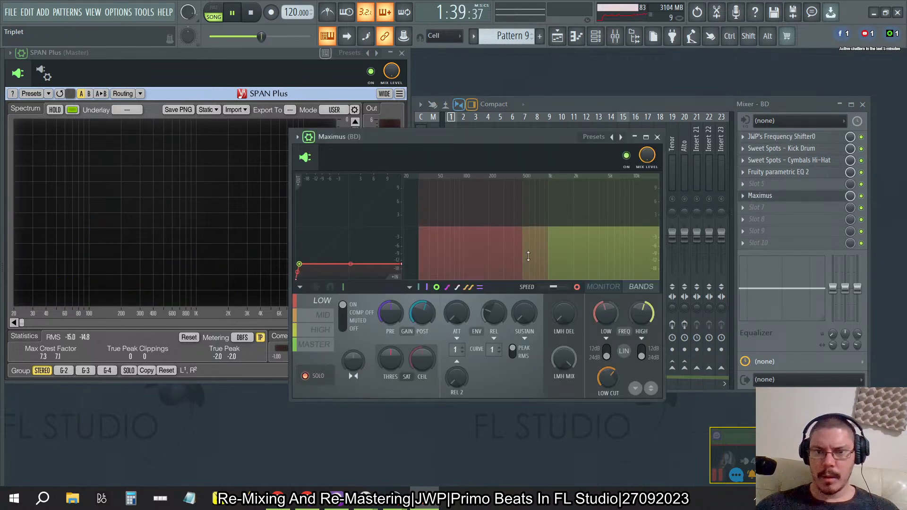
Boost the mid band's post gain to 9.0 dB, audition it in the full mix, and reduce it to about 4.4 dB.
{"action": "left_click", "coordinate": [325, 316]}
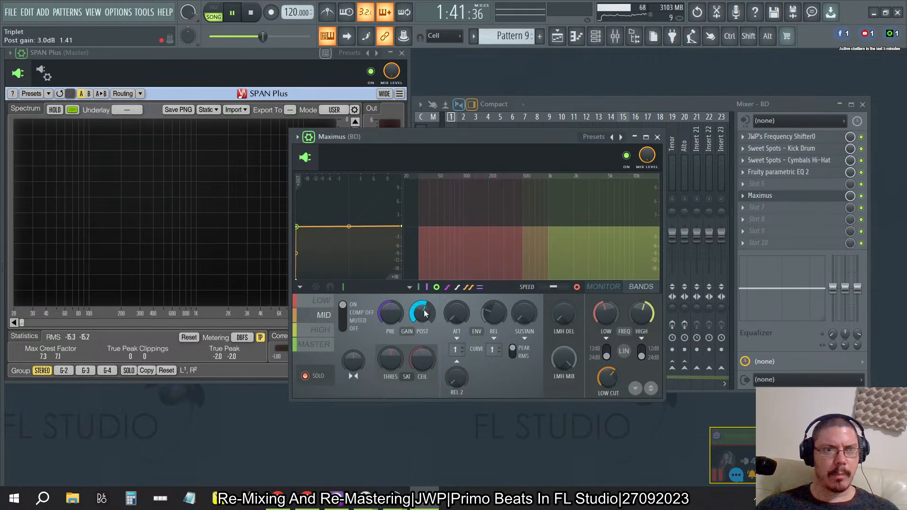
{"action": "left_click_drag", "start_coordinate": [422, 313], "coordinate": [423, 305]}
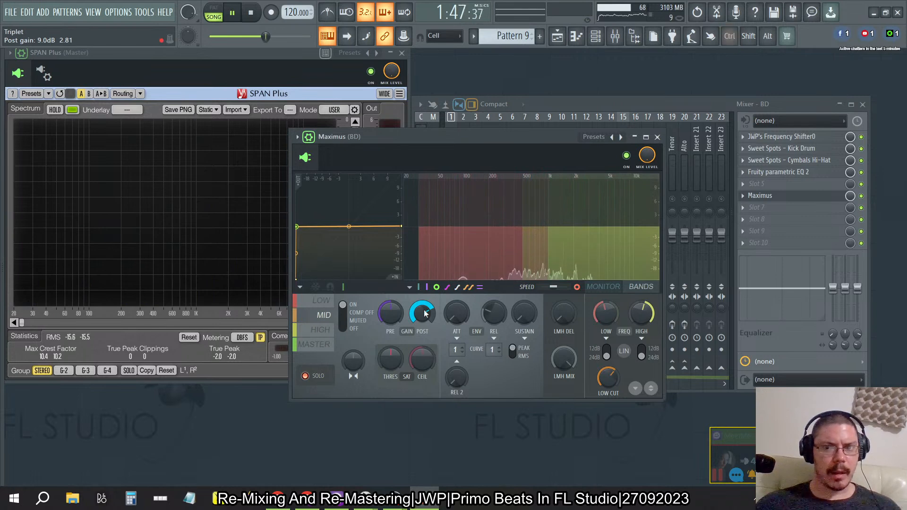
{"action": "left_click", "coordinate": [609, 98]}
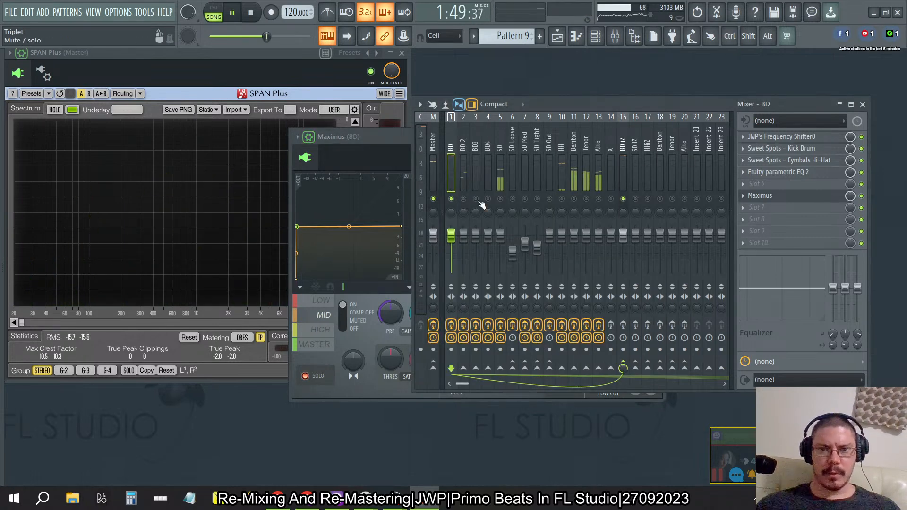
{"action": "right_click", "coordinate": [452, 199]}
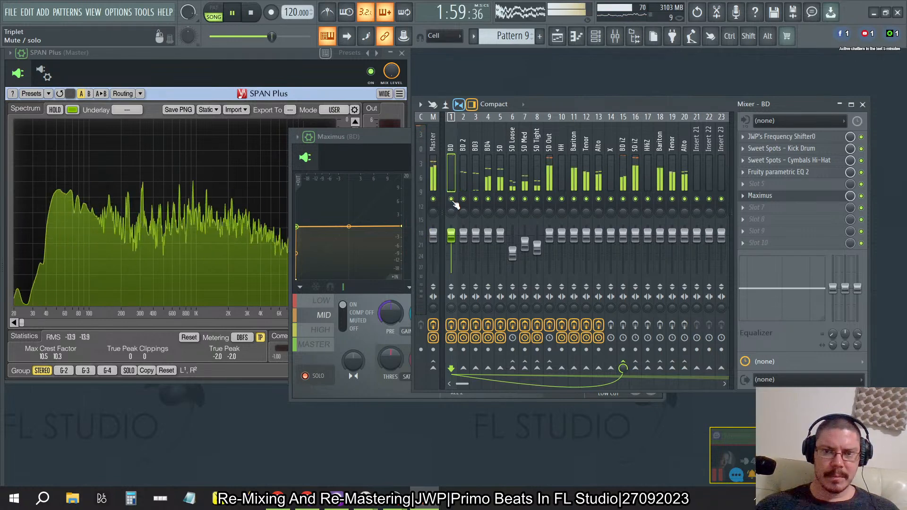
{"action": "left_click", "coordinate": [252, 13]}
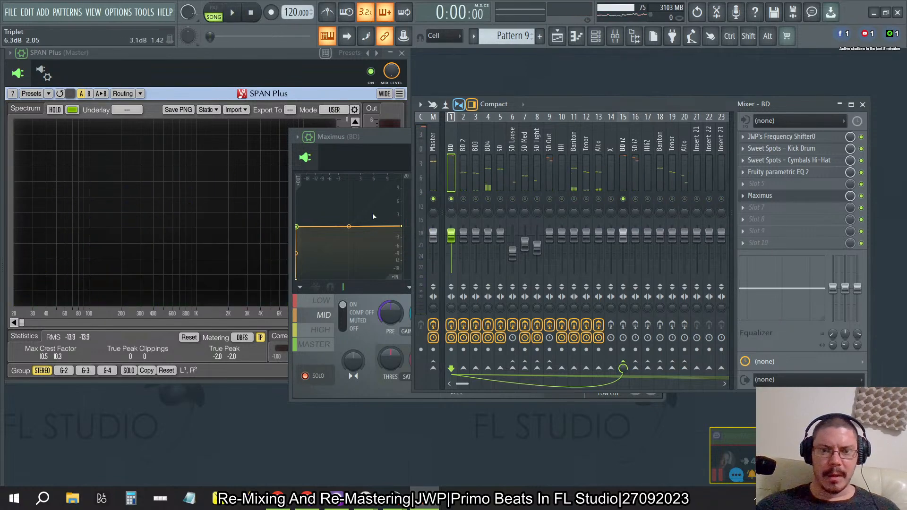
{"action": "left_click", "coordinate": [370, 319]}
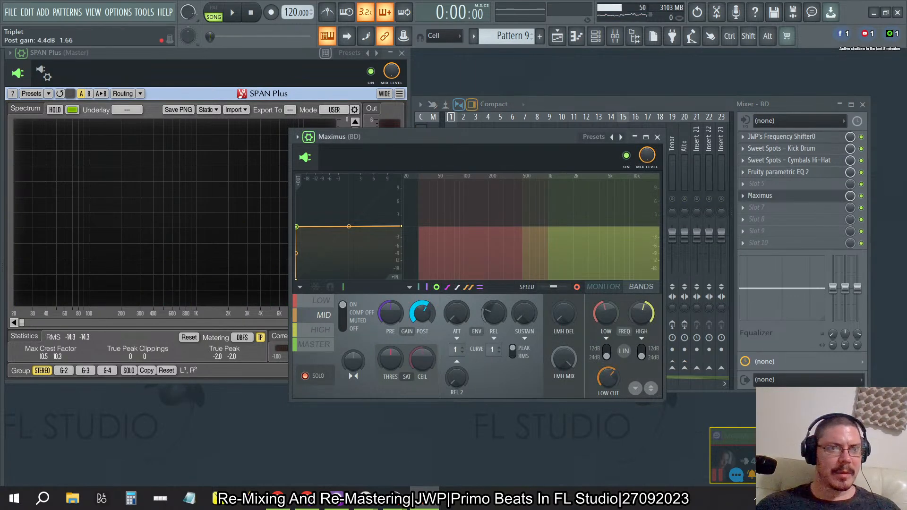
Audition the full mix from the start, stop playback, and reset the mid band's post gain in BD's Maximus.
{"action": "left_click", "coordinate": [563, 103]}
{"action": "key", "text": "space"}
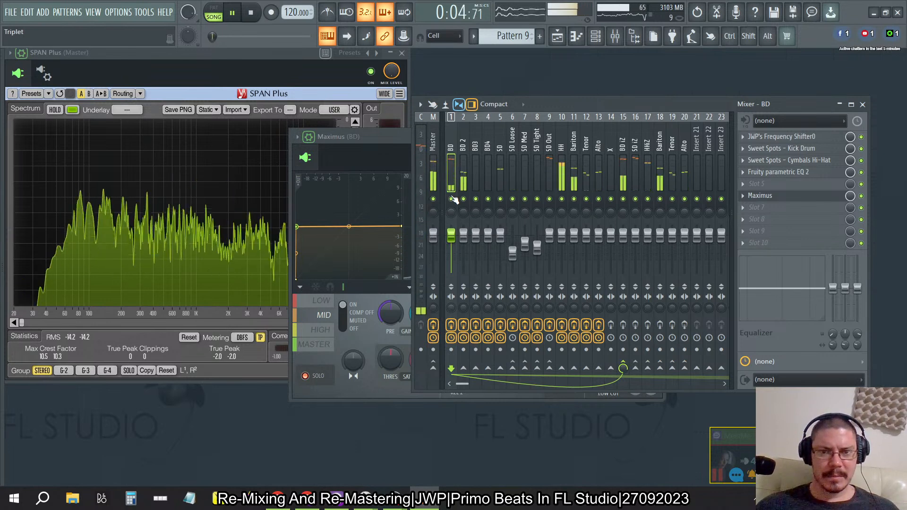
{"action": "left_click", "coordinate": [250, 12]}
{"action": "left_click", "coordinate": [367, 138]}
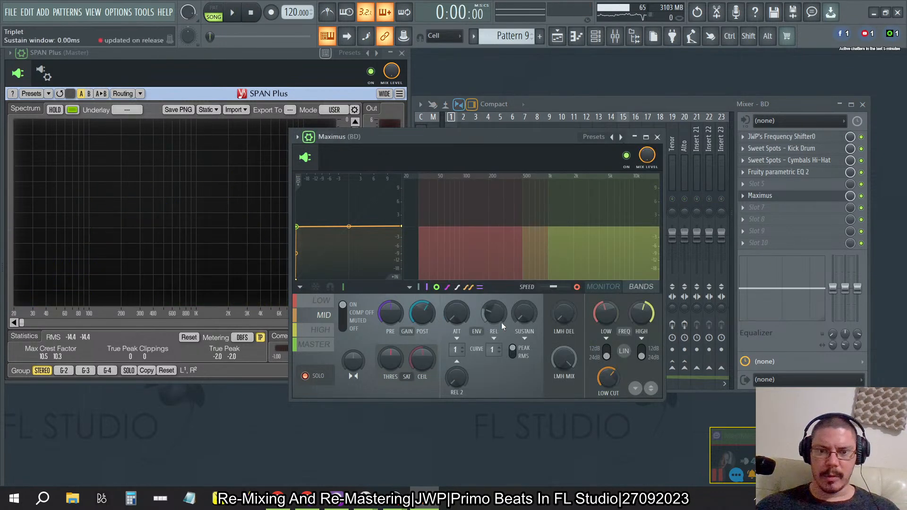
{"action": "right_click", "coordinate": [427, 307]}
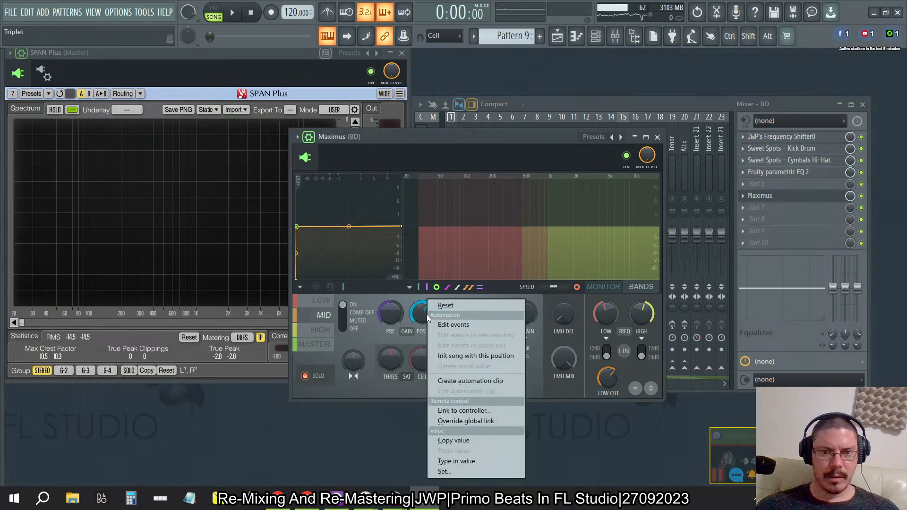
{"action": "left_click", "coordinate": [446, 307]}
Play the song from the start, raise the mid band's post gain again, and display the master band.
{"action": "key", "text": "space"}
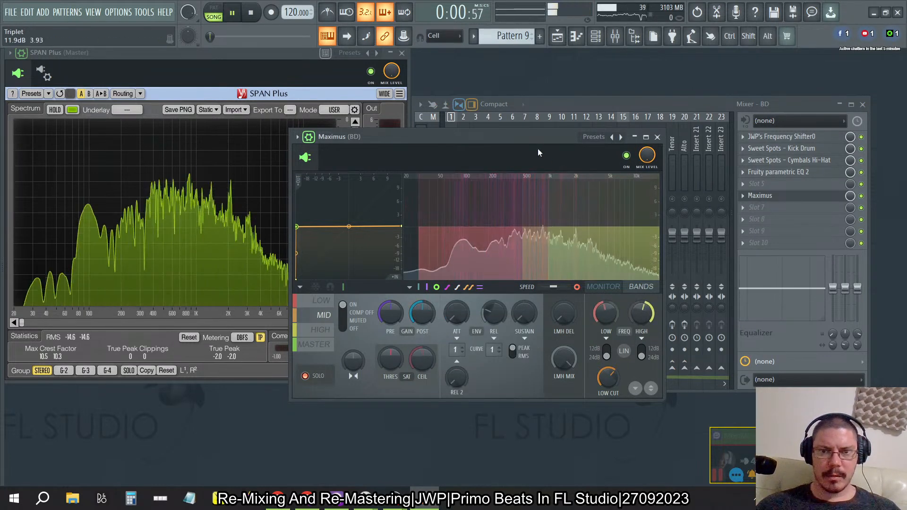
{"action": "left_click", "coordinate": [314, 345]}
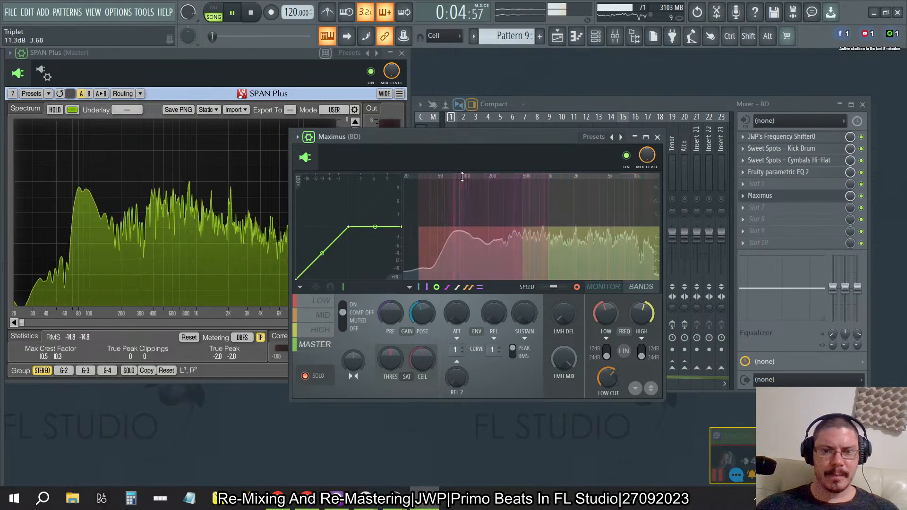
{"action": "left_click", "coordinate": [326, 315]}
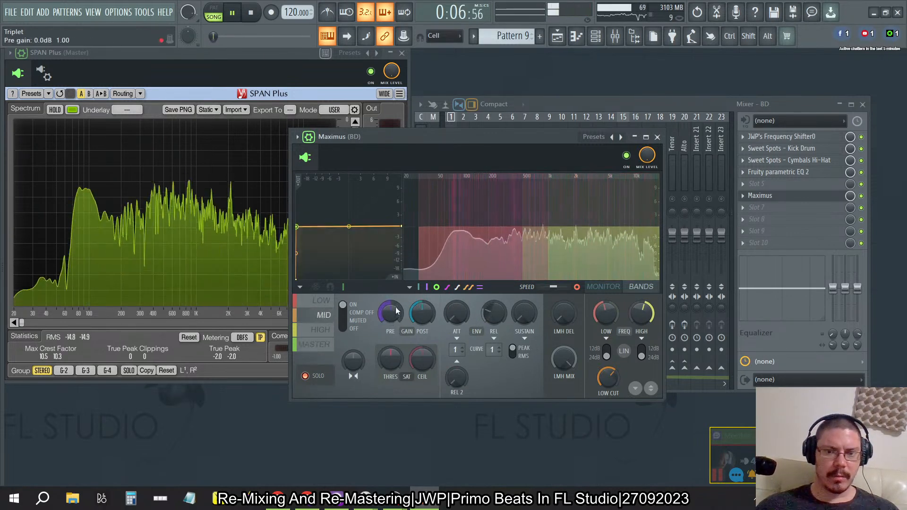
{"action": "left_click_drag", "start_coordinate": [426, 314], "coordinate": [426, 295]}
{"action": "left_click", "coordinate": [322, 344]}
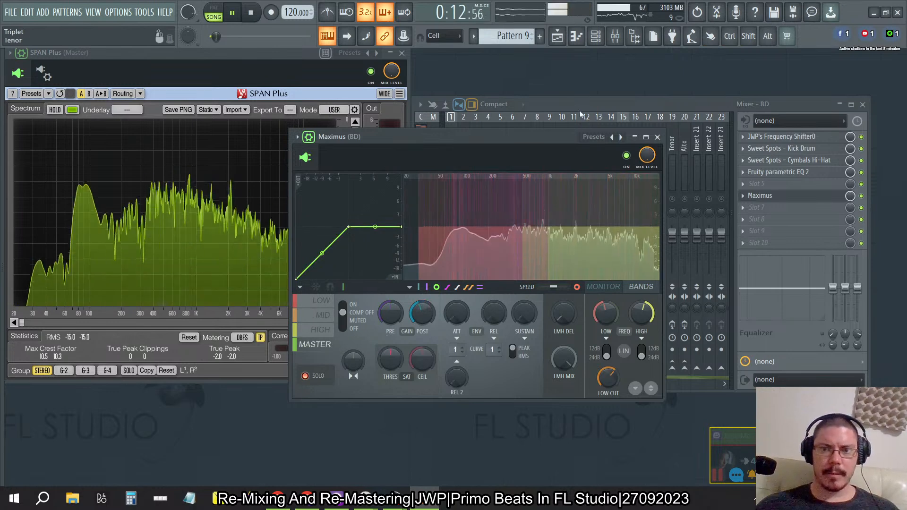
Return to the mixer, mute BD 2, BD3 and BD4 while auditioning the full mix, and stop playback.
{"action": "left_click", "coordinate": [567, 101]}
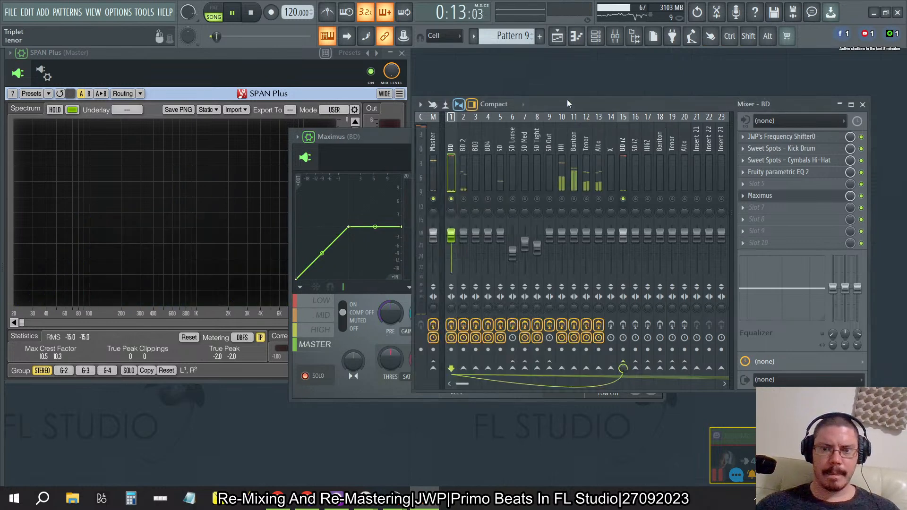
{"action": "left_click", "coordinate": [463, 199]}
{"action": "left_click", "coordinate": [476, 199]}
{"action": "left_click", "coordinate": [487, 200]}
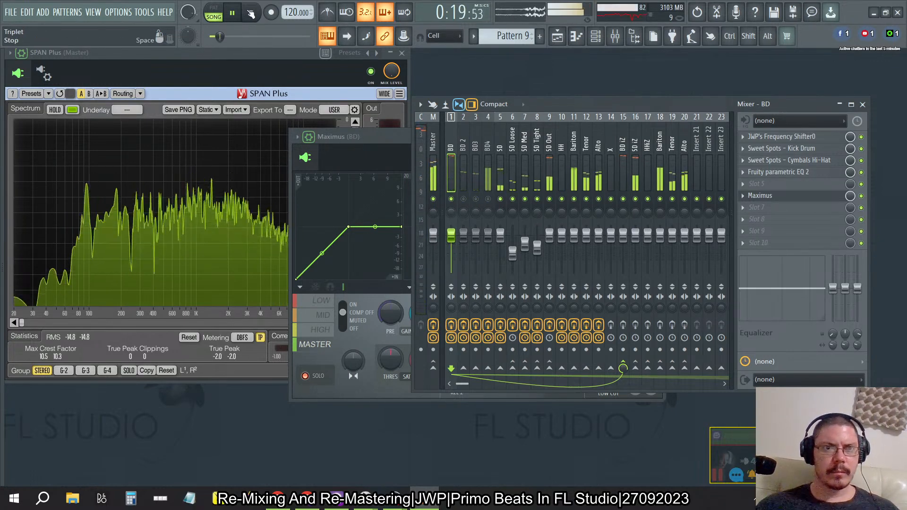
{"action": "key", "text": "space"}
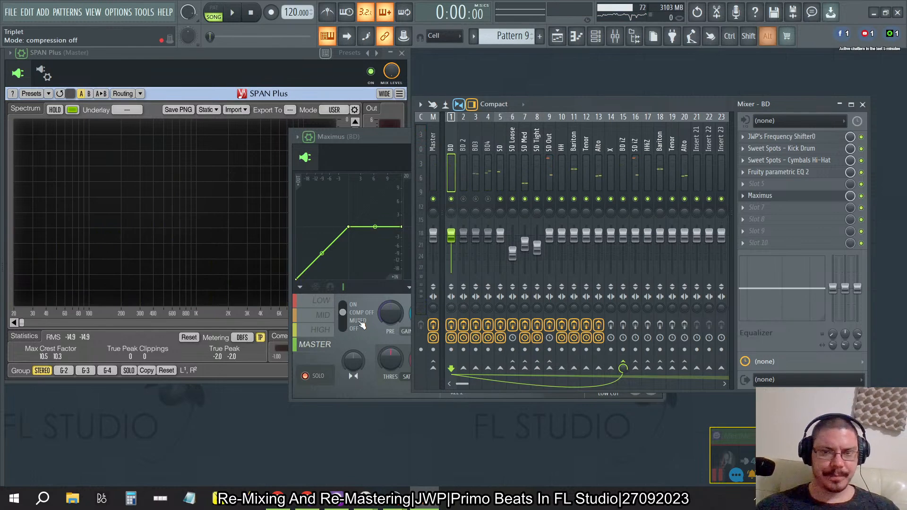
{"action": "key", "text": "alt+Tab"}
{"action": "key", "text": "alt+Tab"}
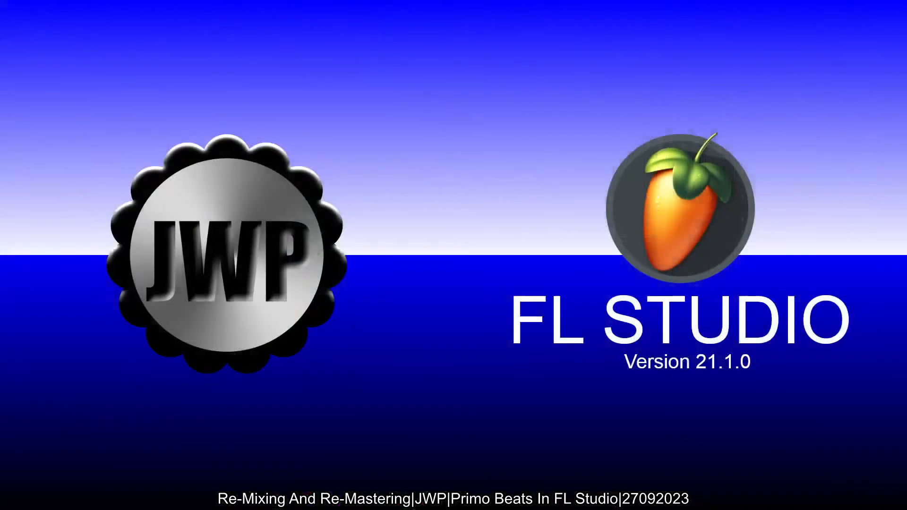